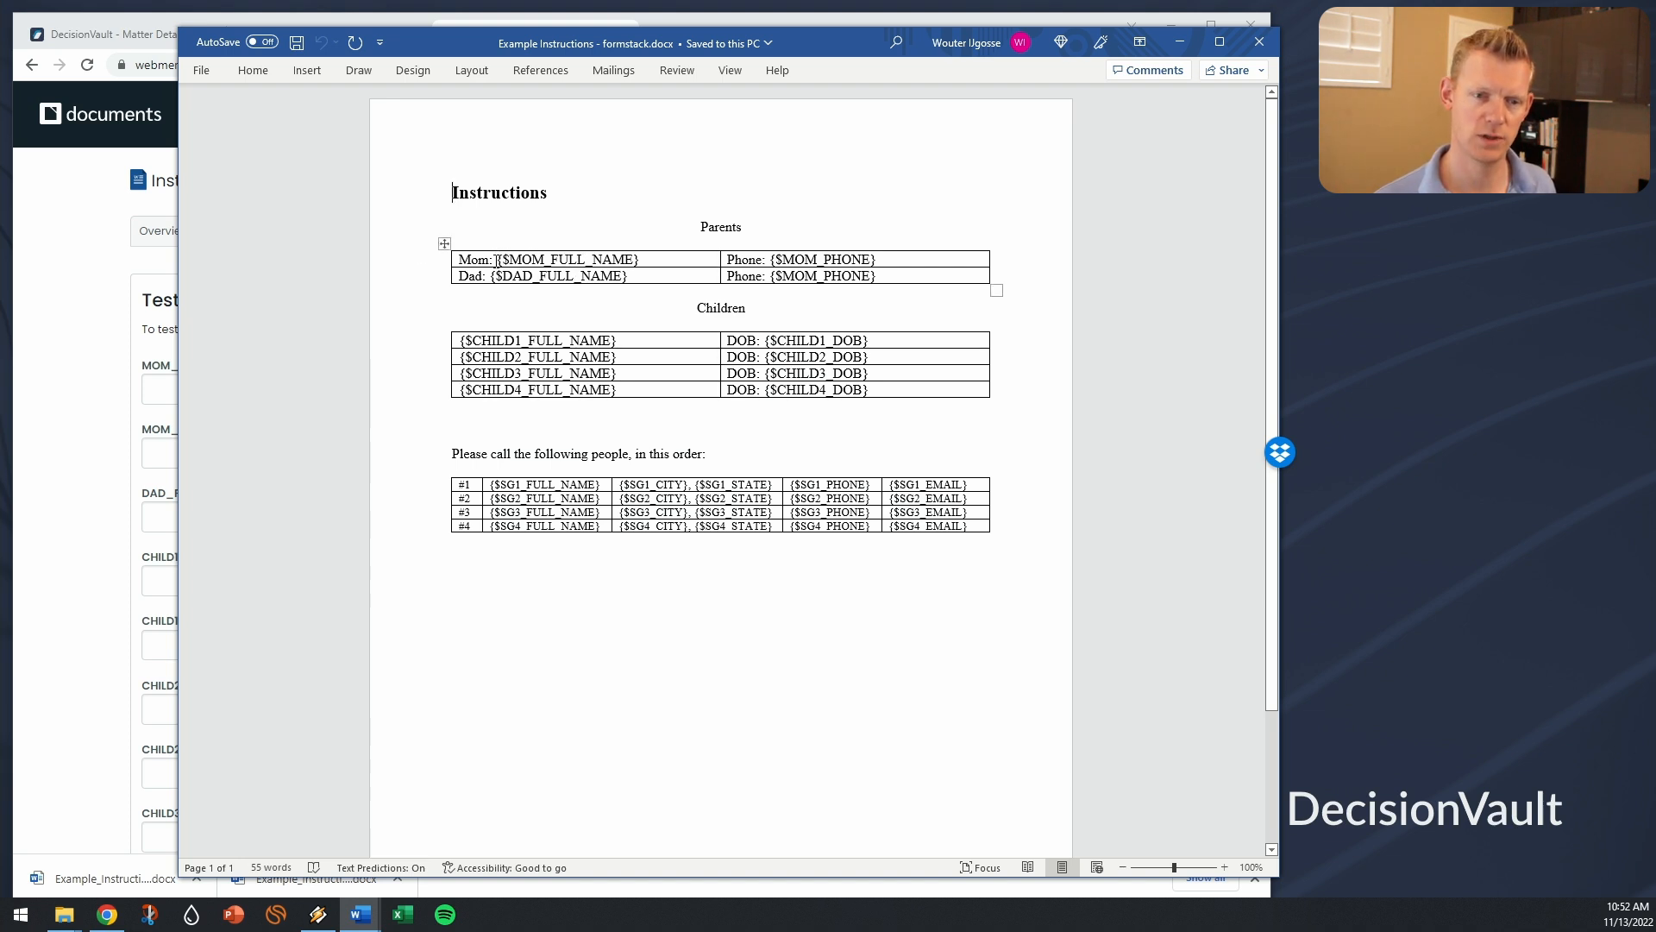
Step: Examine the template's placeholder fields and the matching test fields of the Instructions document in Formstack Documents
left_click_drag(497, 259, 636, 259)
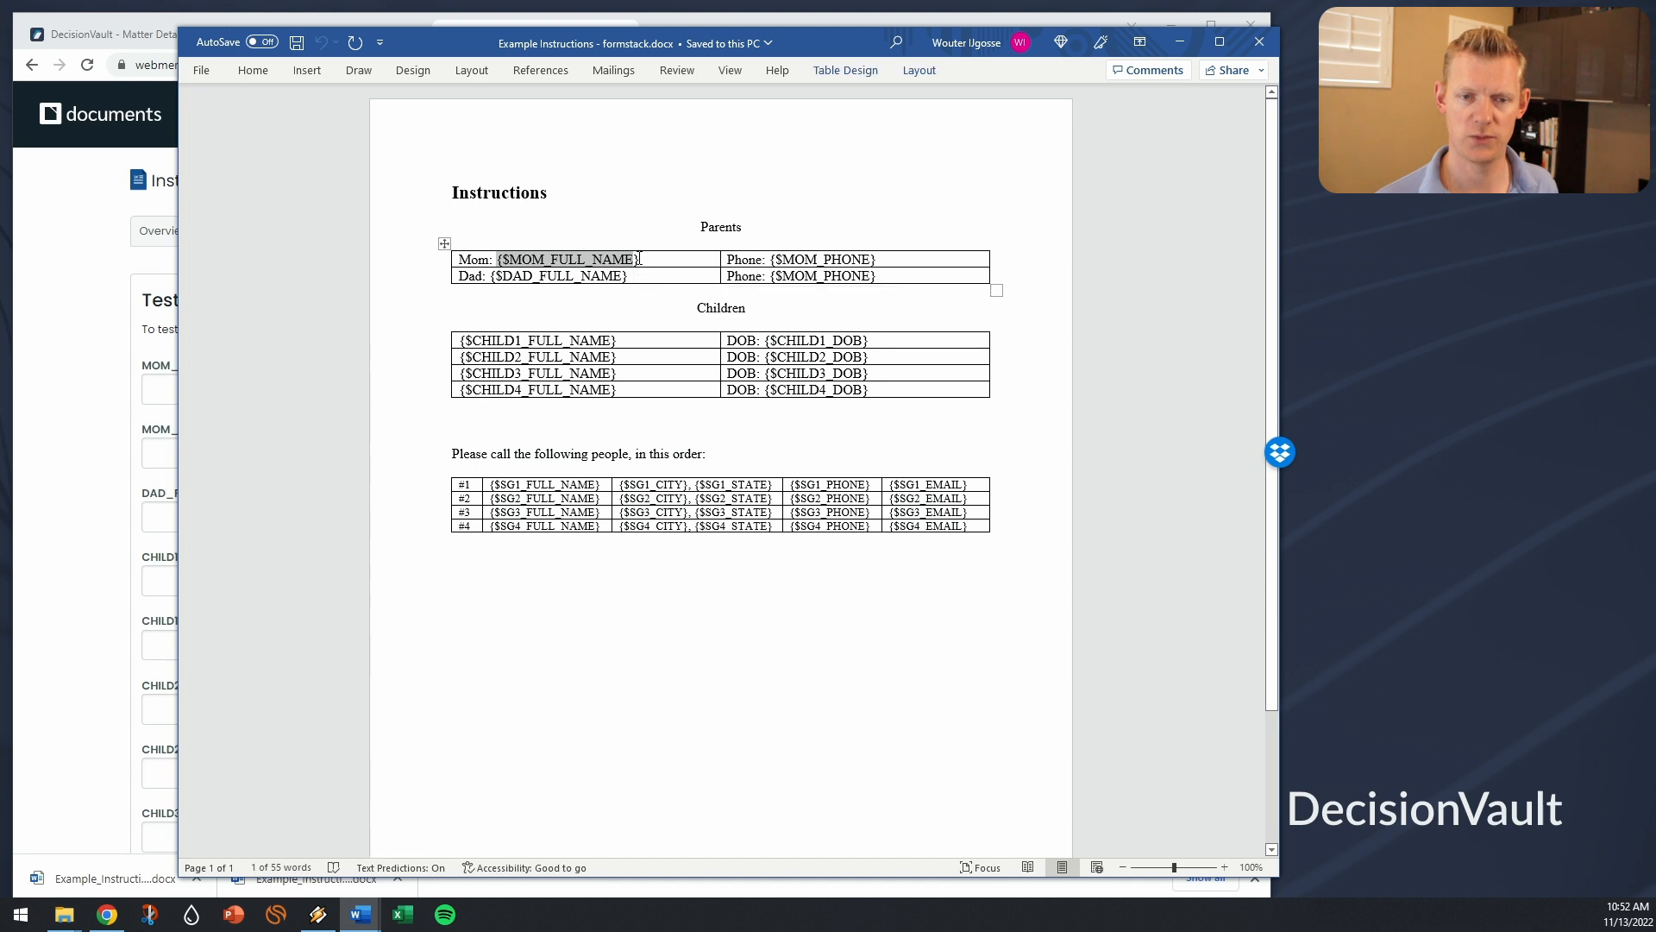
left_click(635, 258)
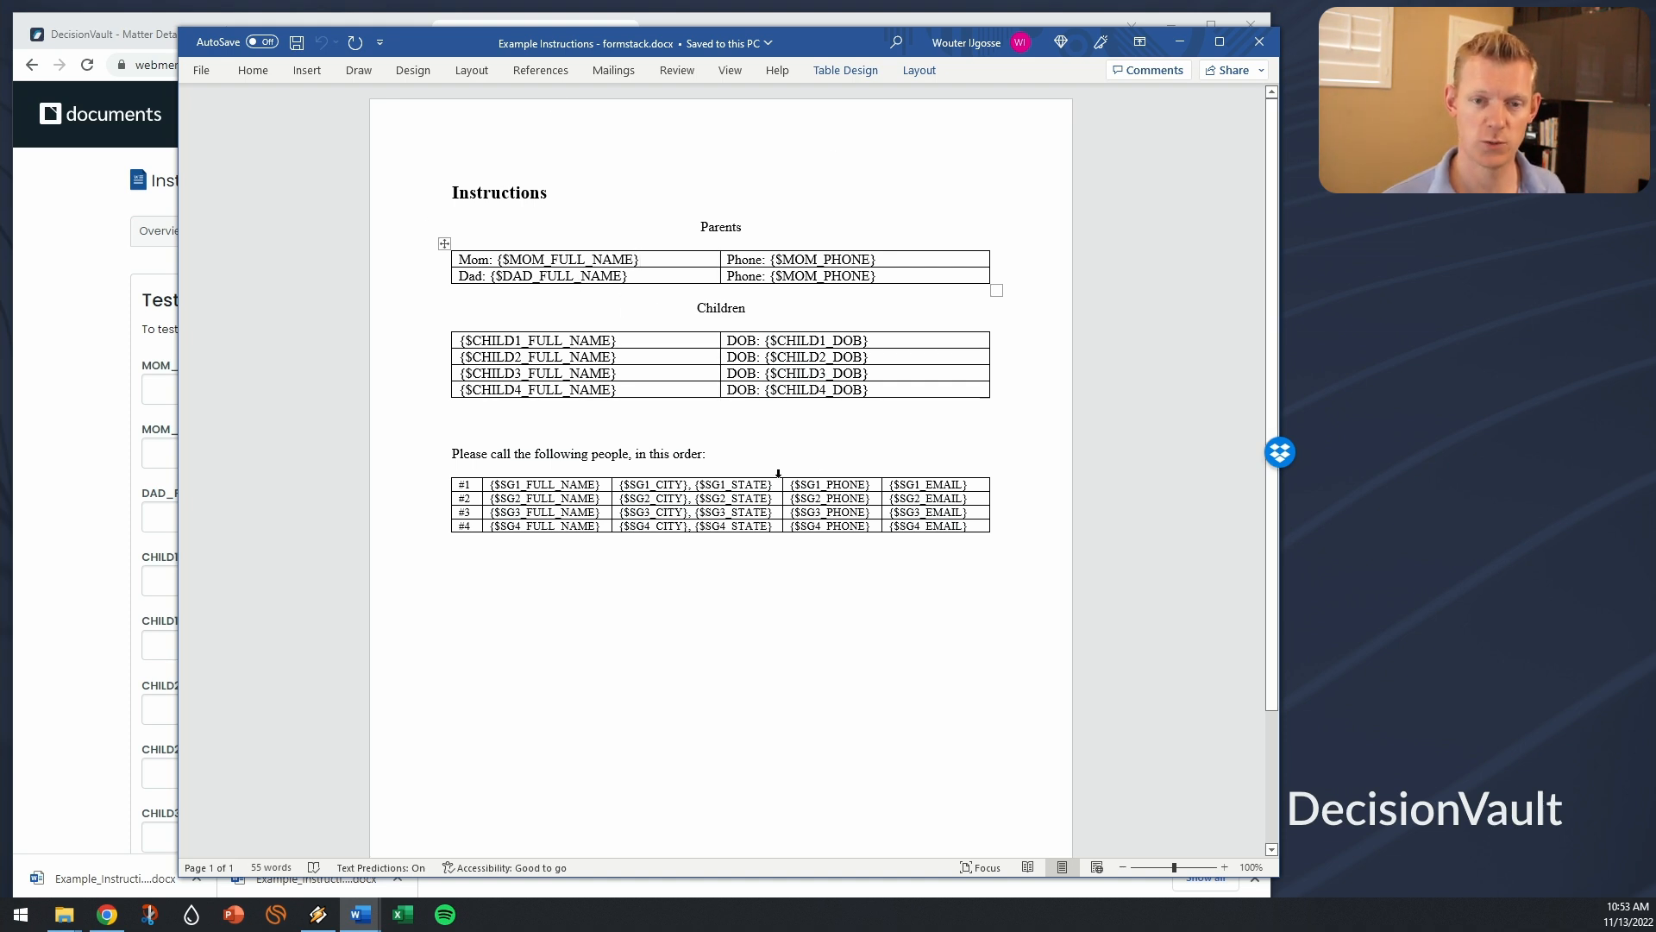
left_click(99, 367)
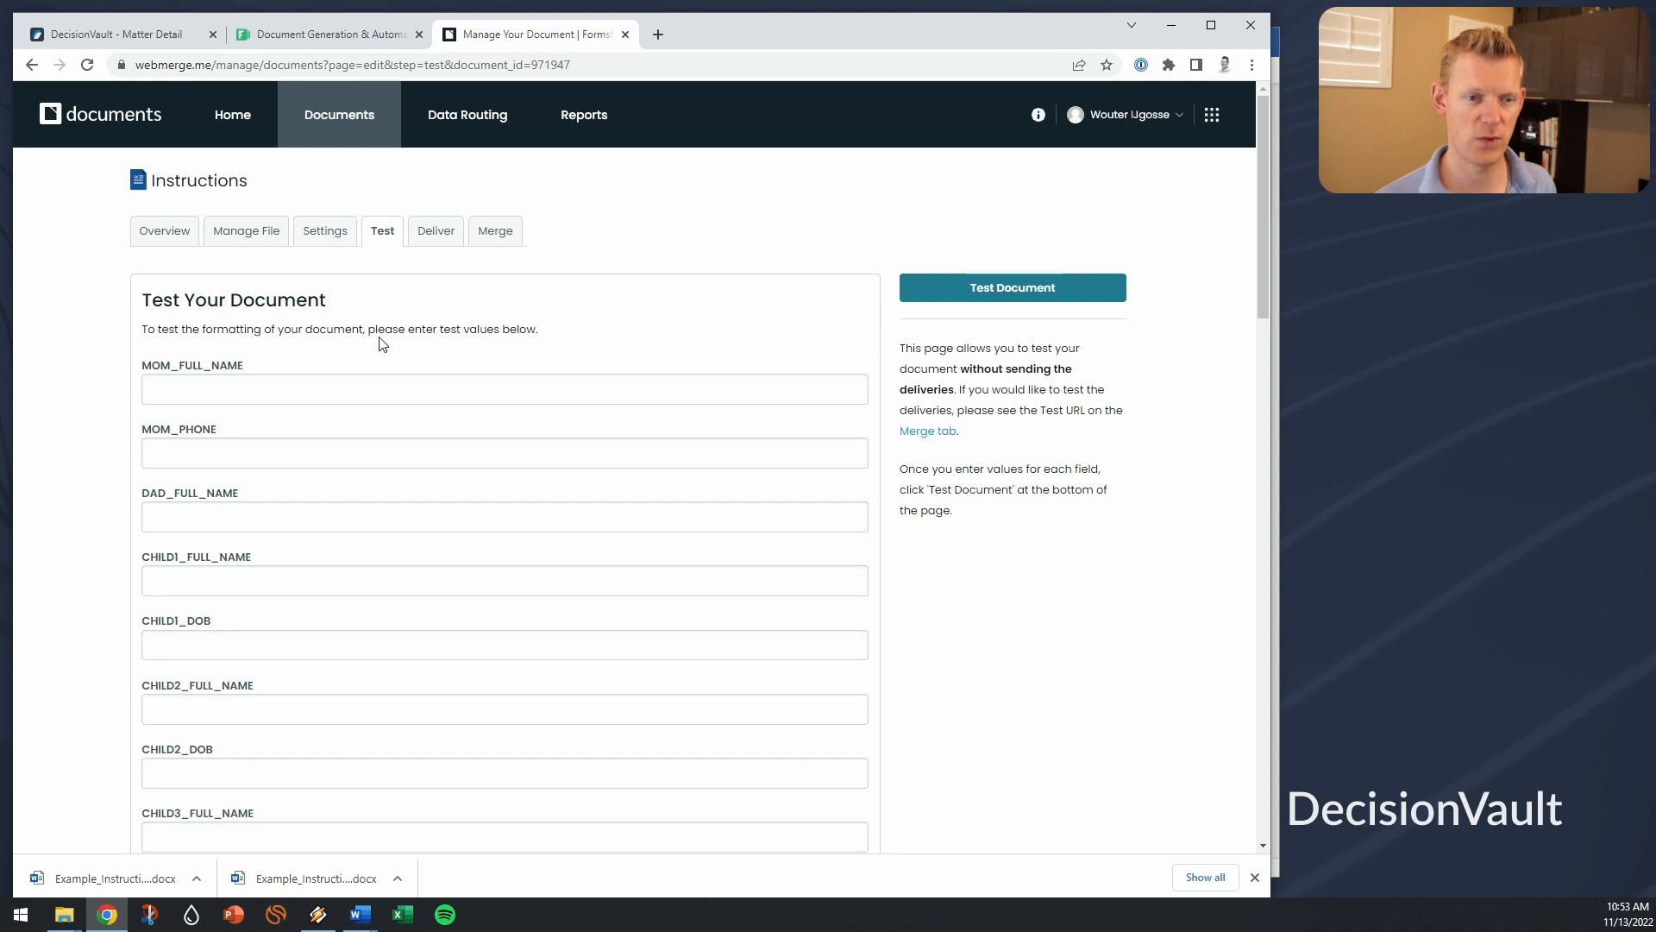
scroll(382, 343, "down", 1)
scroll(382, 343, "down", 1)
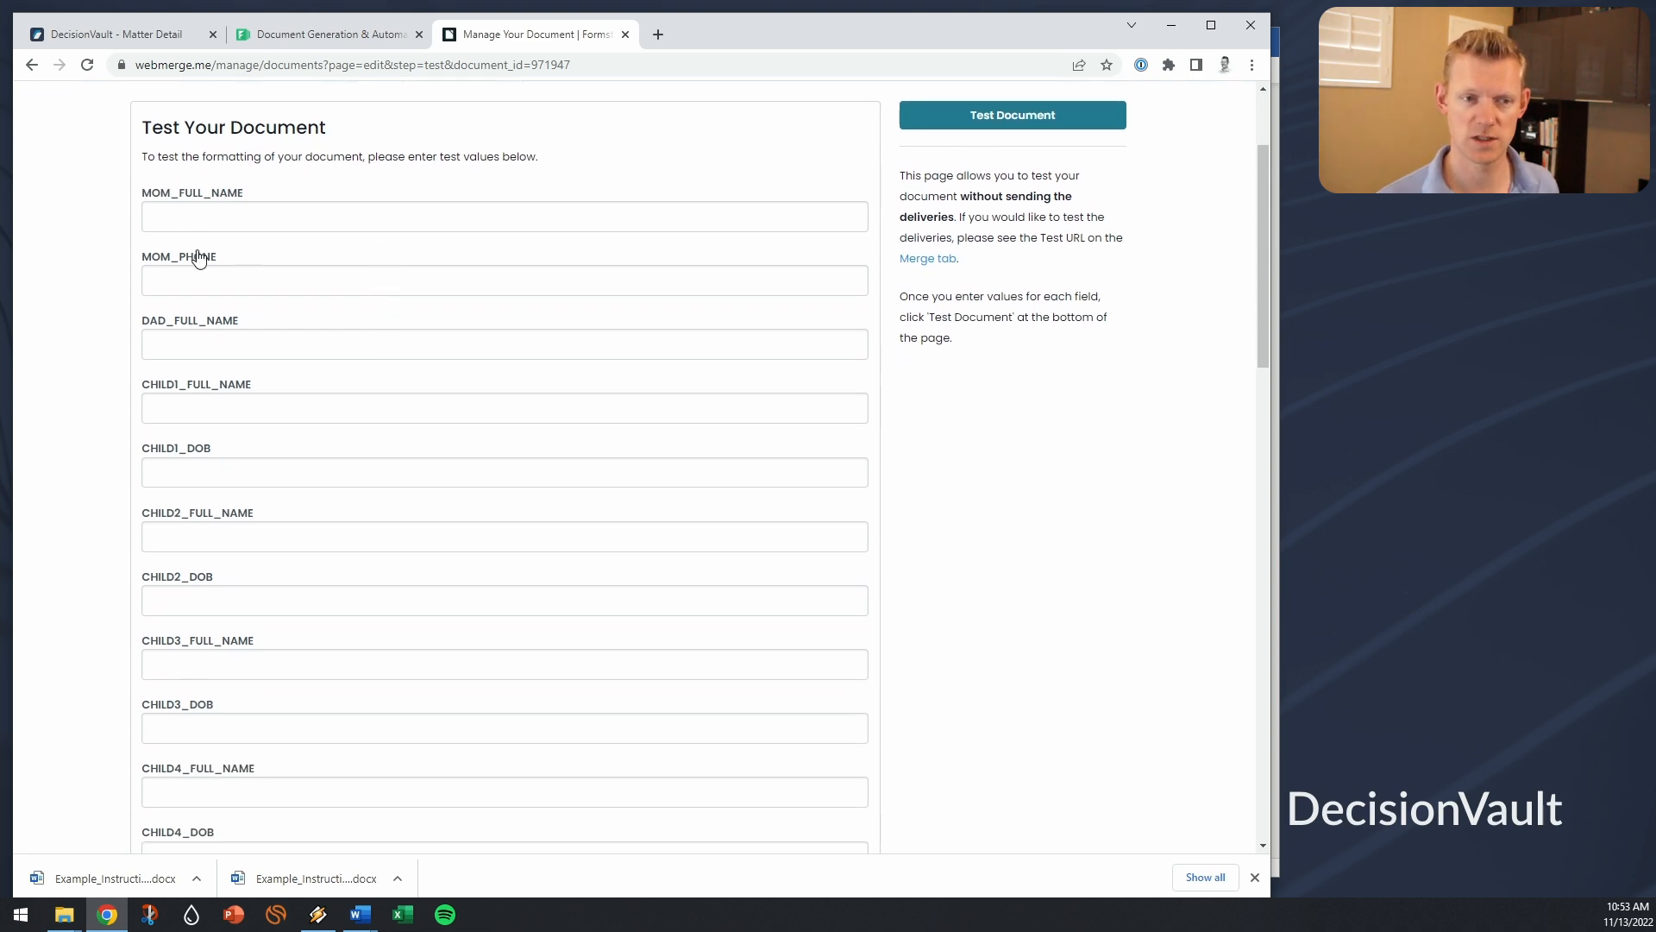
scroll(242, 284, "up", 2)
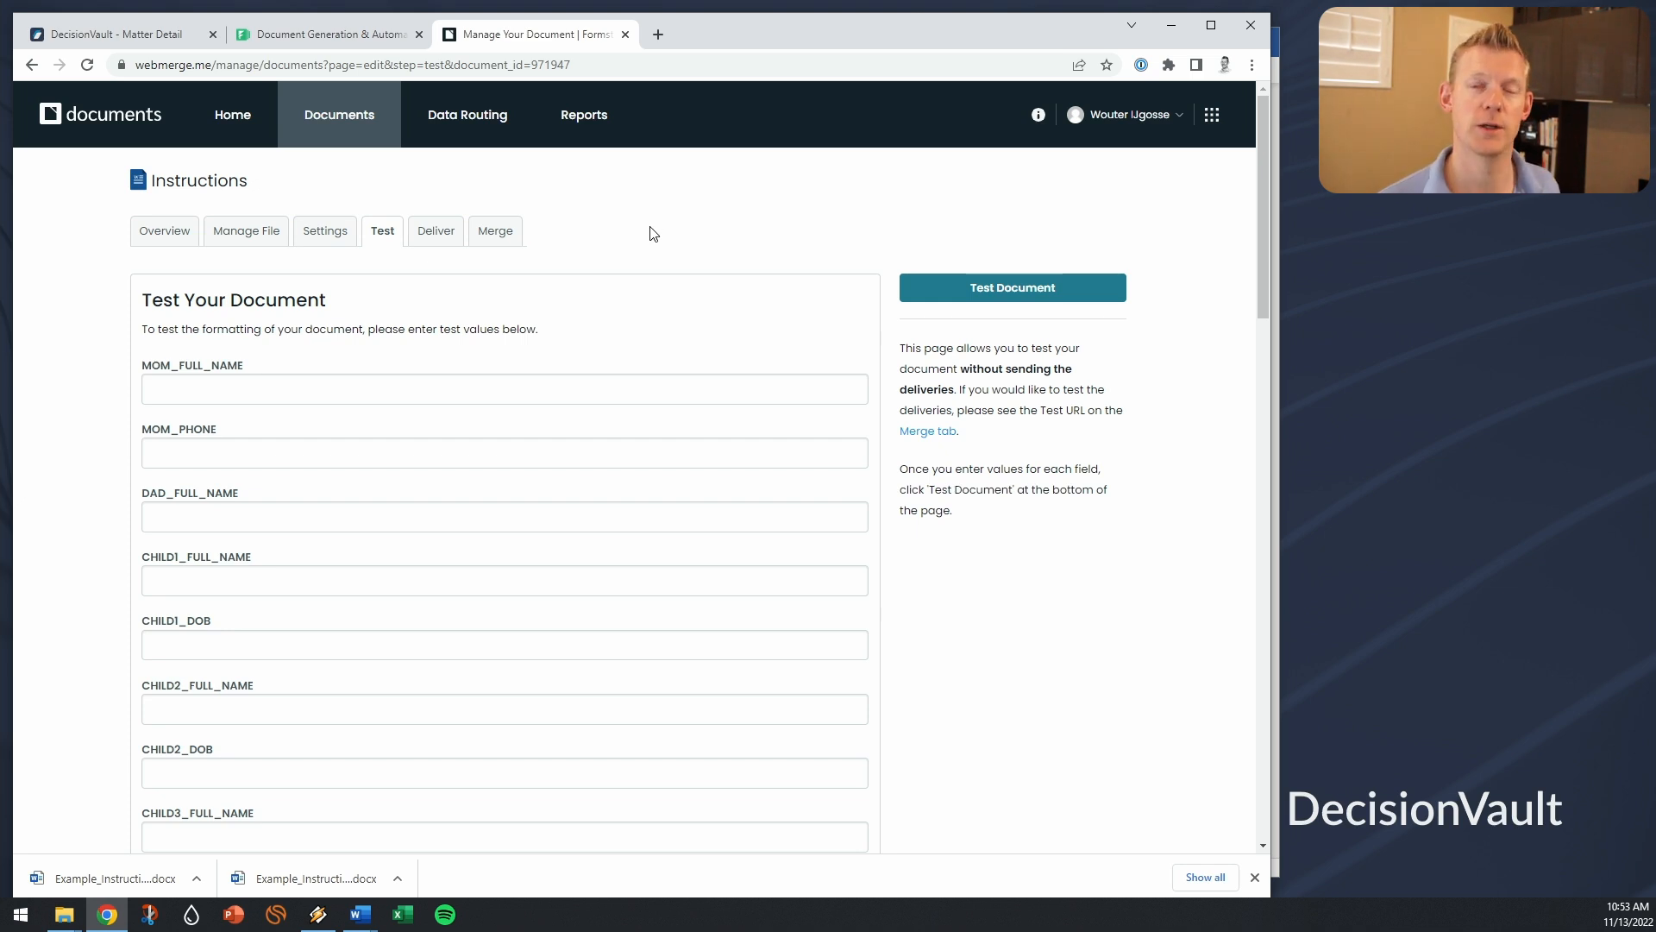
Step: Open the matter's Sync options and choose the Formstack Documents integration
left_click(144, 37)
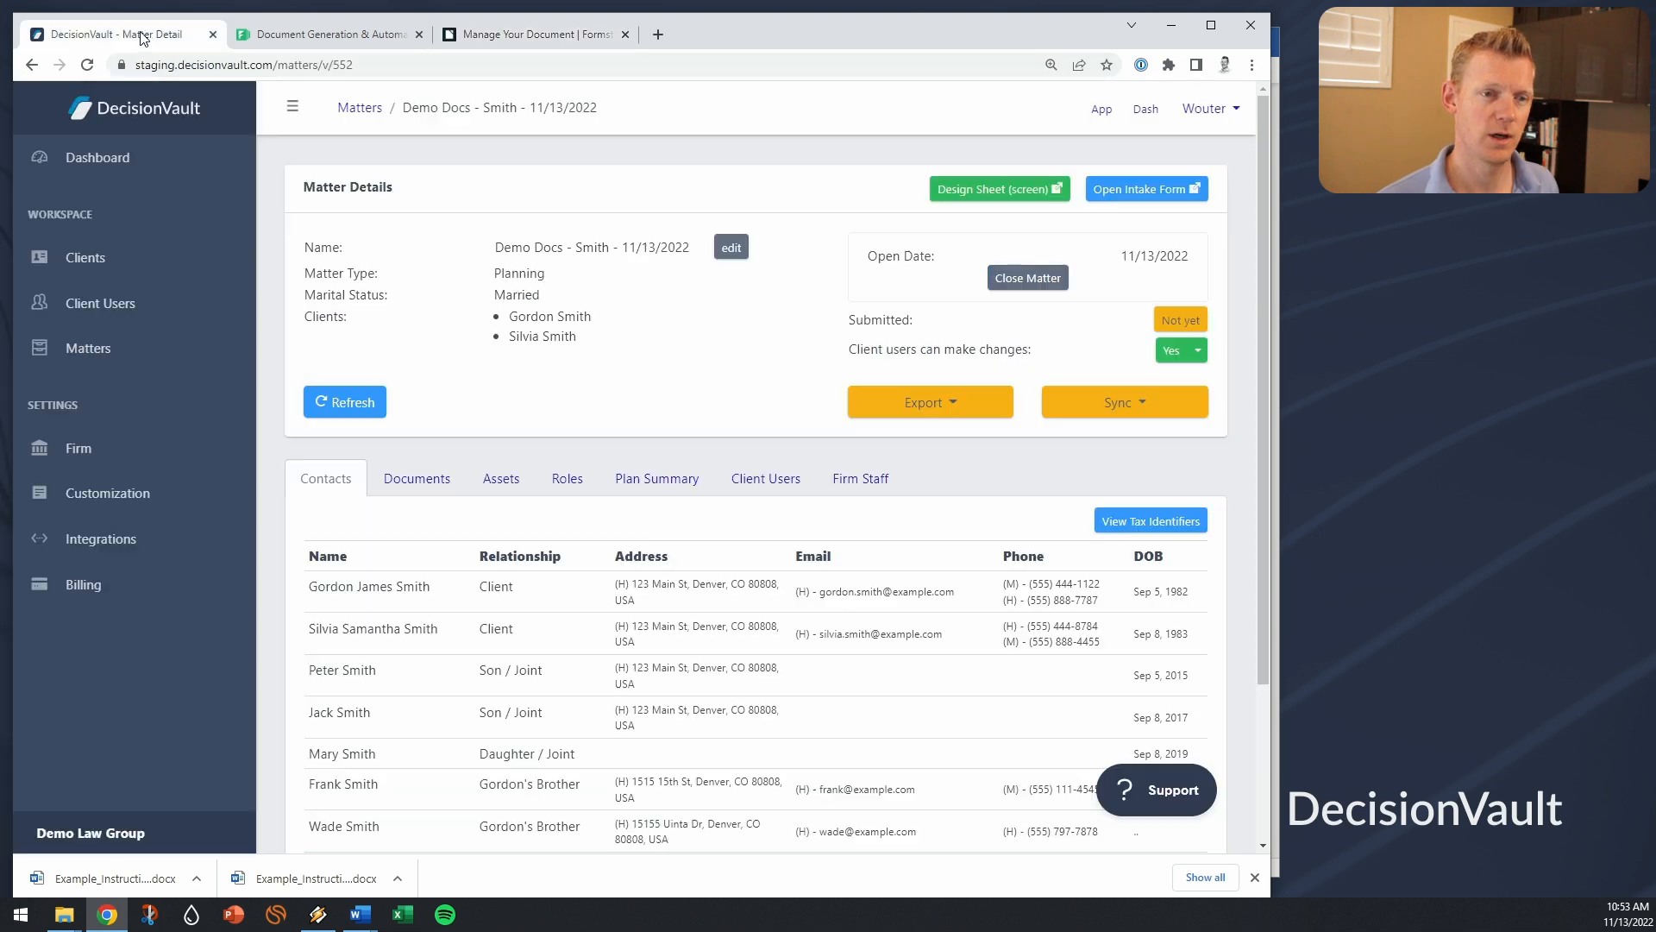
left_click(1113, 402)
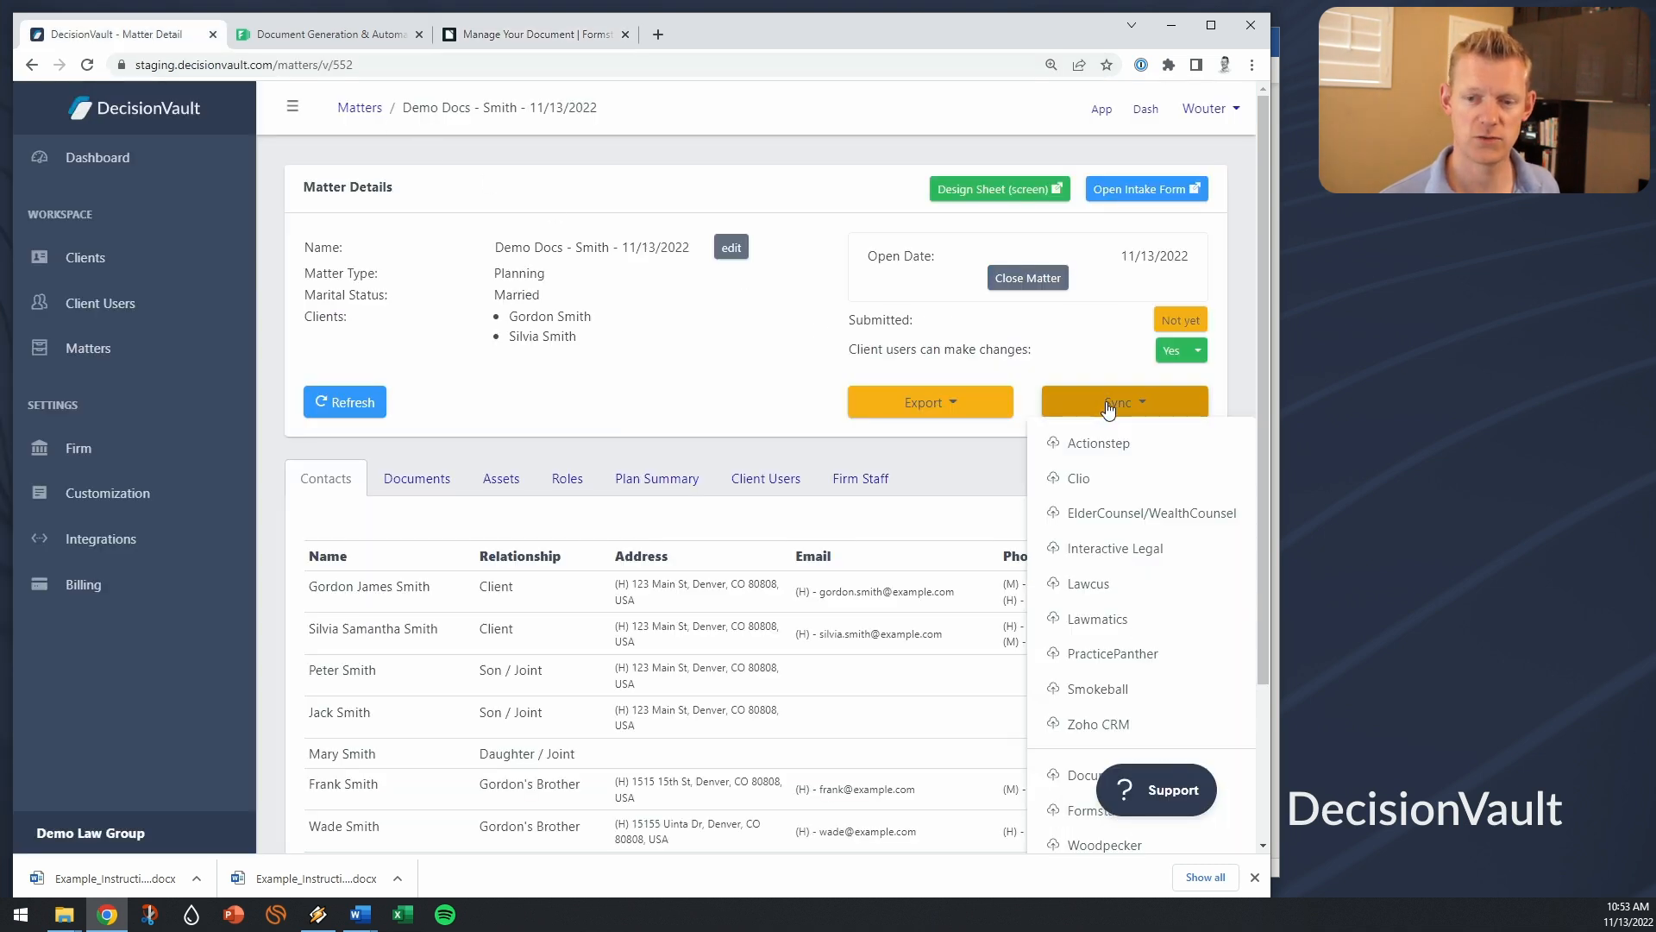
left_click(1078, 815)
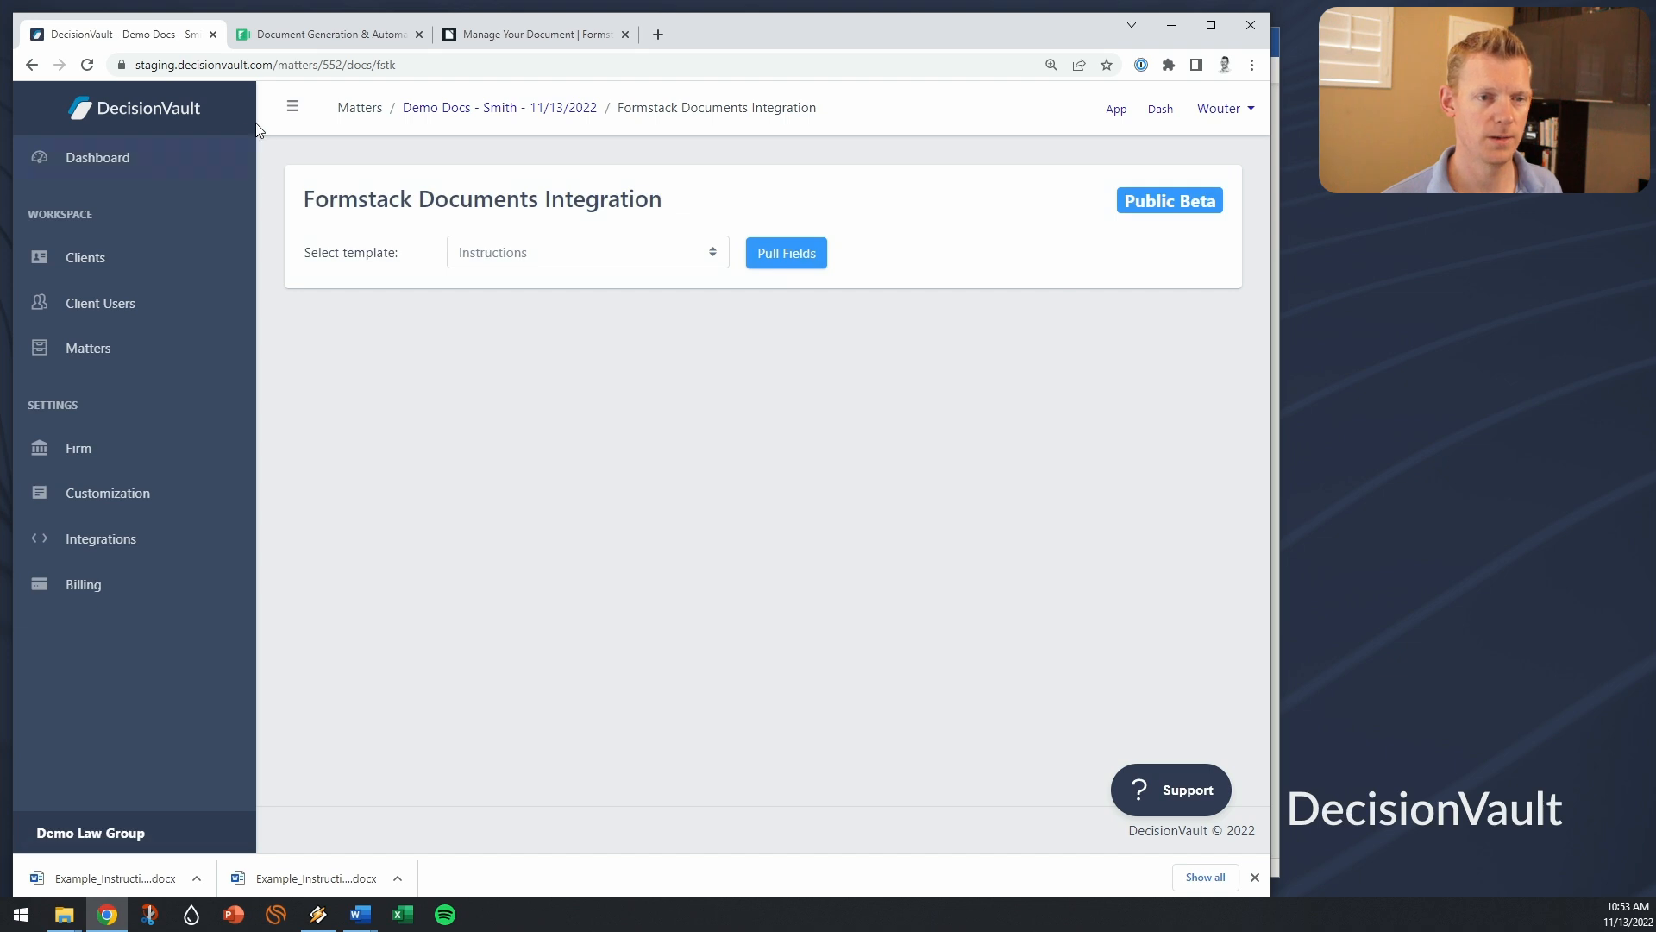
Step: Select the Instructions template and pull its fields for mapping
left_click(293, 112)
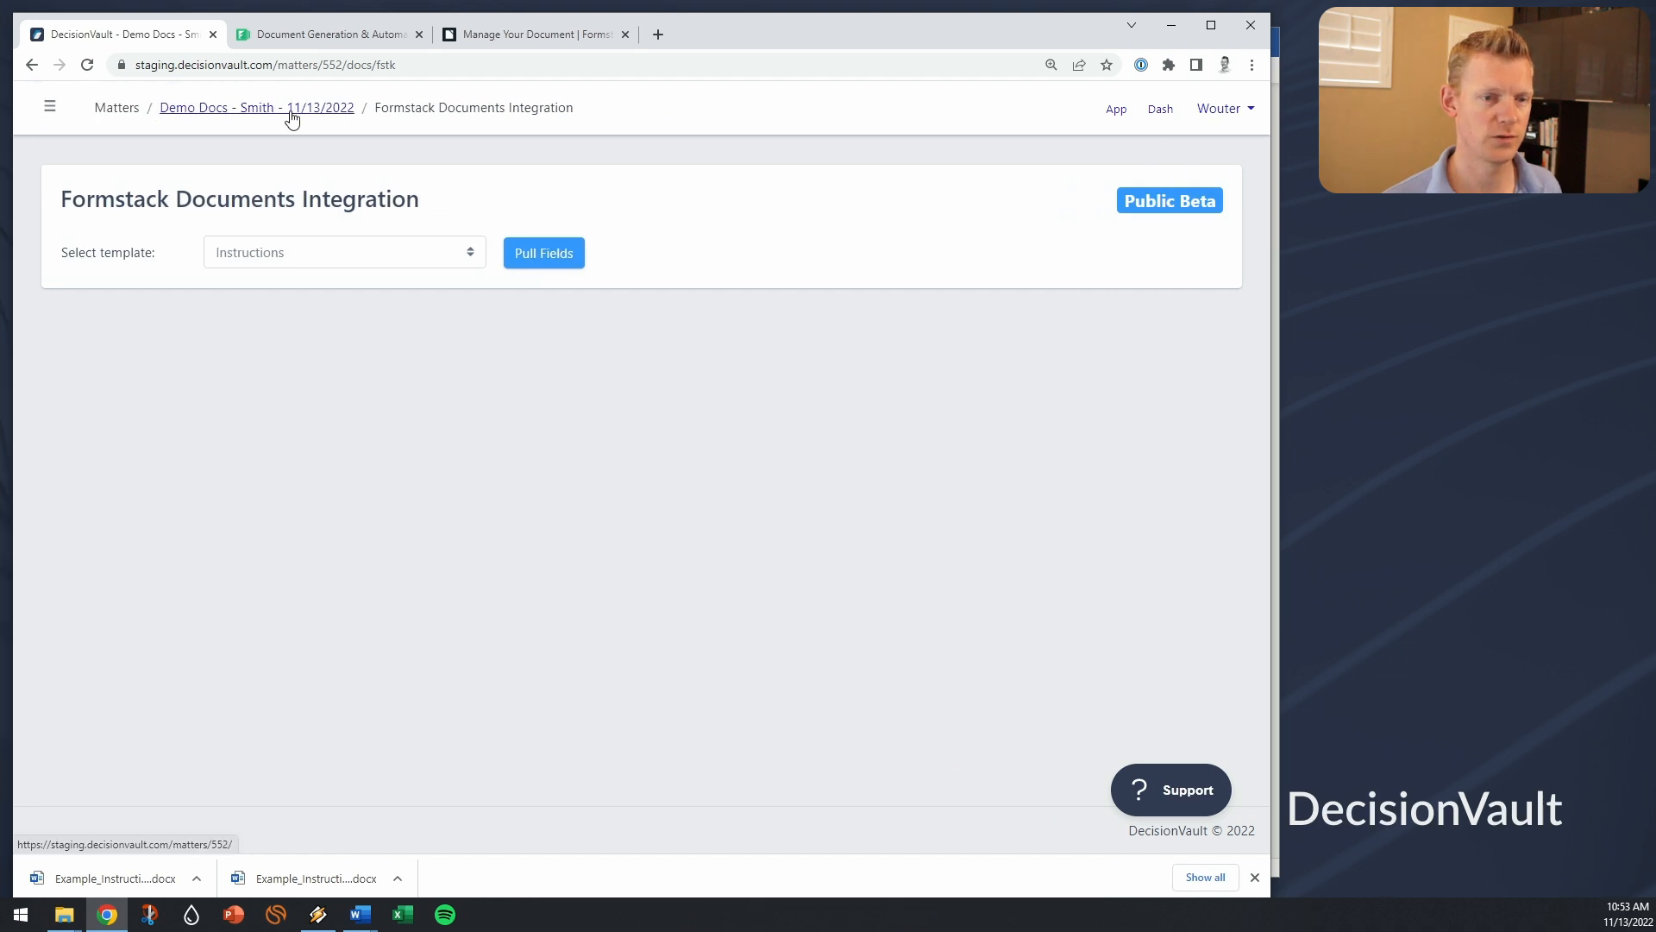
left_click(445, 252)
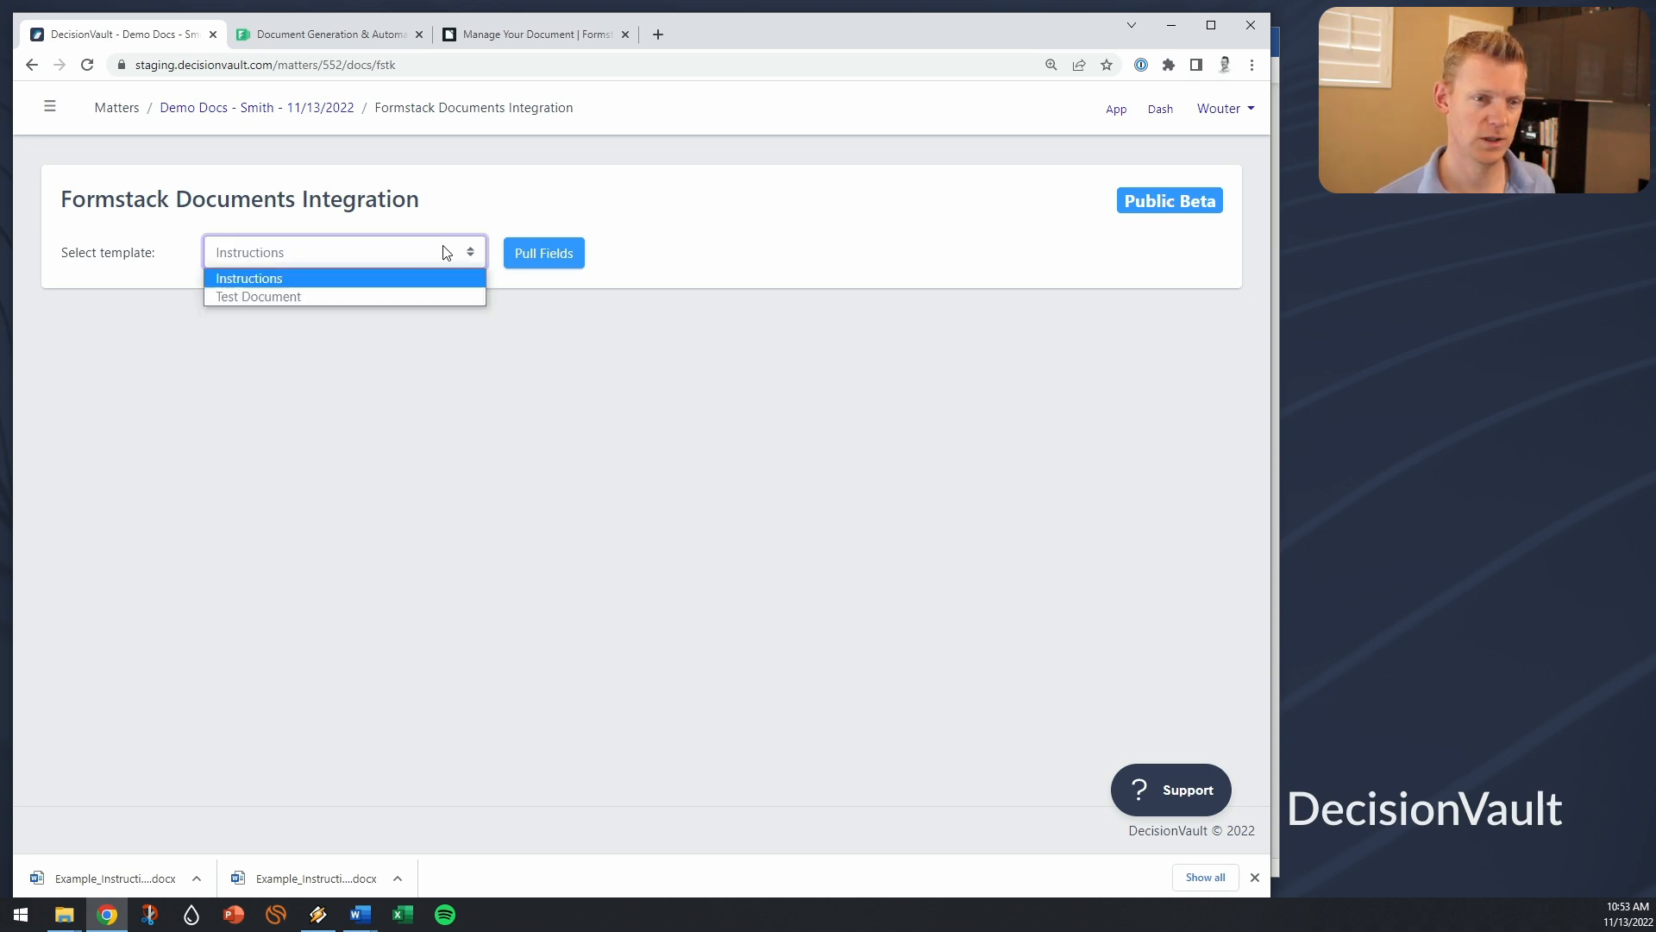
left_click(343, 277)
left_click(576, 259)
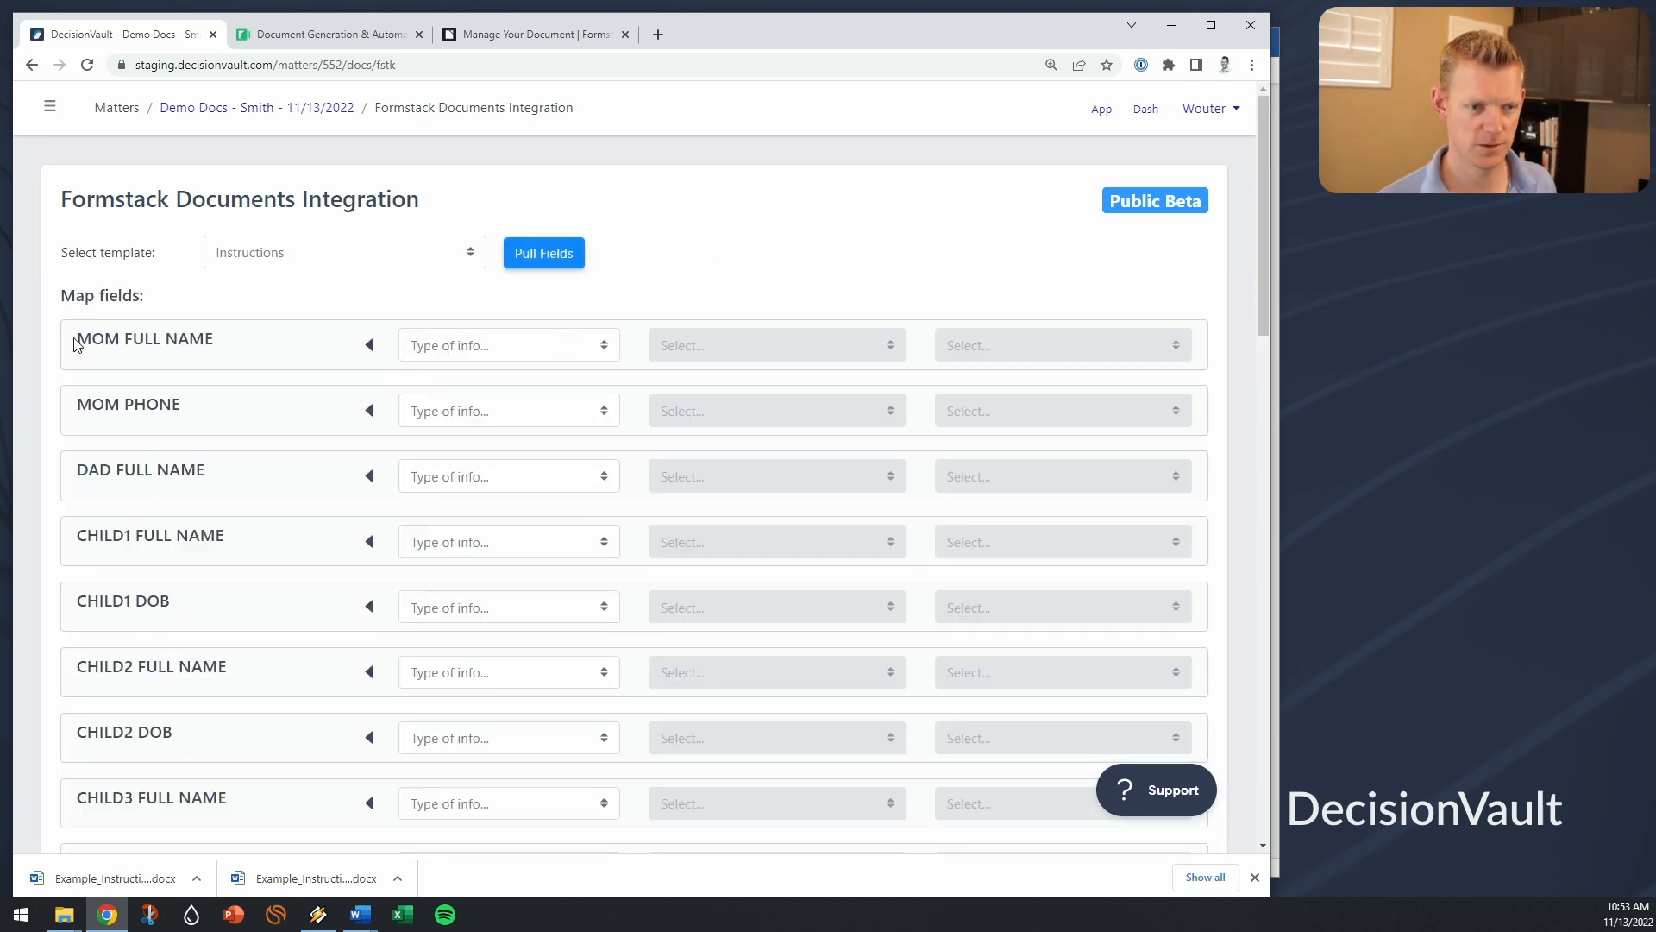
Step: Set MOM FULL NAME's type of info to Specific Person and open the list of people
left_click_drag(76, 341, 296, 358)
left_click(296, 358)
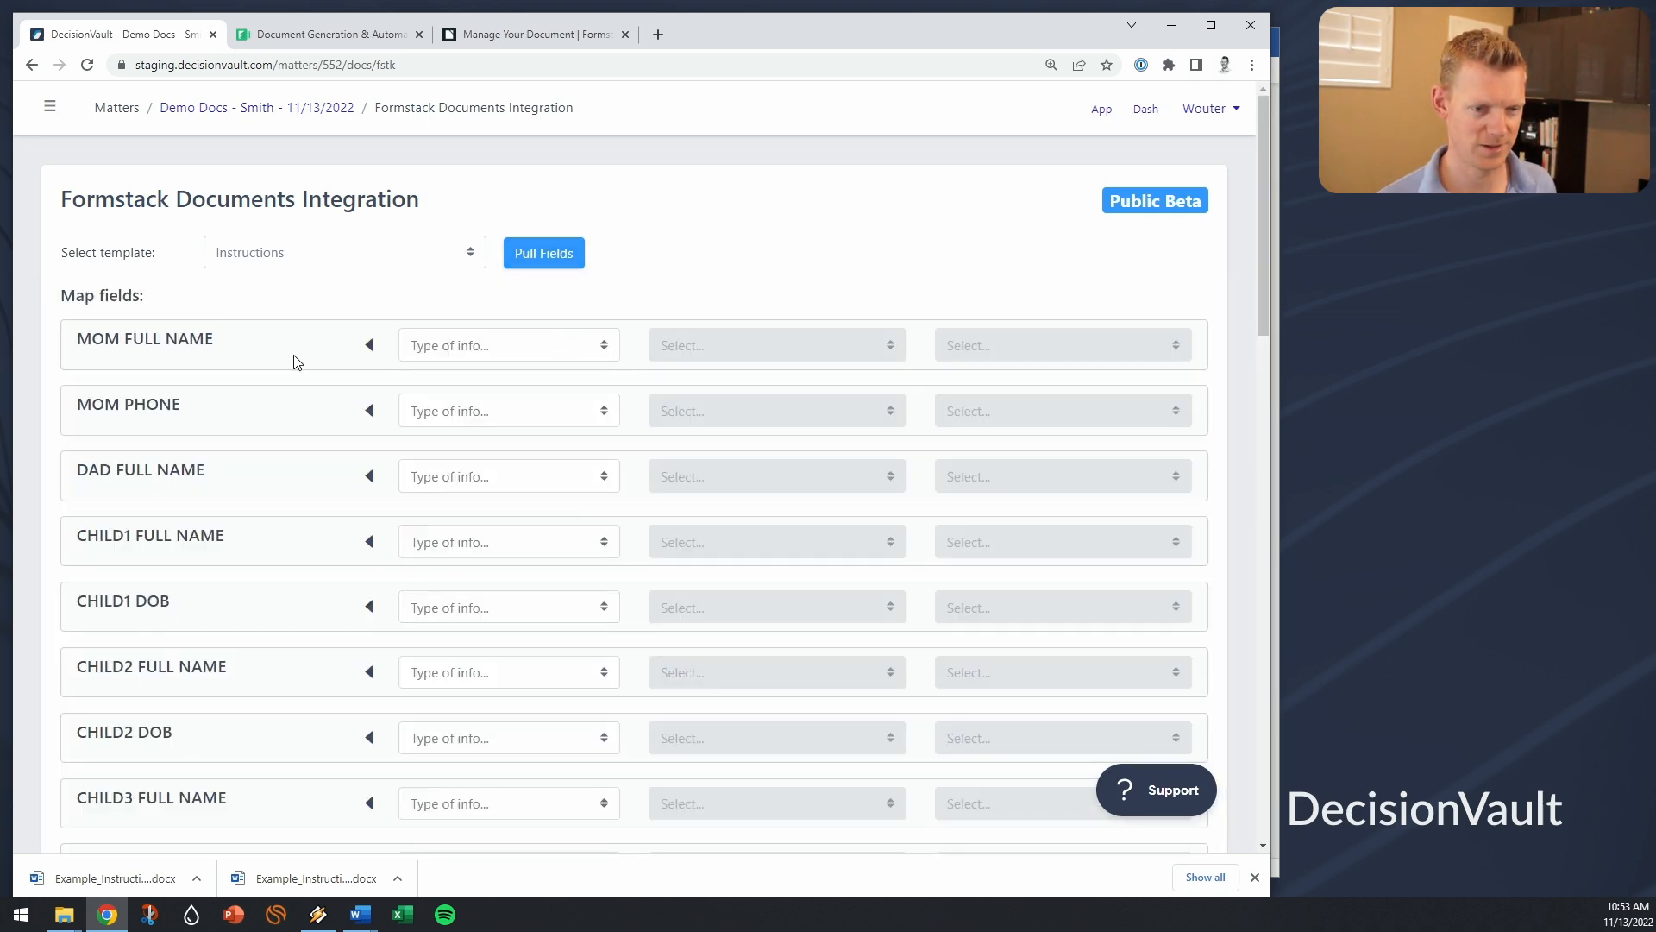
left_click(479, 353)
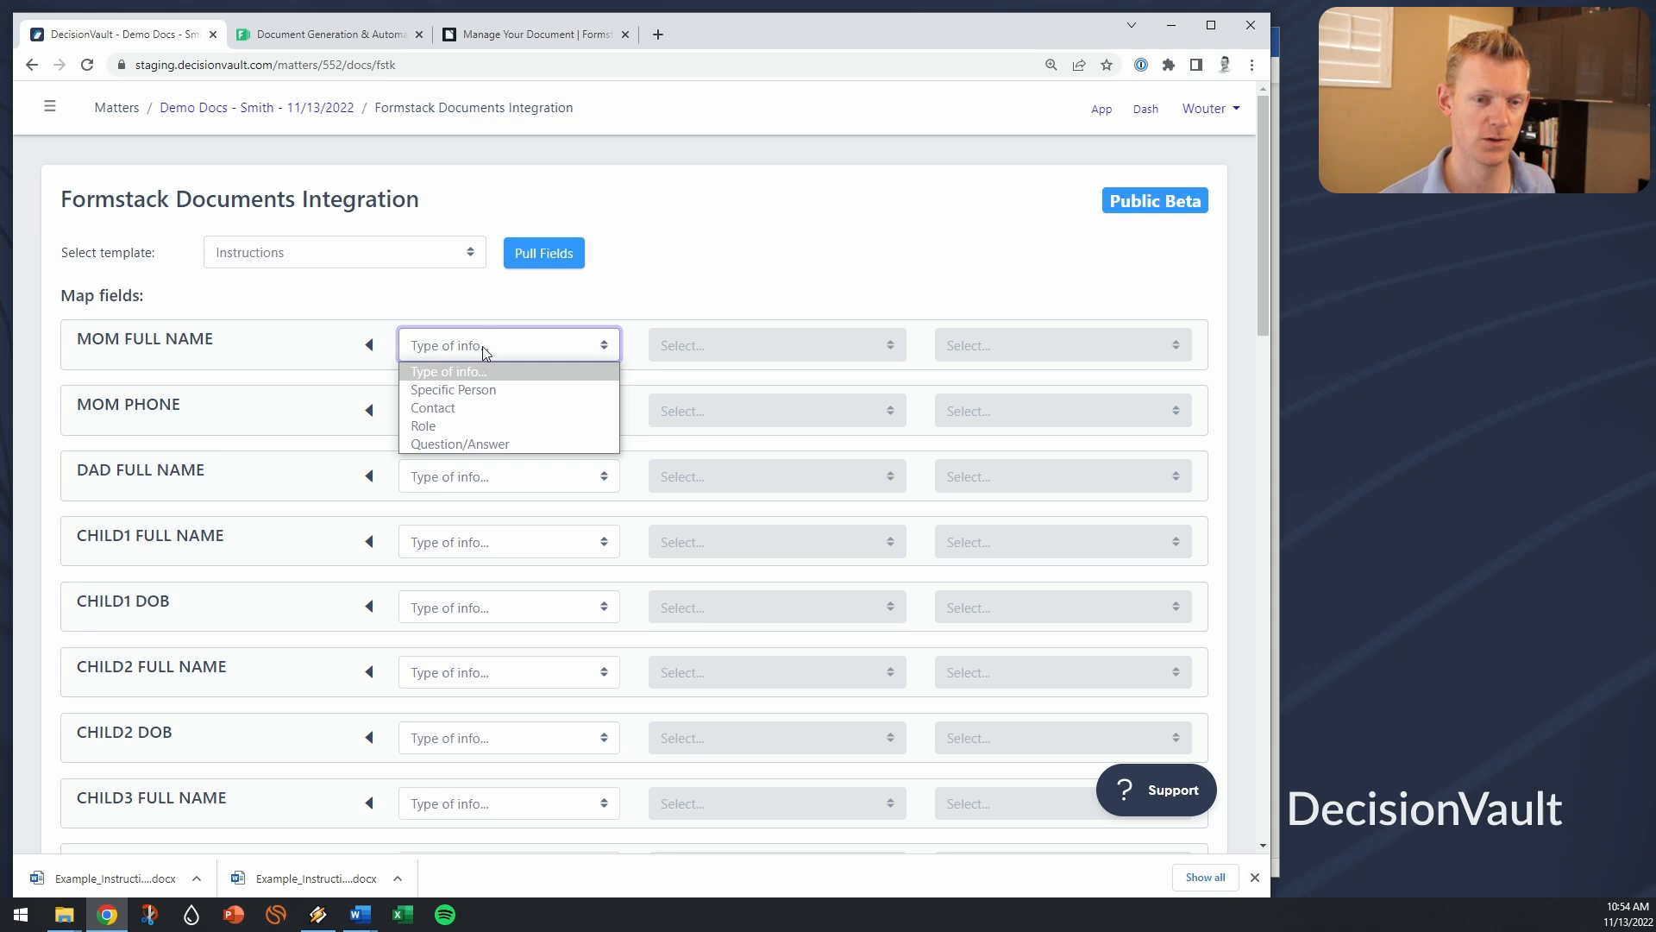
left_click(506, 390)
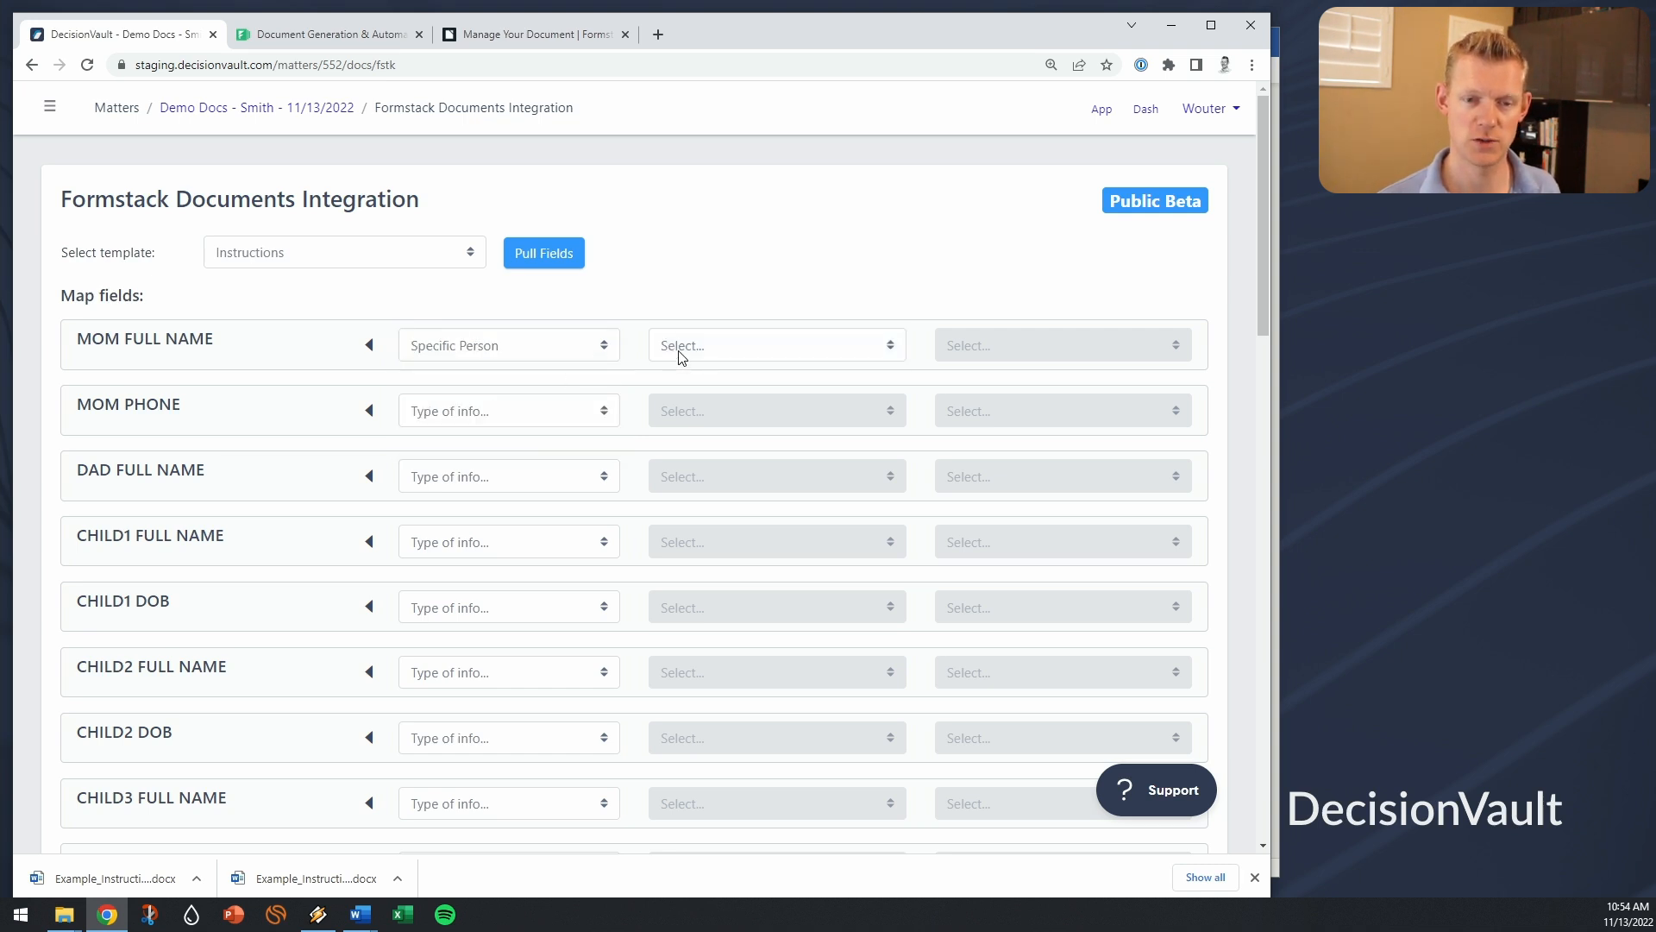
left_click(681, 349)
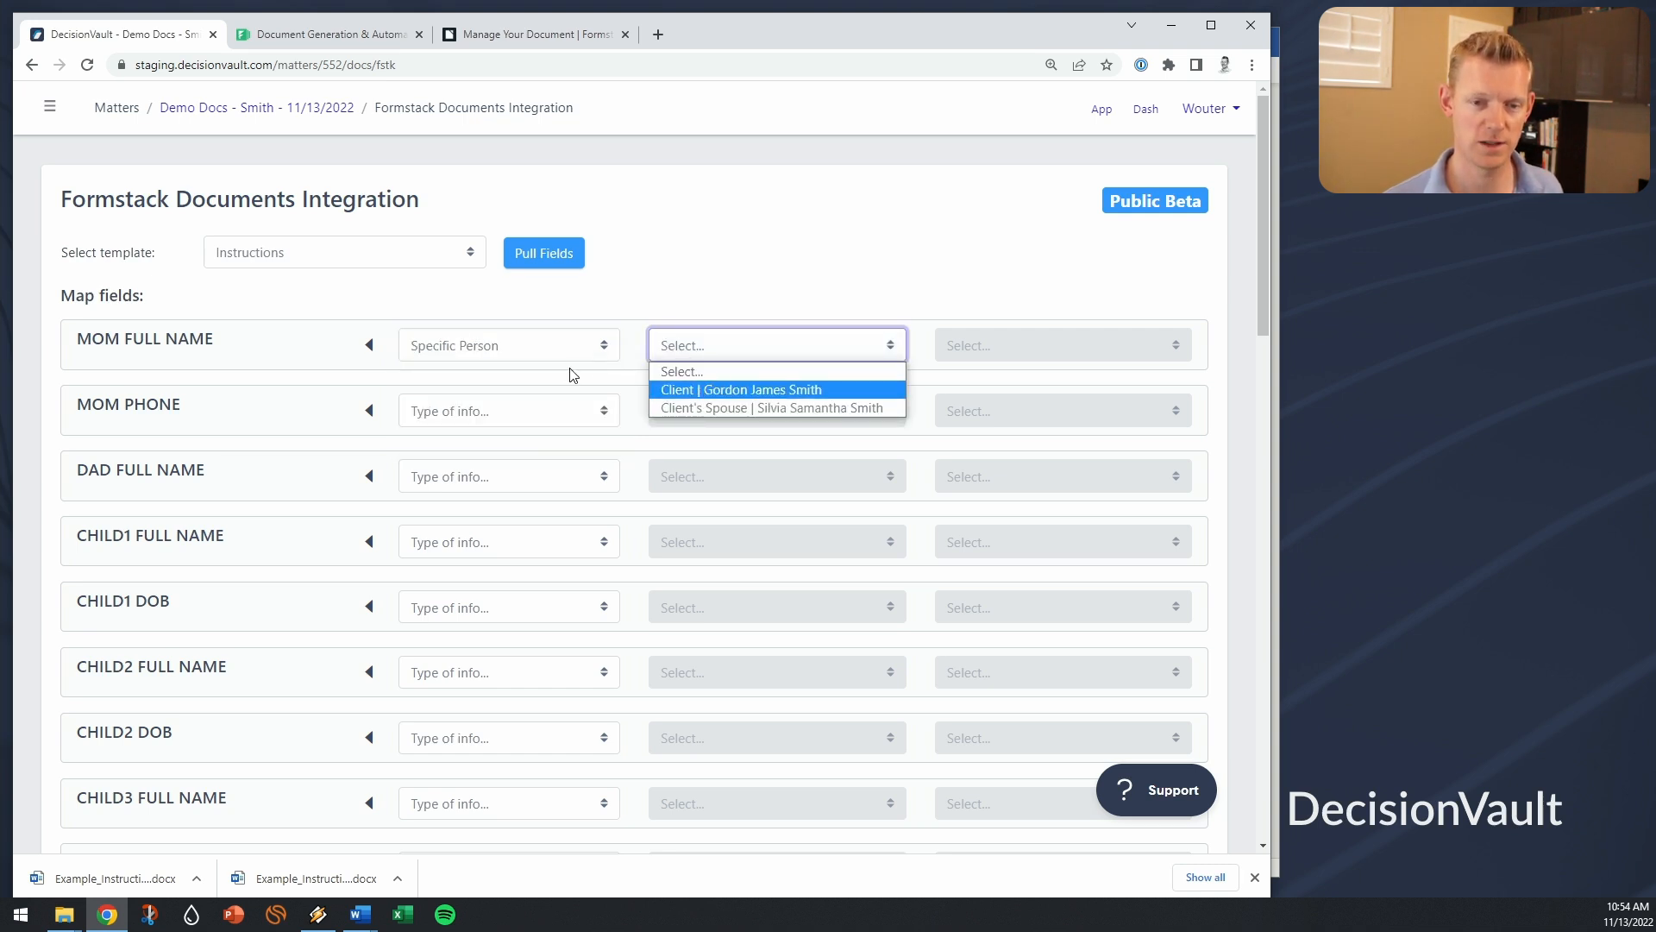
left_click(604, 352)
left_click(604, 352)
Step: Switch MOM FULL NAME to Contact, pick a contact, and open its attribute list
left_click(538, 401)
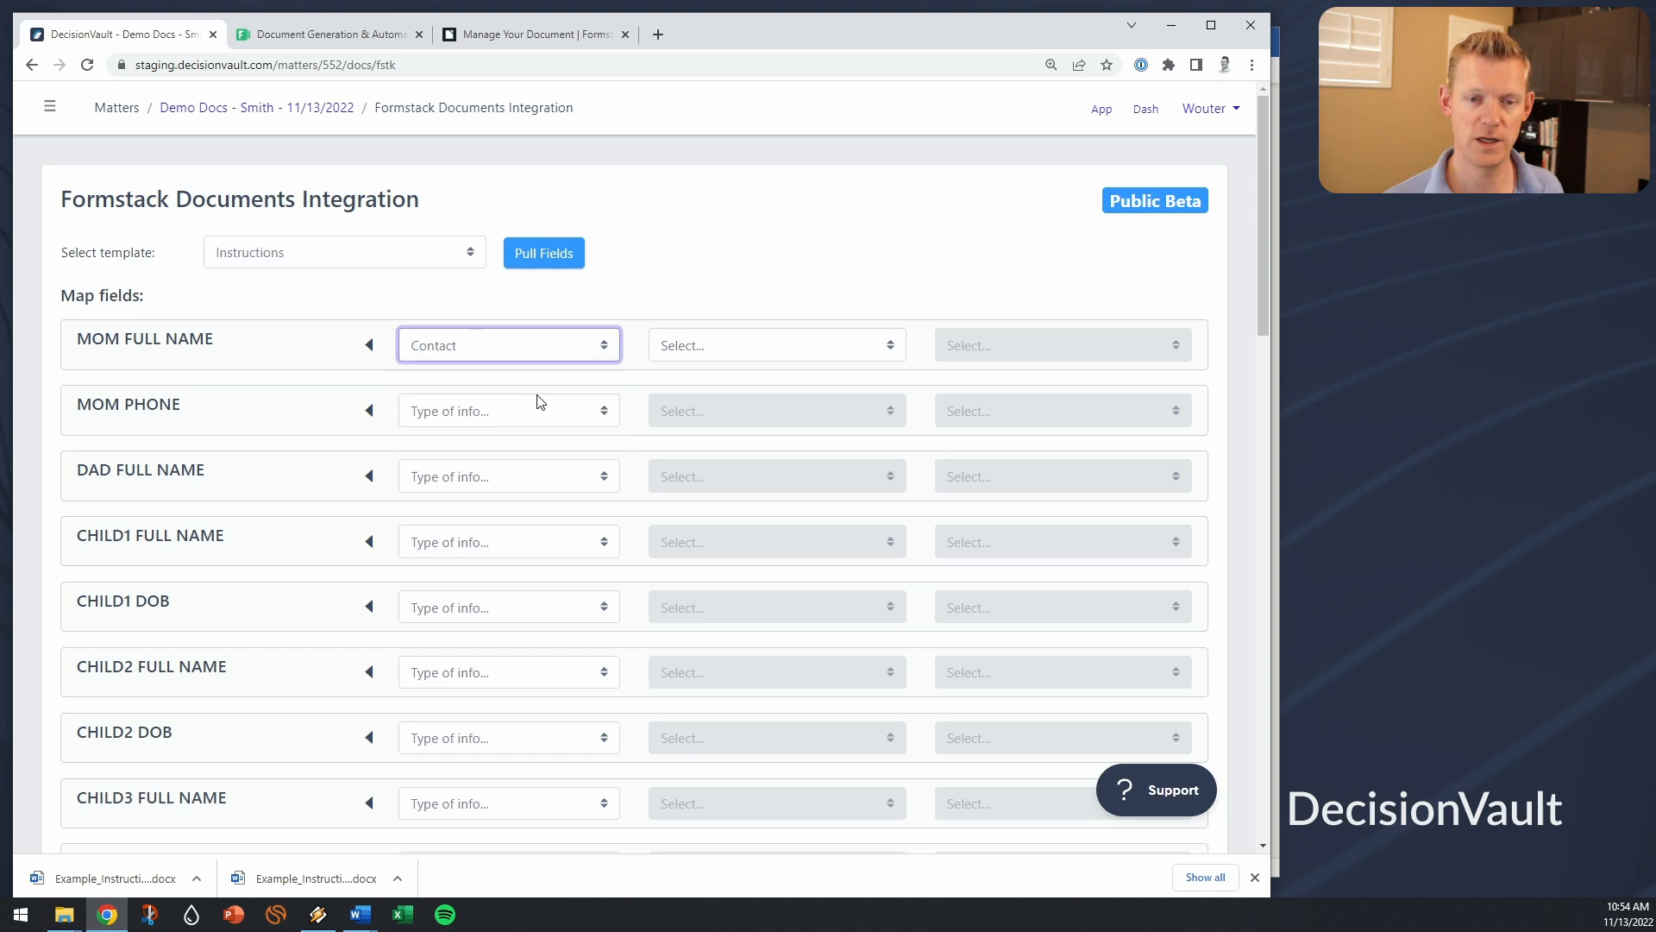
left_click(773, 348)
left_click(758, 457)
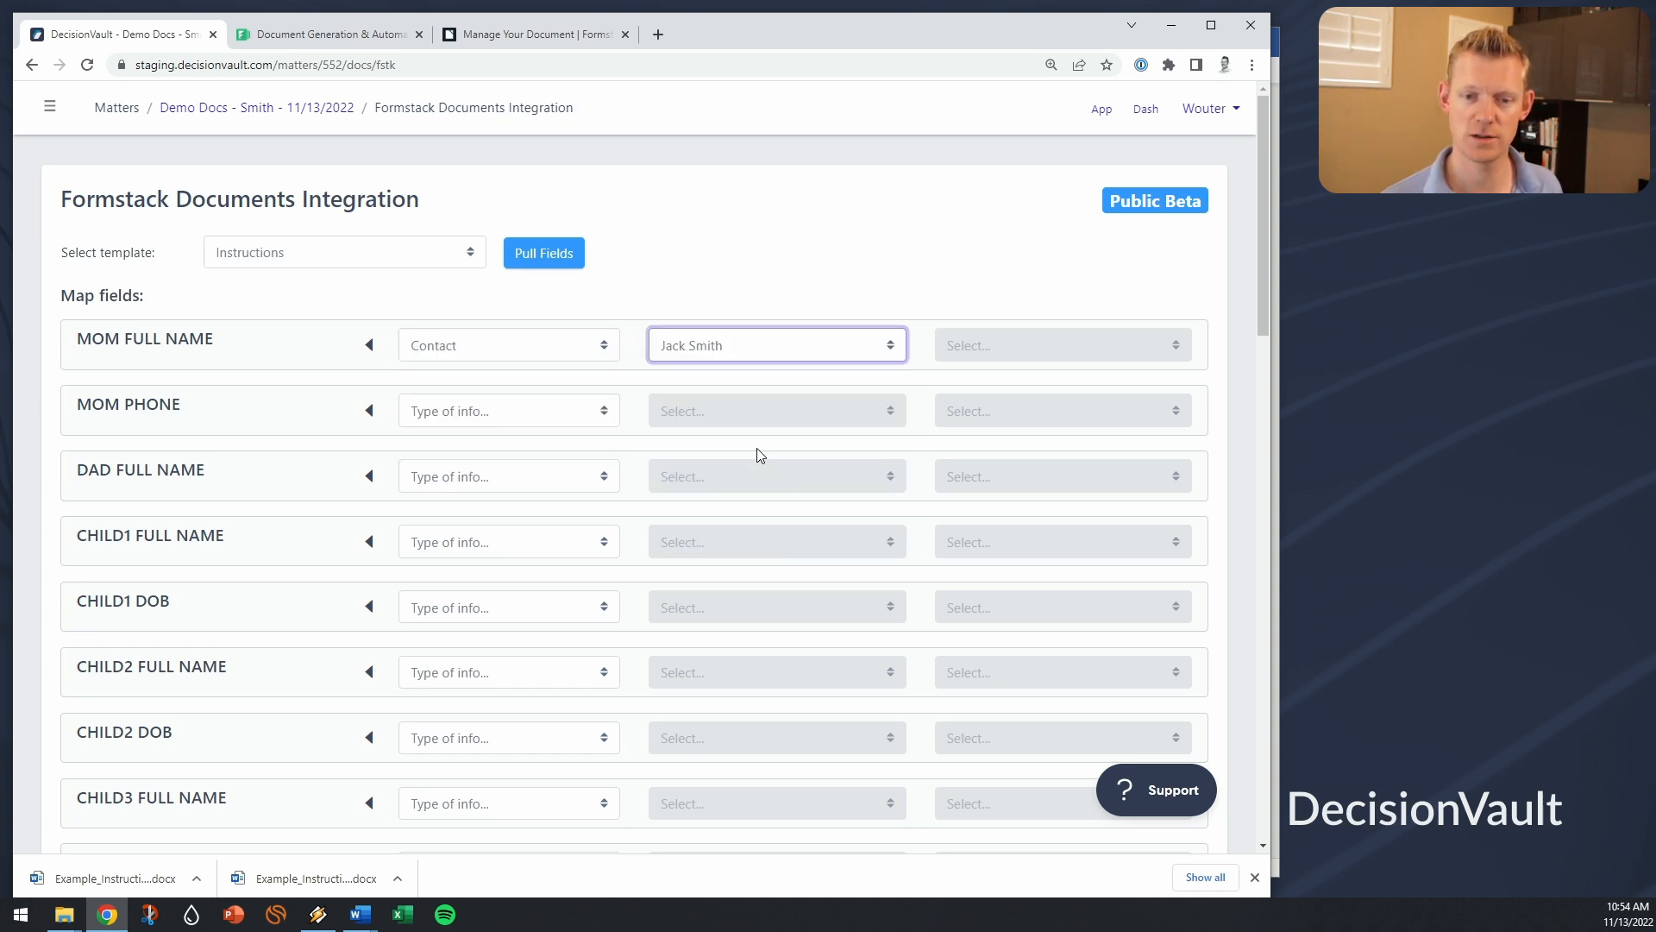
left_click(985, 338)
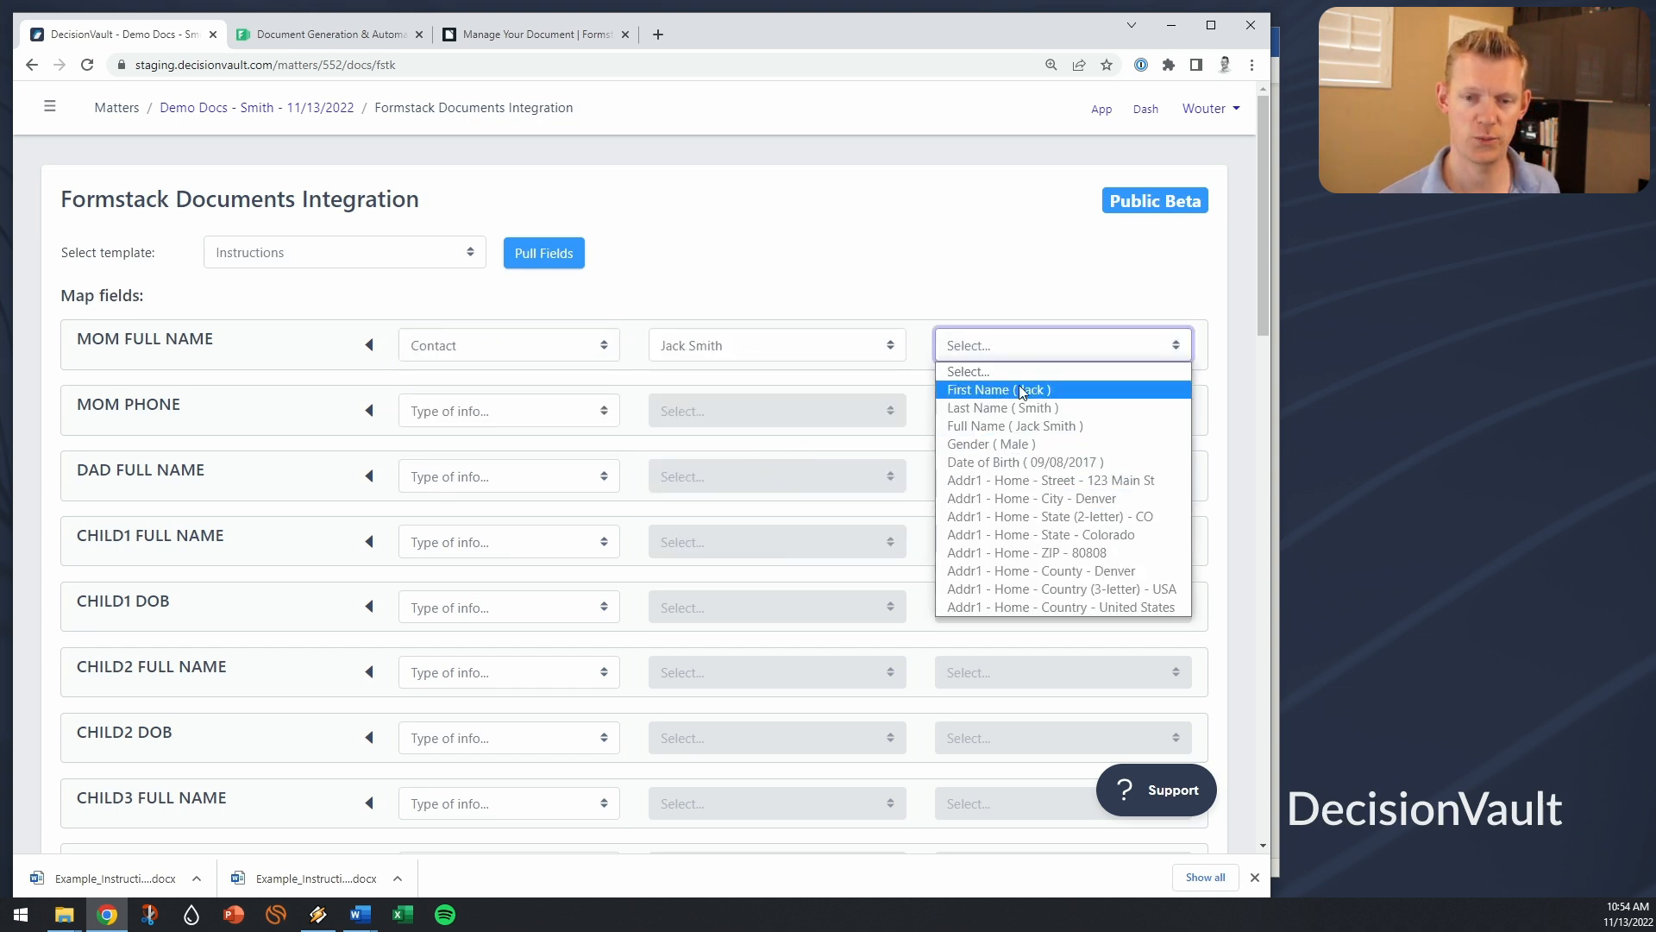
left_click(577, 357)
left_click(576, 352)
left_click(576, 352)
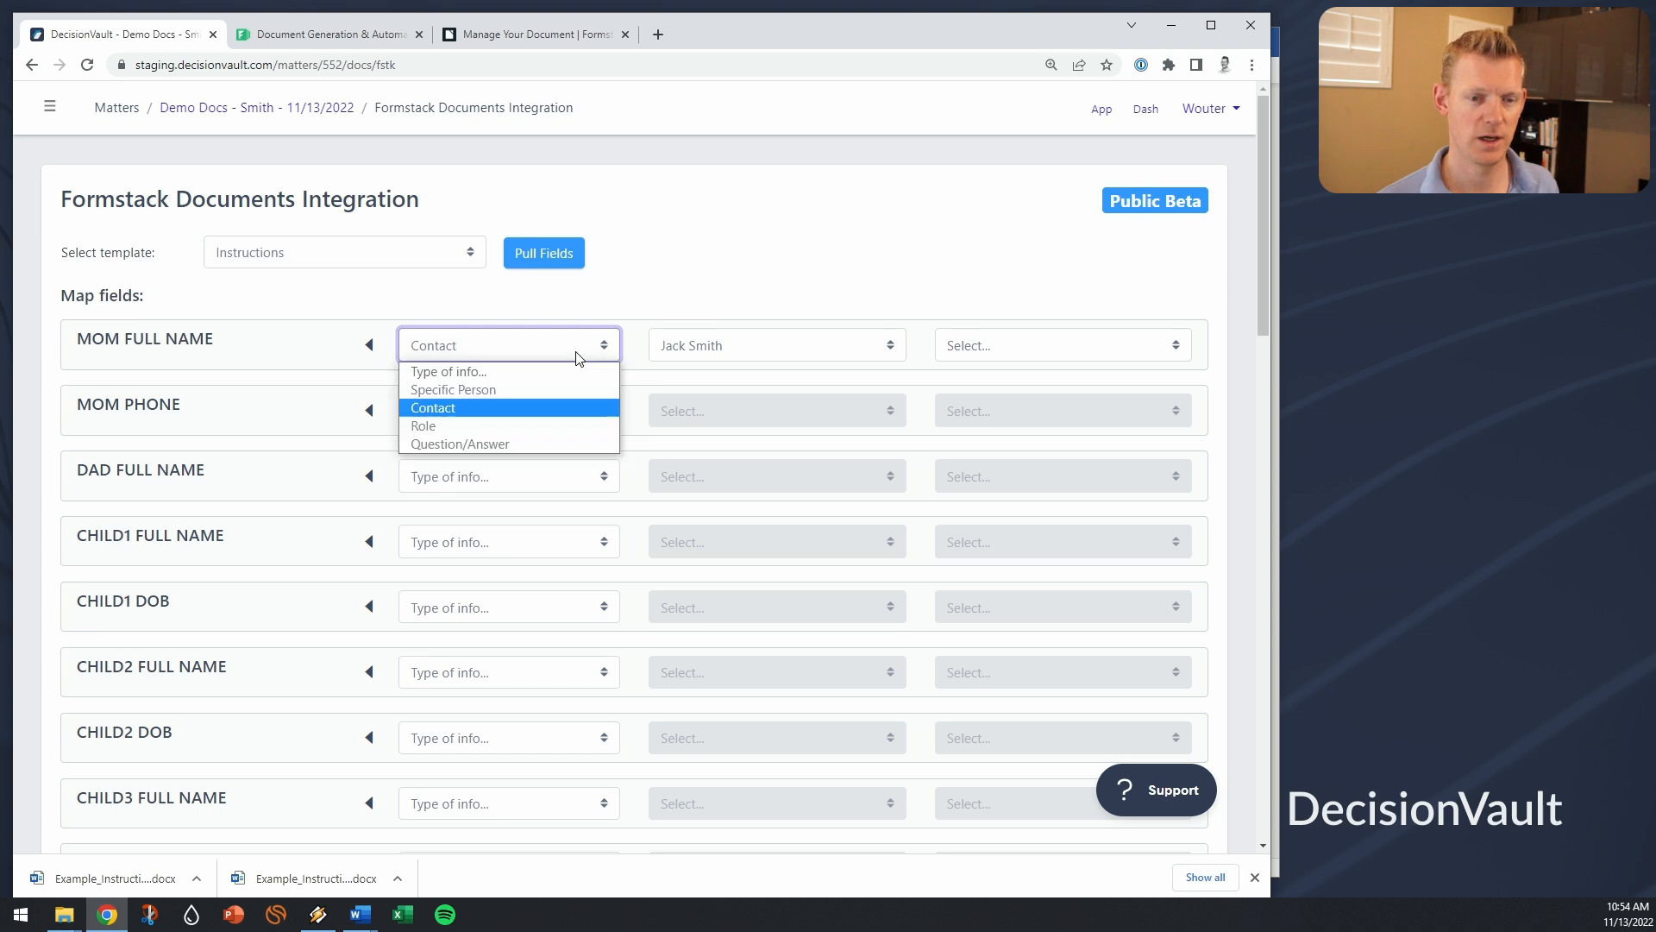
Step: Switch MOM FULL NAME to Role and pick the first Short-term Guardian
left_click(490, 425)
left_click(694, 352)
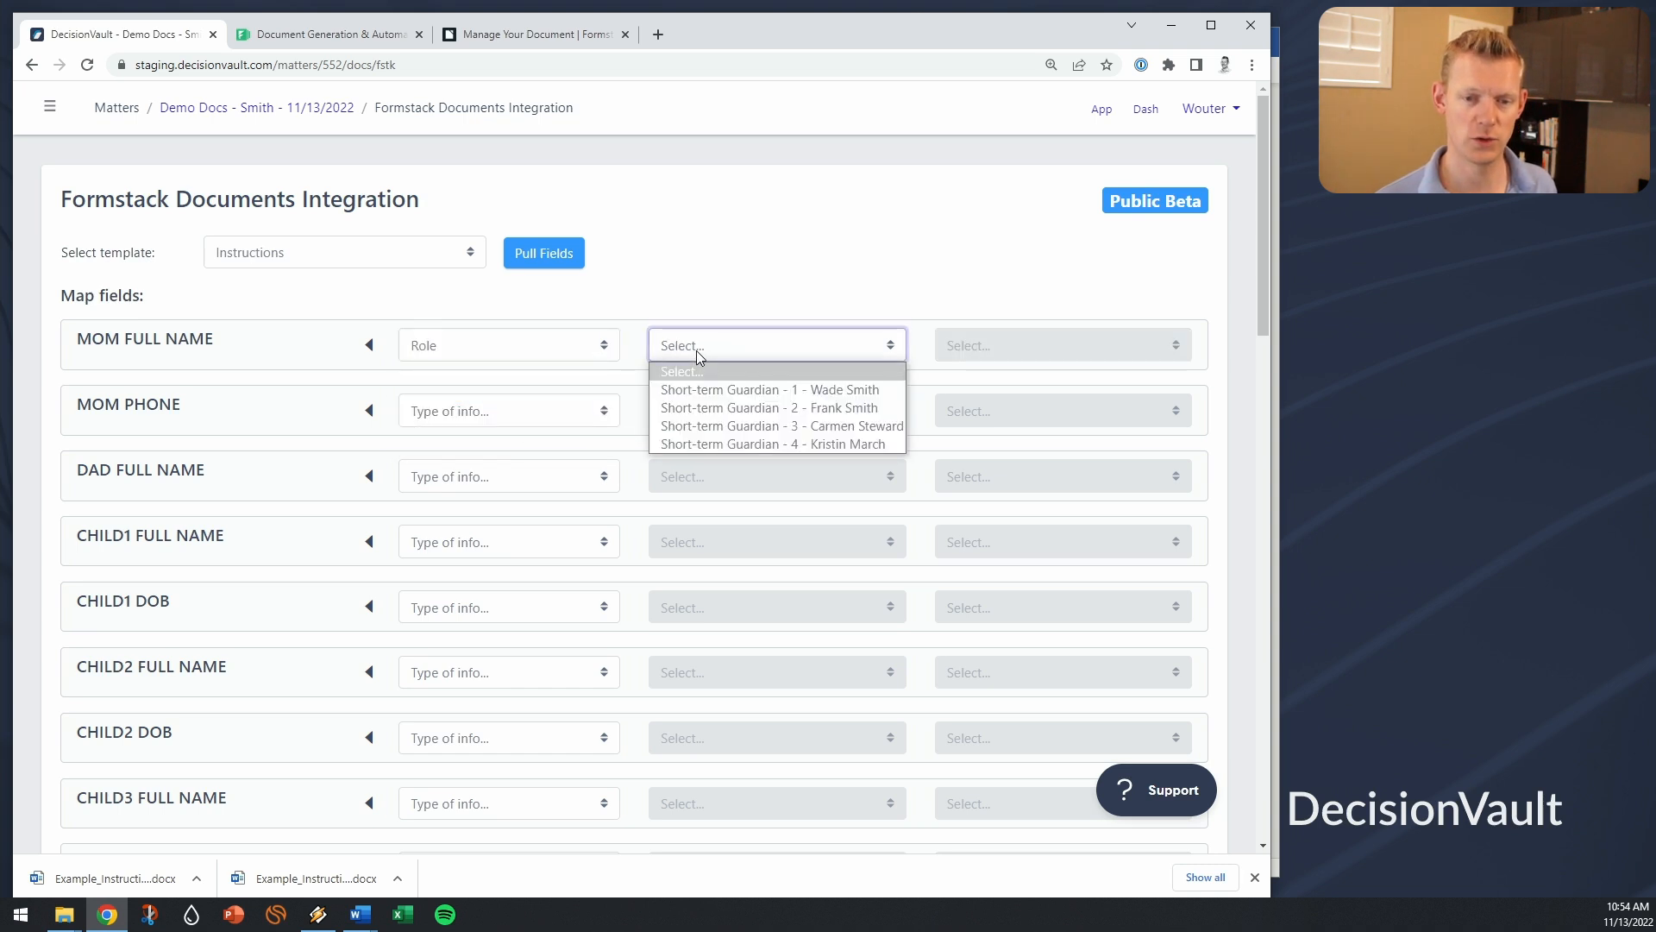
left_click(748, 396)
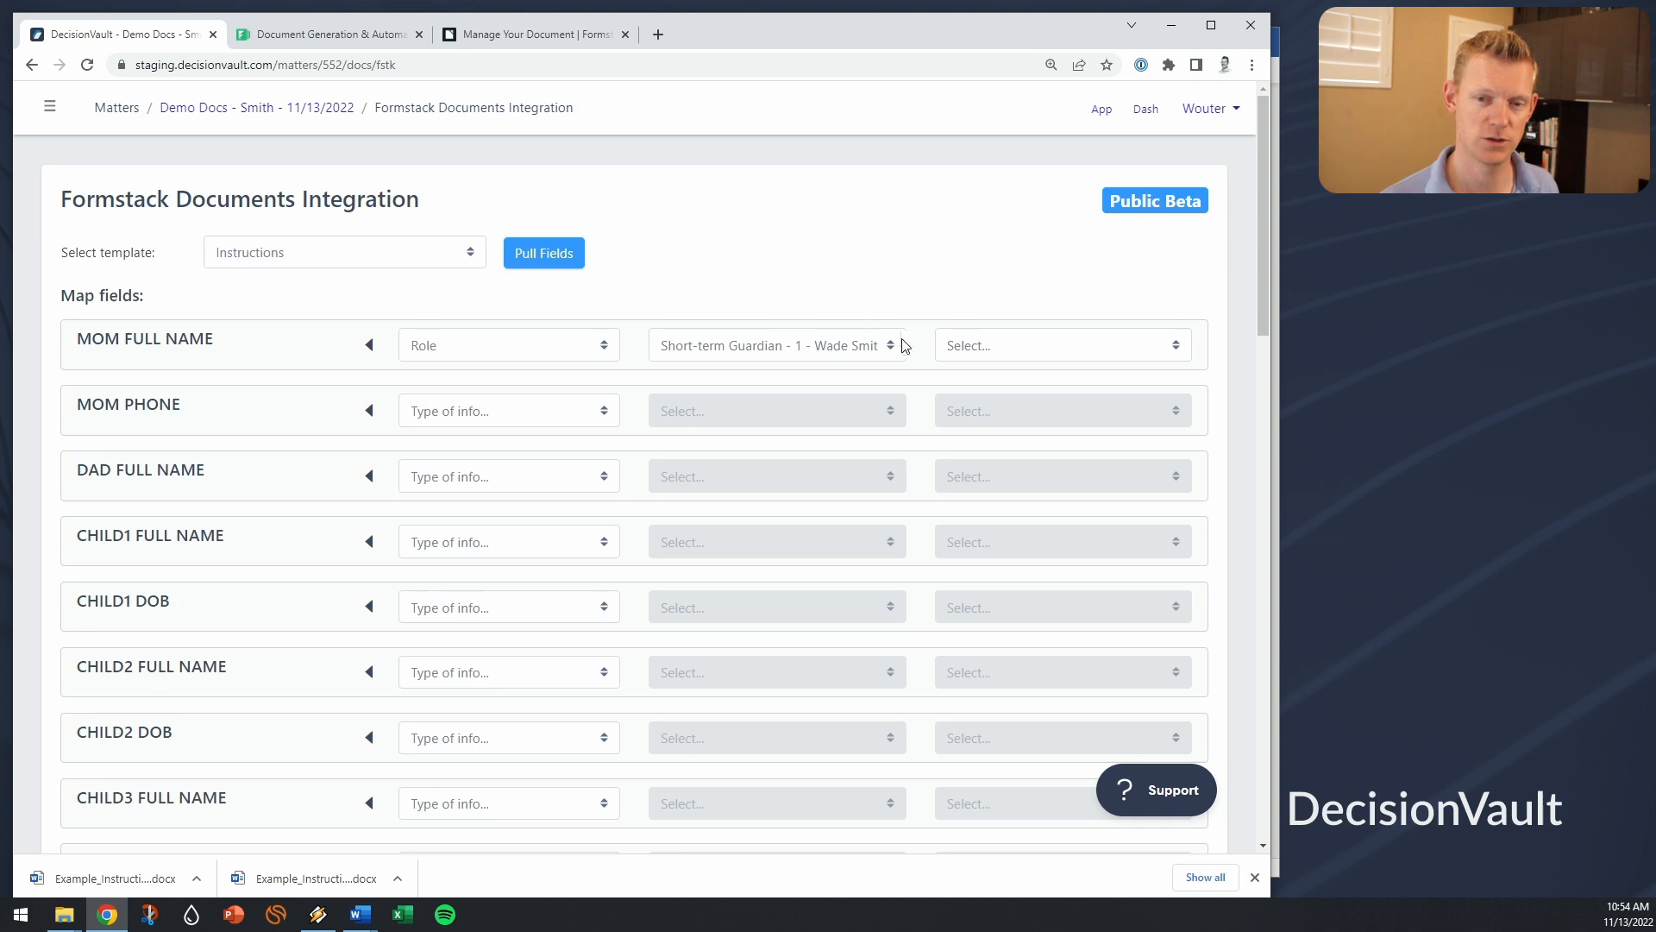
left_click(987, 350)
left_click(761, 332)
Step: Switch MOM FULL NAME to Question/Answer and browse the available questions
left_click(574, 345)
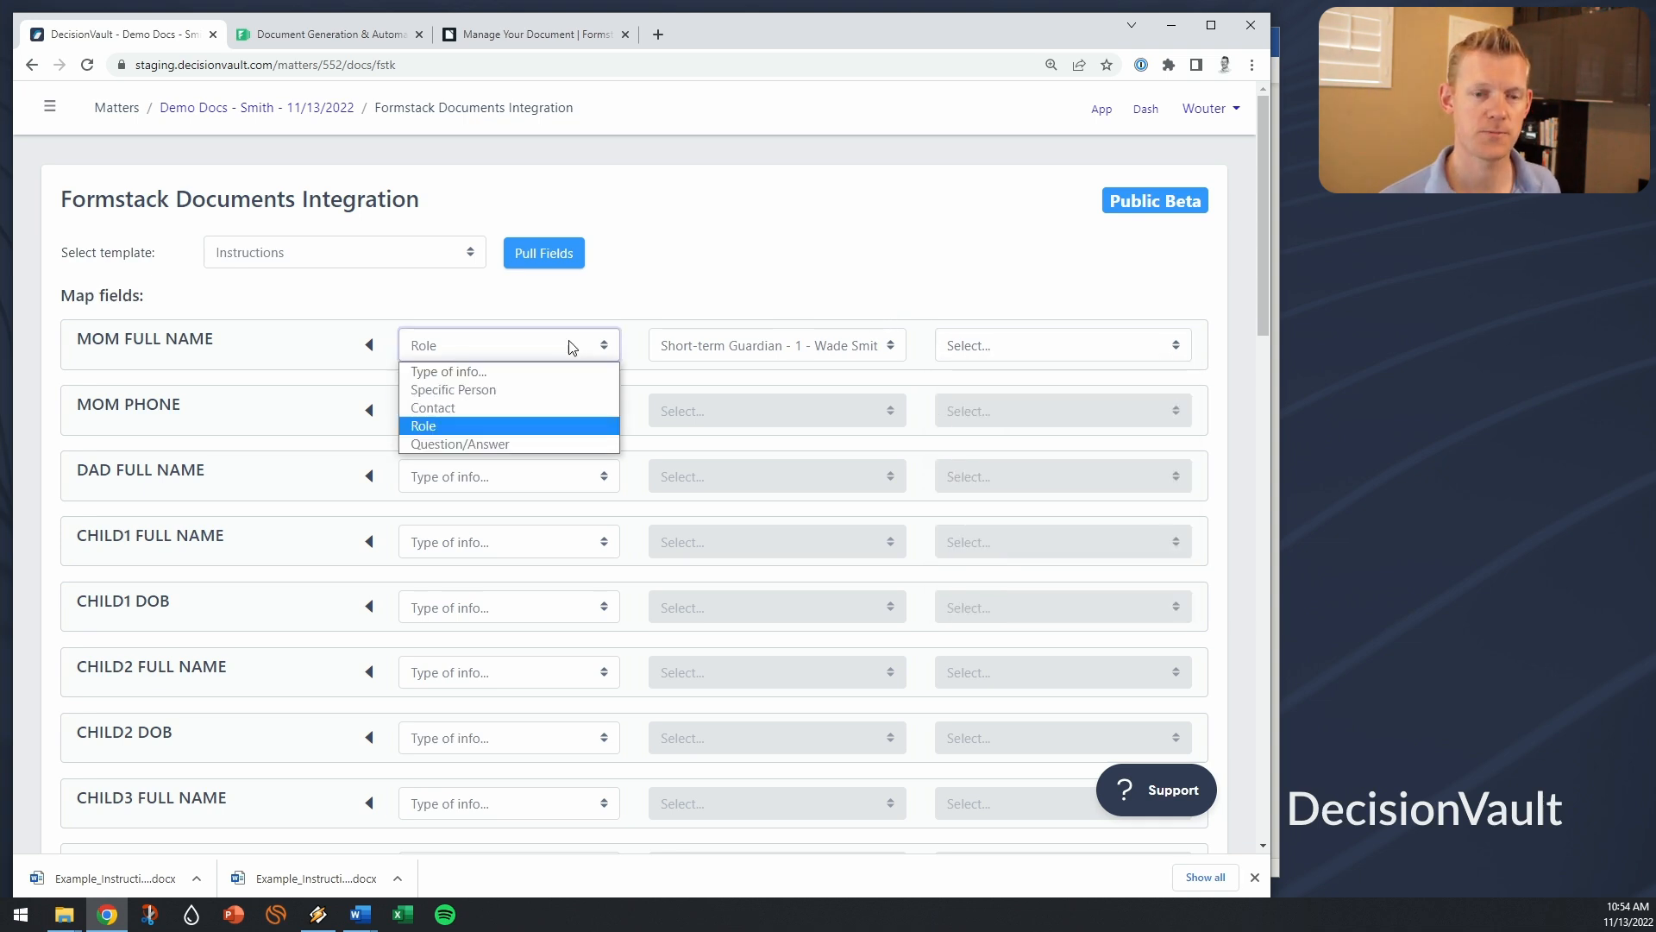
left_click(526, 442)
left_click(712, 345)
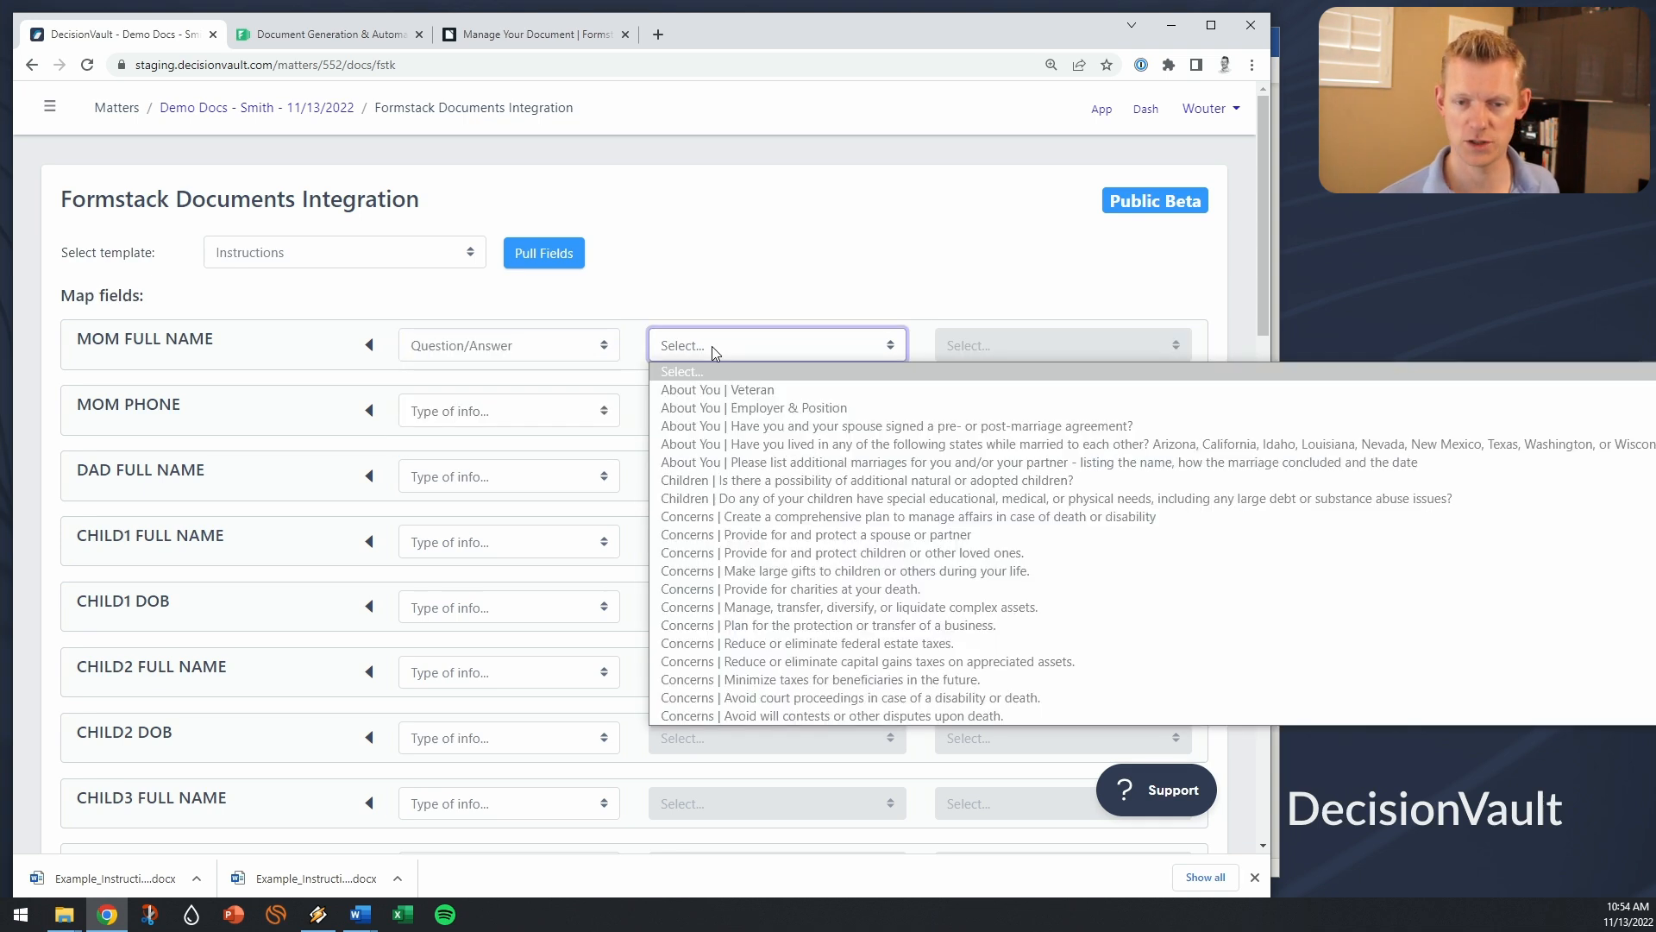
scroll(794, 440, "down", 4)
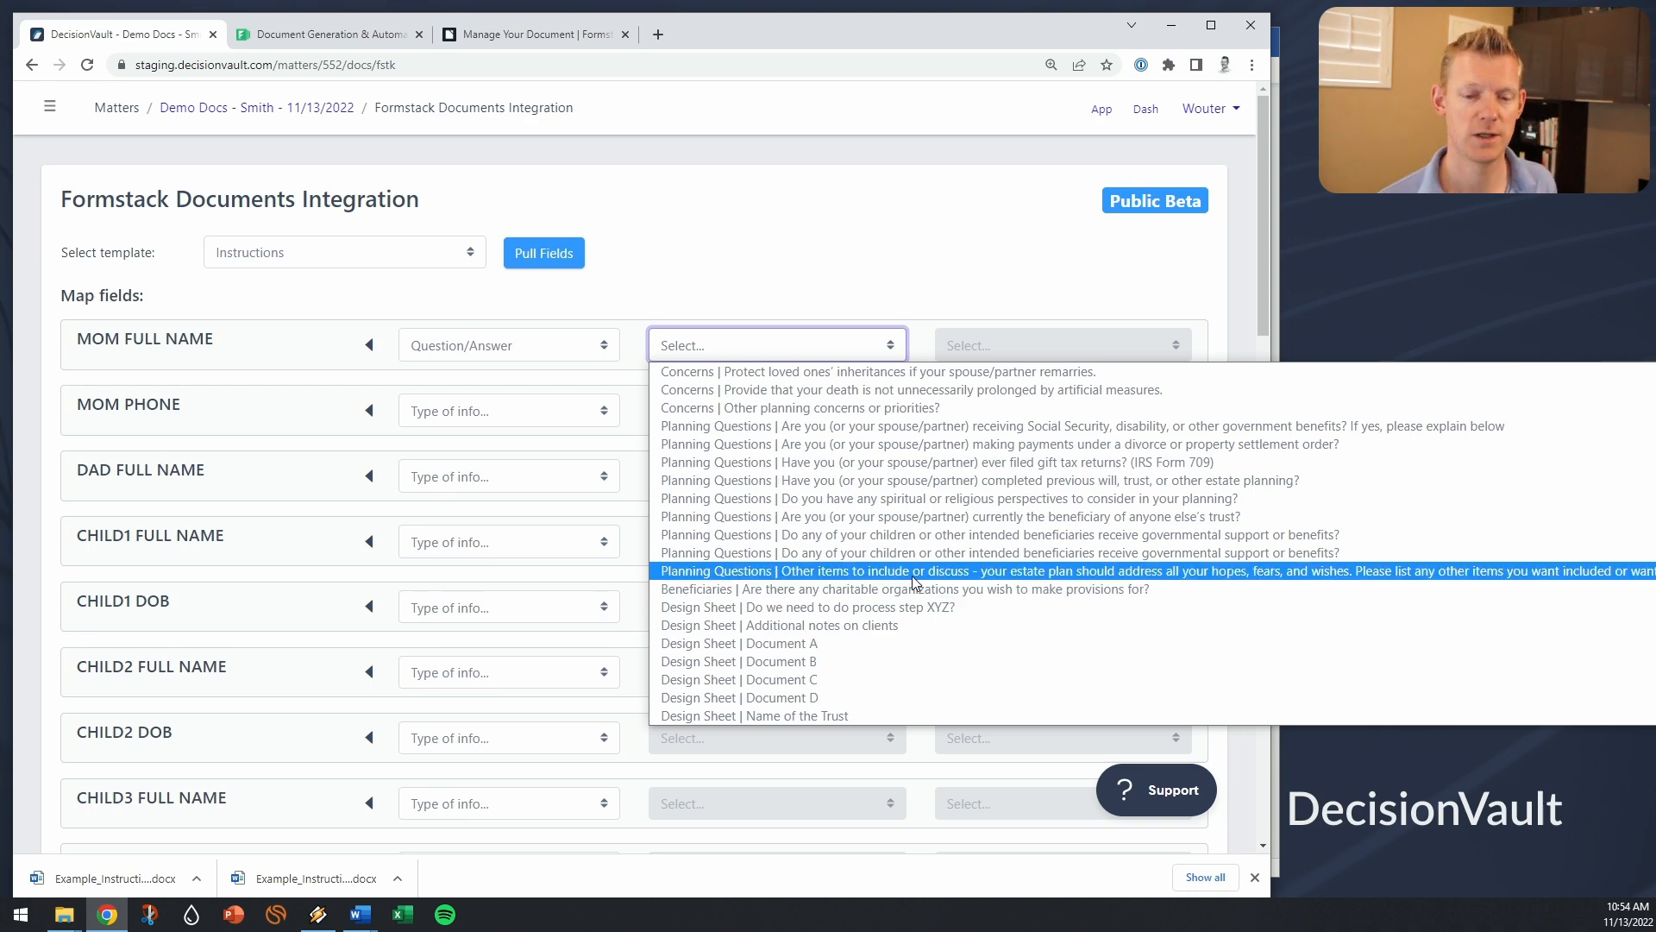
scroll(872, 638, "up", 10)
scroll(857, 690, "down", 5)
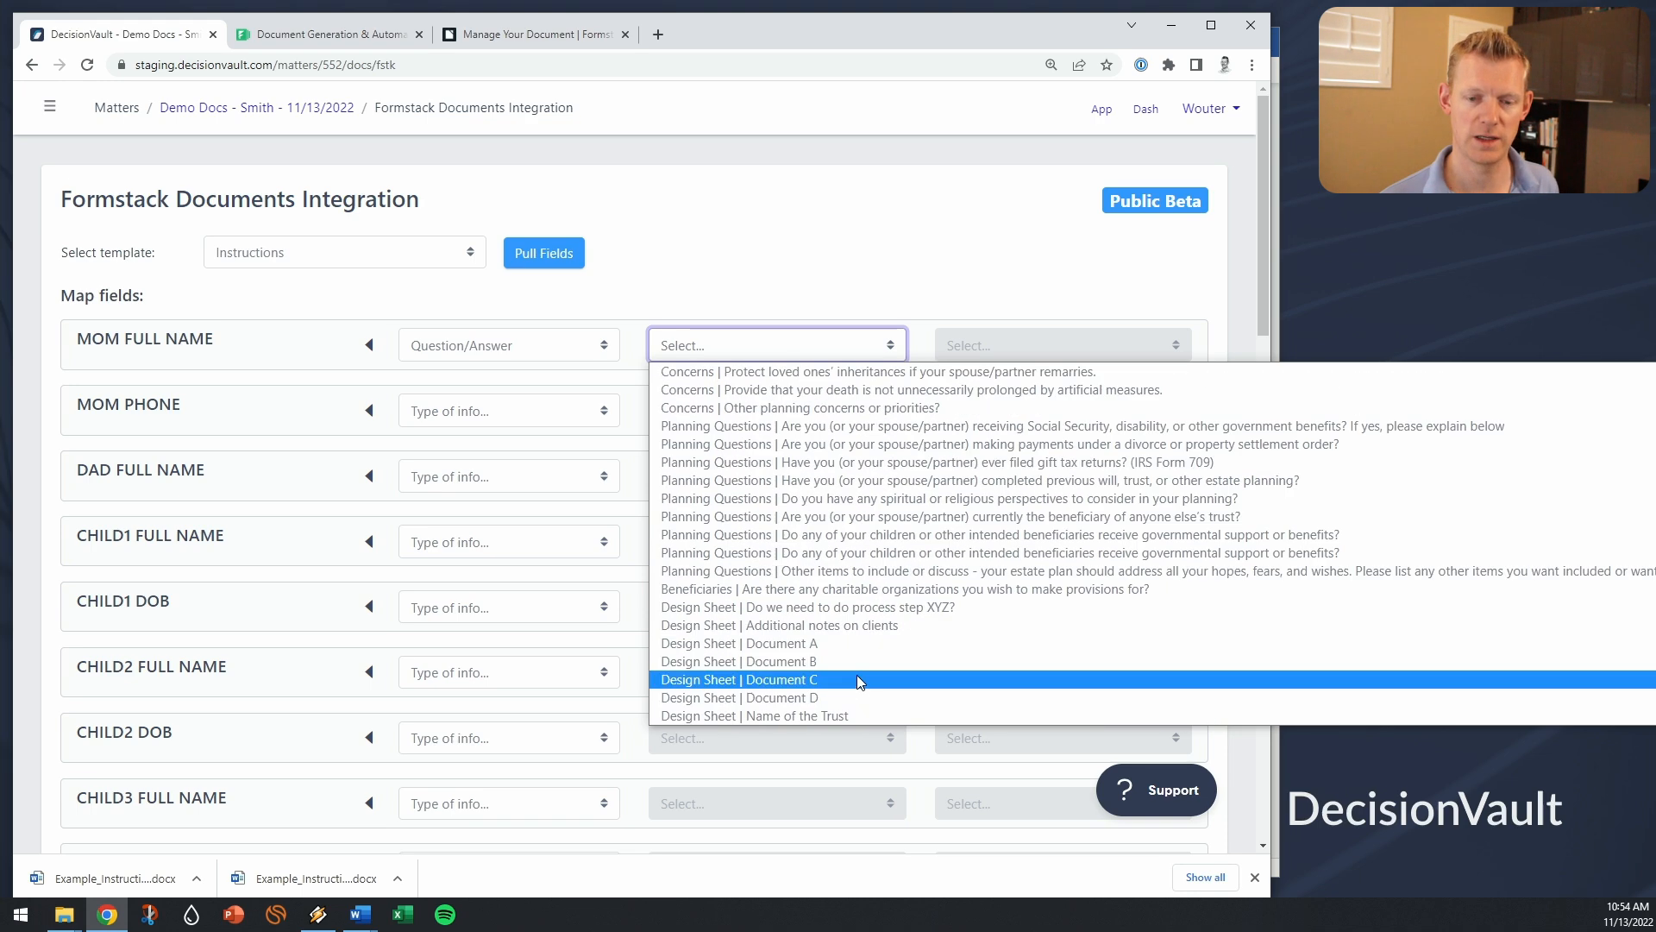
scroll(841, 388, "up", 5)
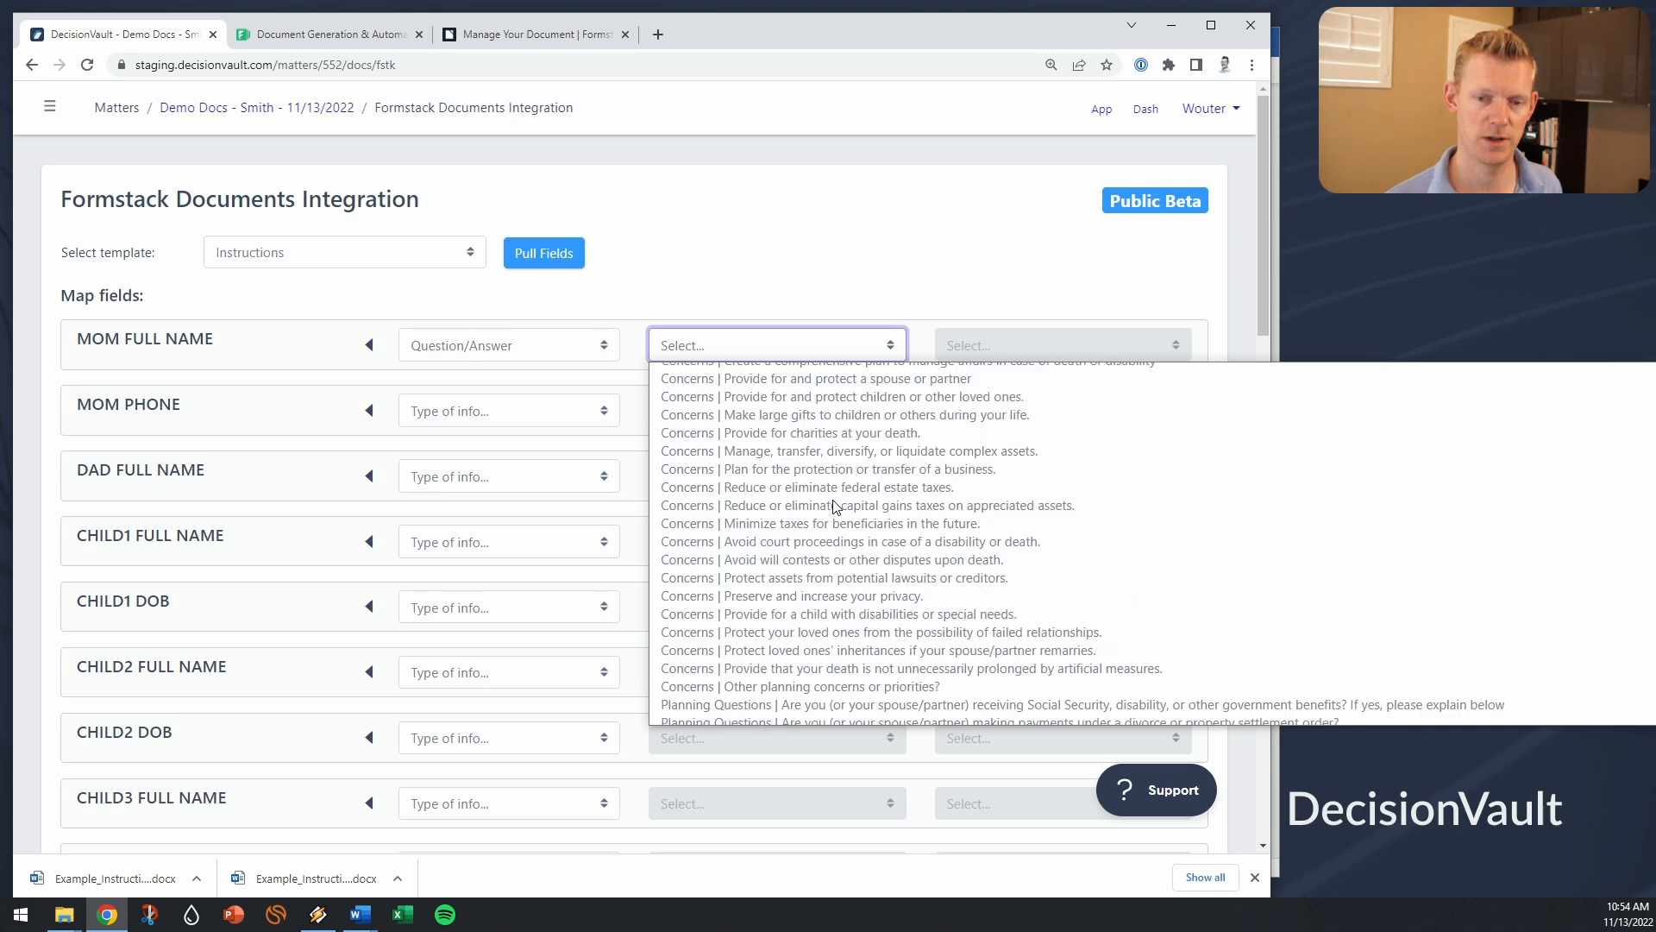
left_click(862, 153)
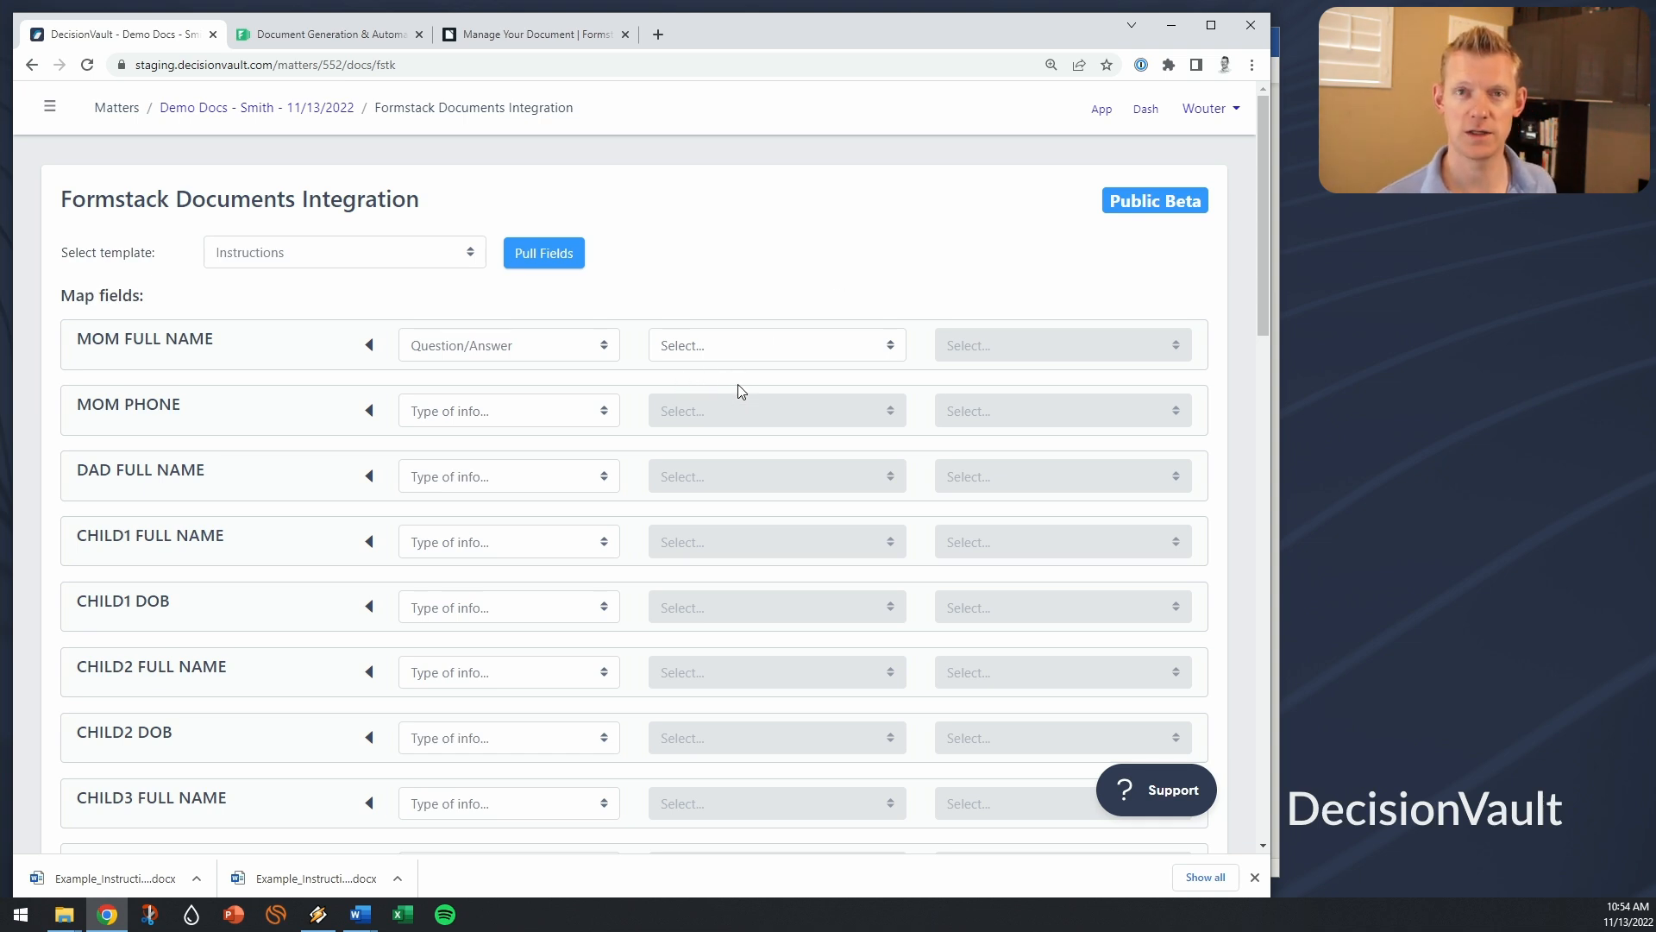
left_click_drag(80, 336, 231, 343)
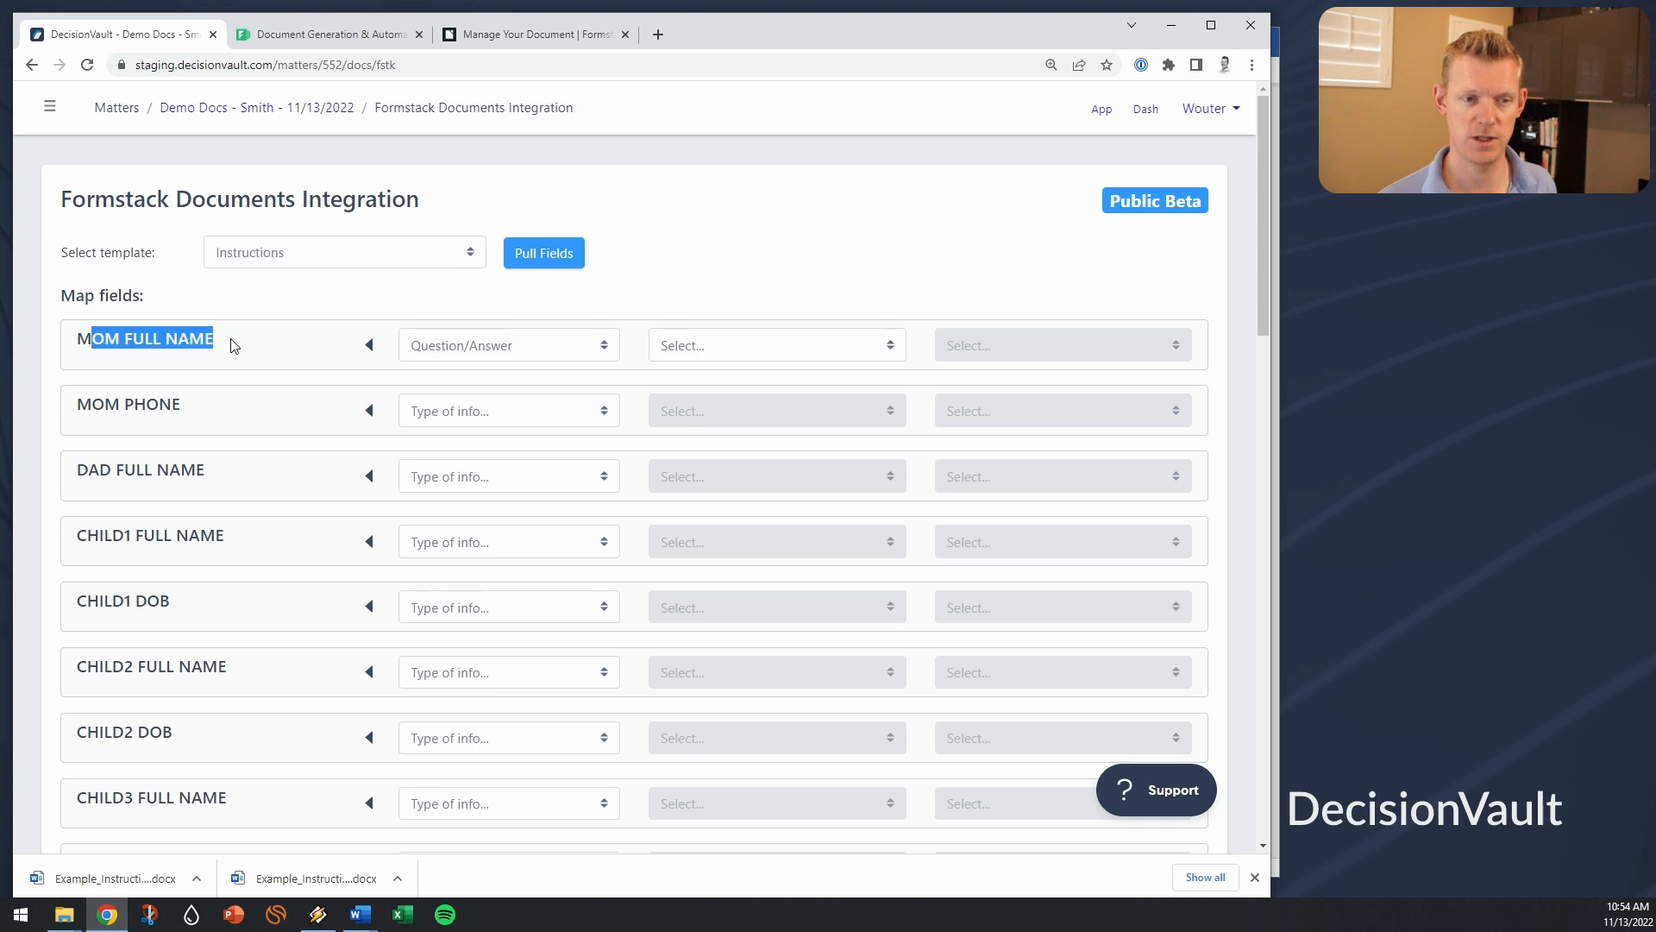
left_click(197, 339)
left_click(470, 345)
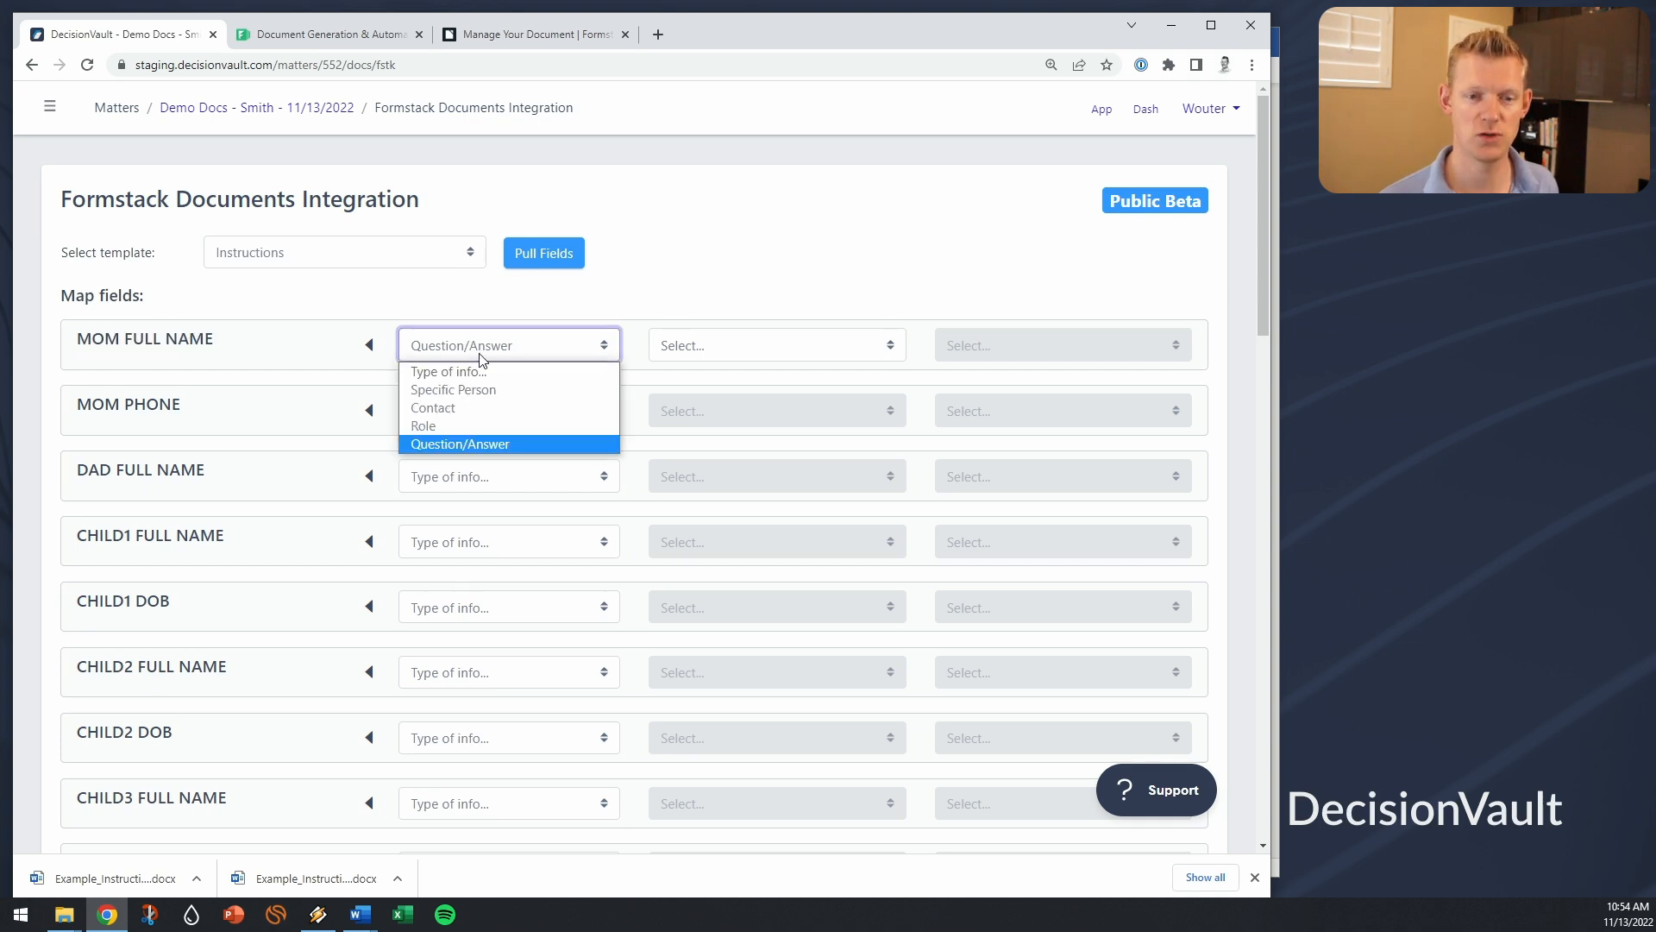
left_click(794, 287)
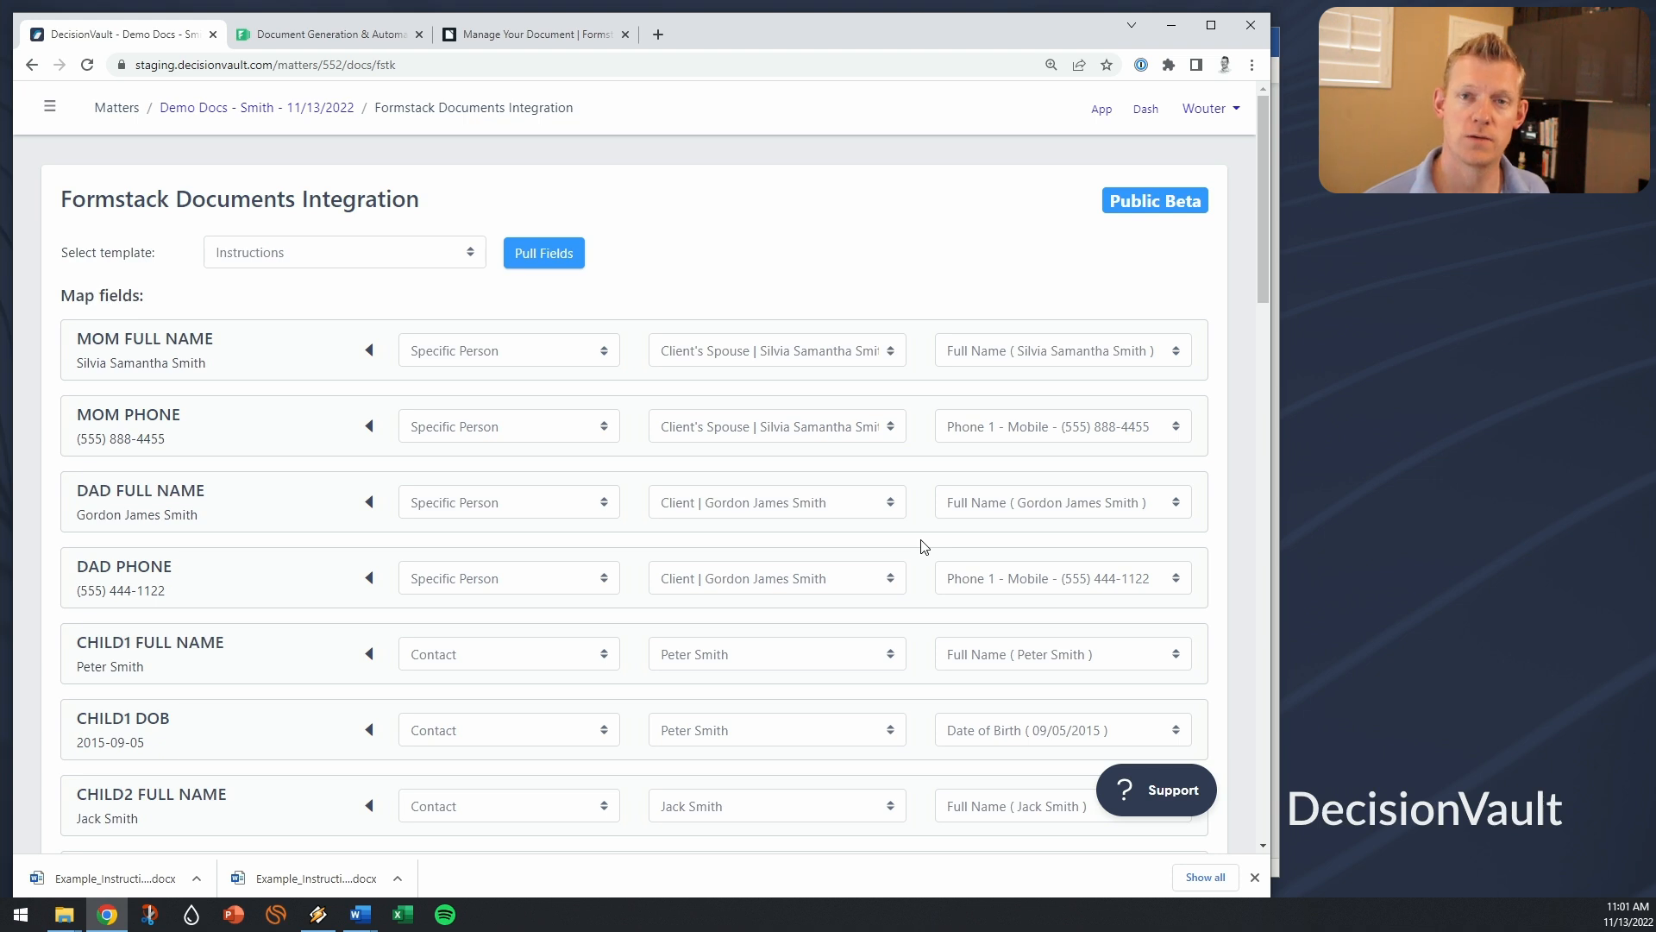
Step: Process the template with all fields mapped to send them to Formstack Documents
scroll(936, 586, "down", 15)
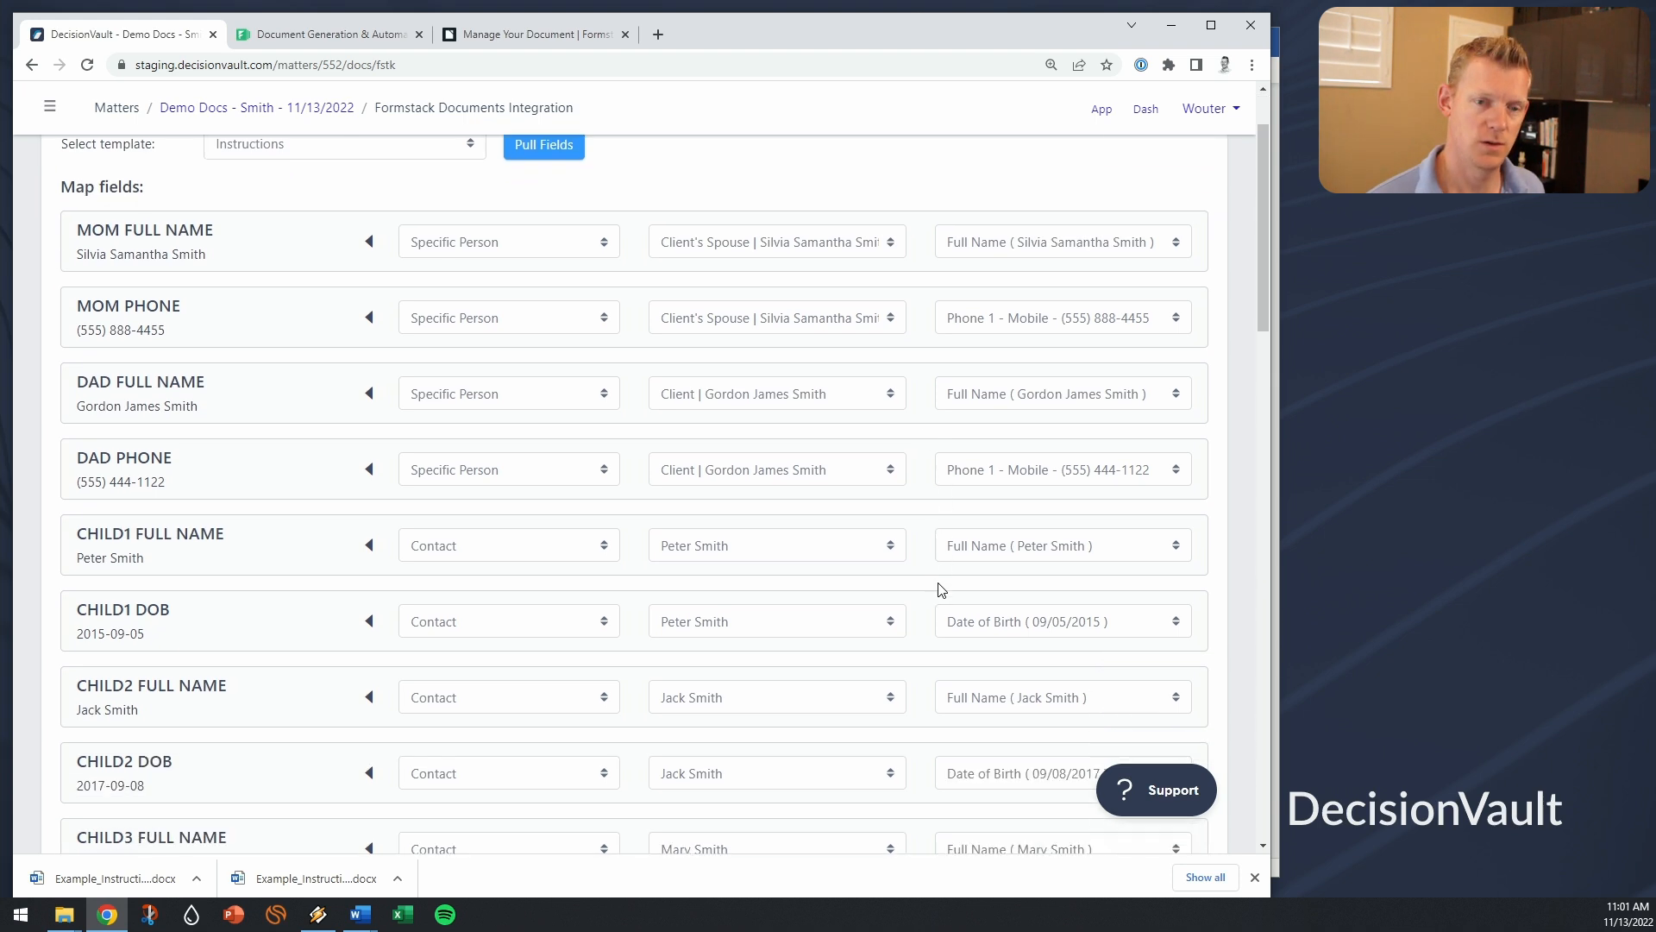
scroll(942, 587, "down", 7)
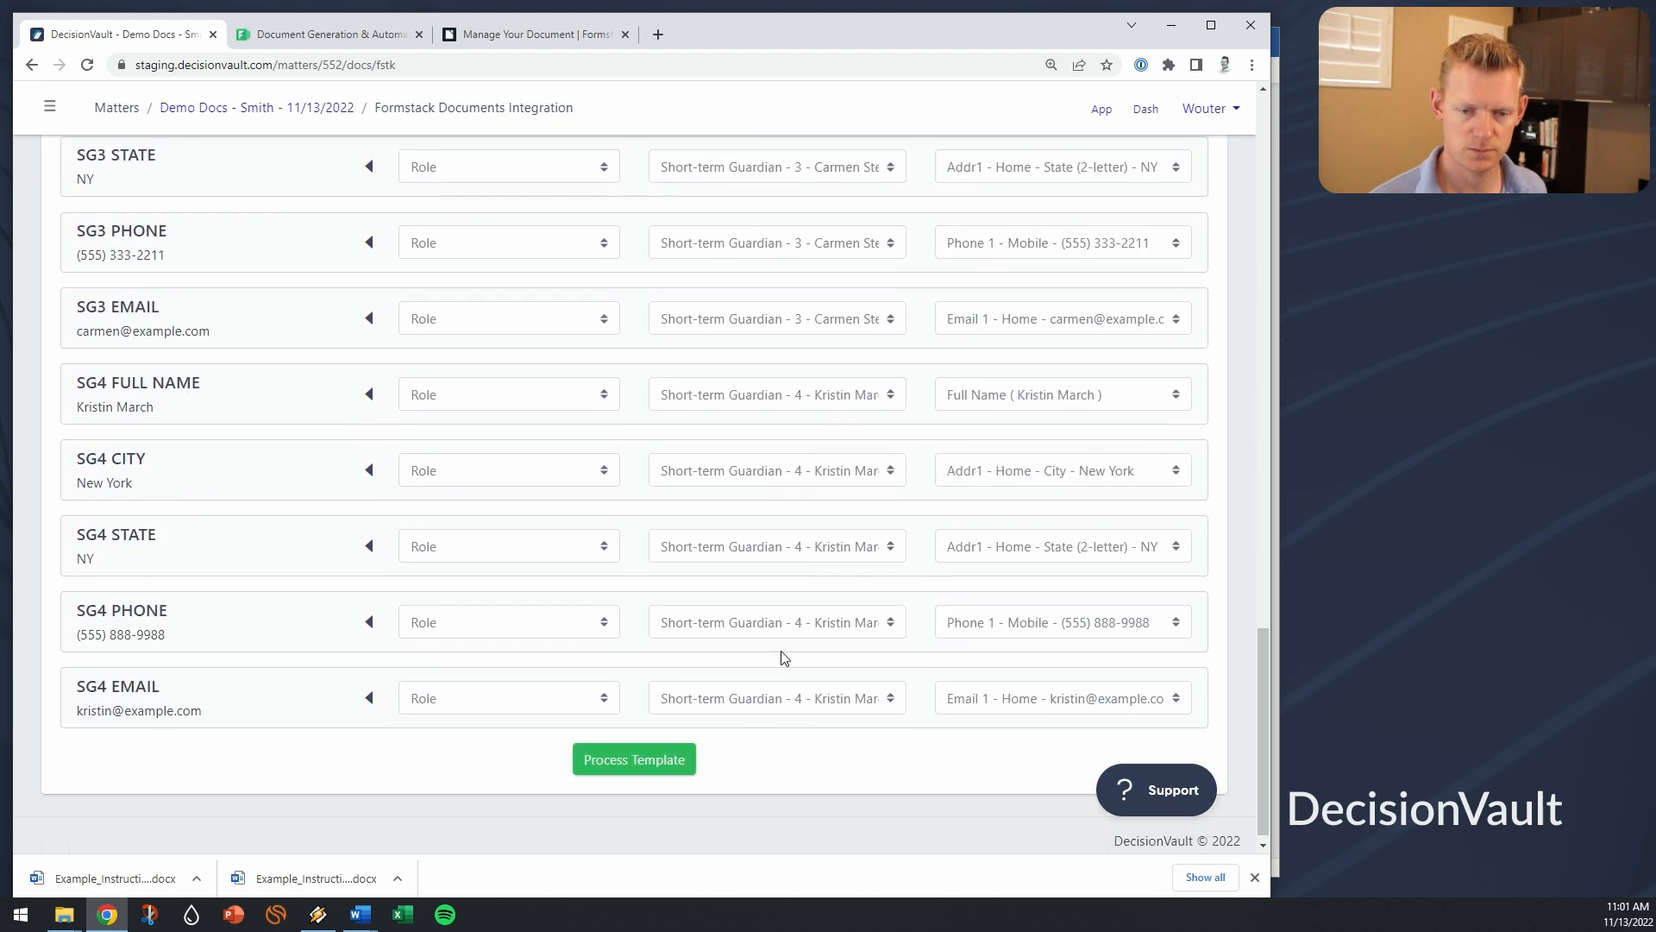
left_click(680, 762)
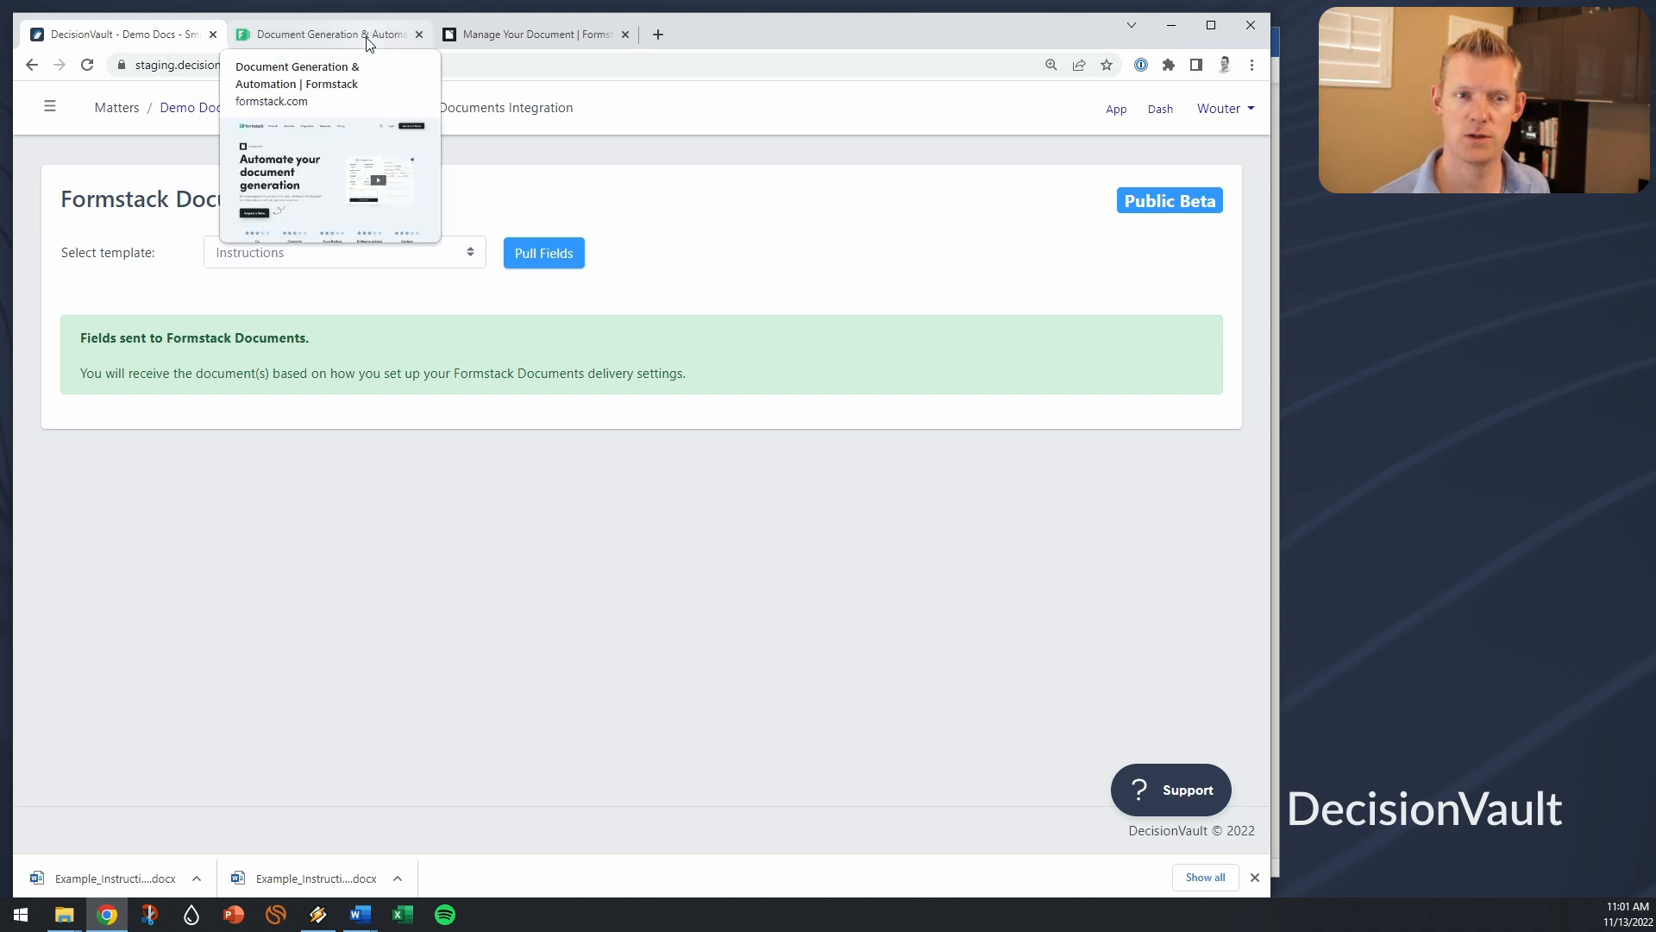
Step: Return to the Formstack Documents page managing the Instructions document
left_click(333, 43)
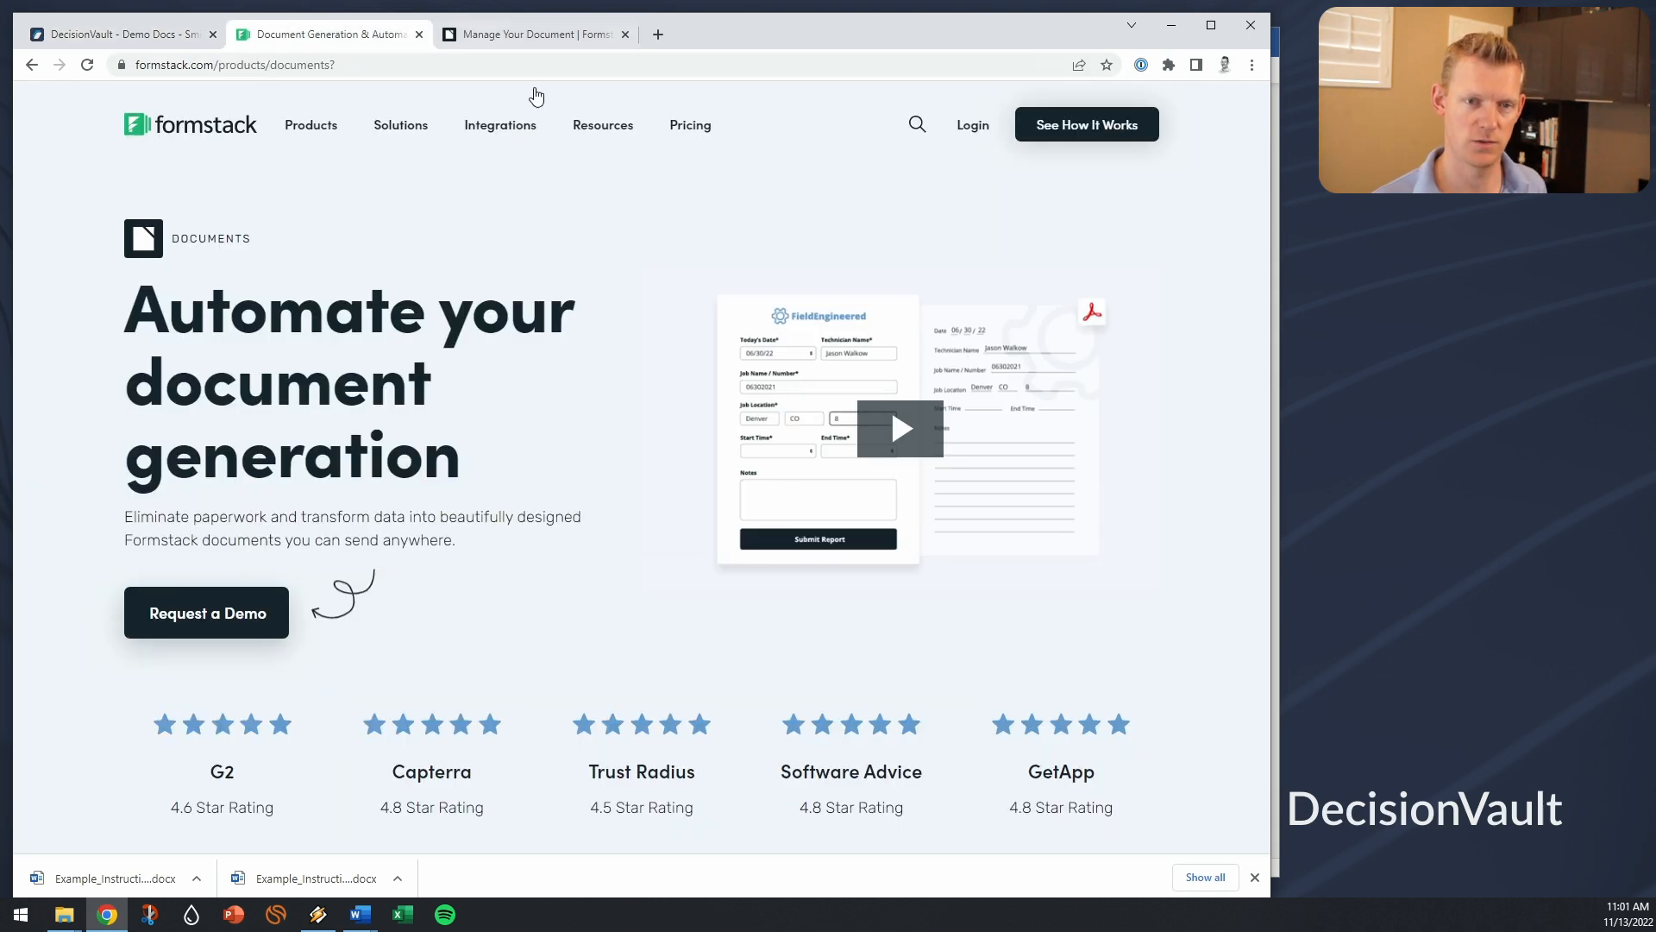
left_click(526, 39)
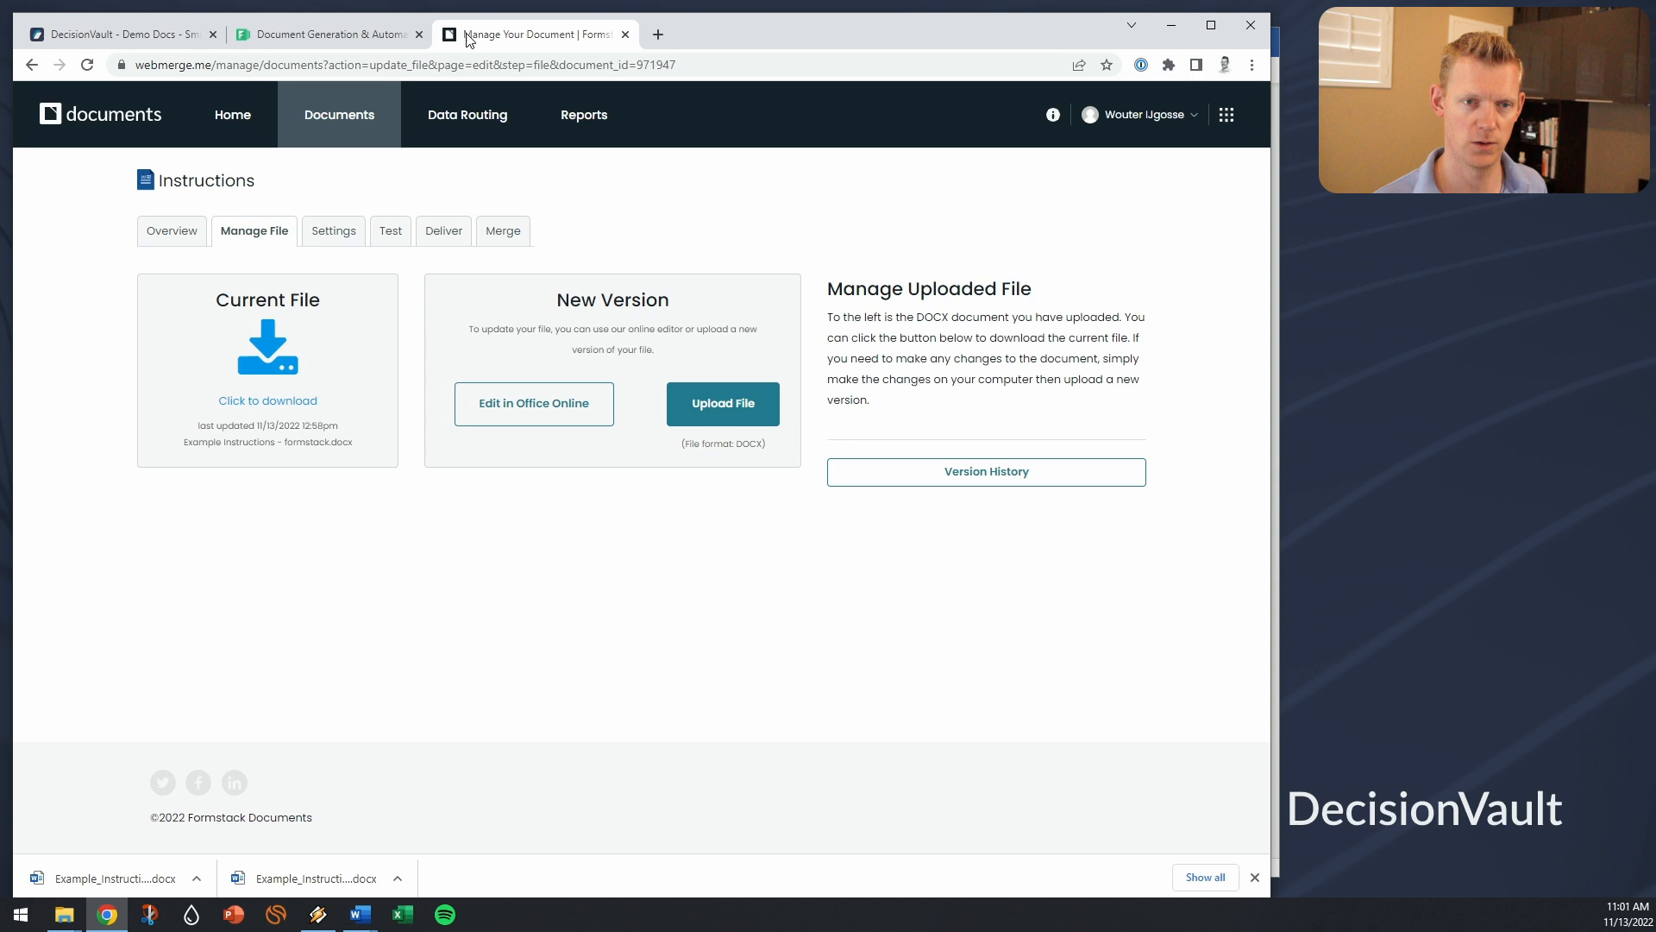
Step: Review the Instructions document's delivery settings and browse the available new delivery integrations
left_click(427, 239)
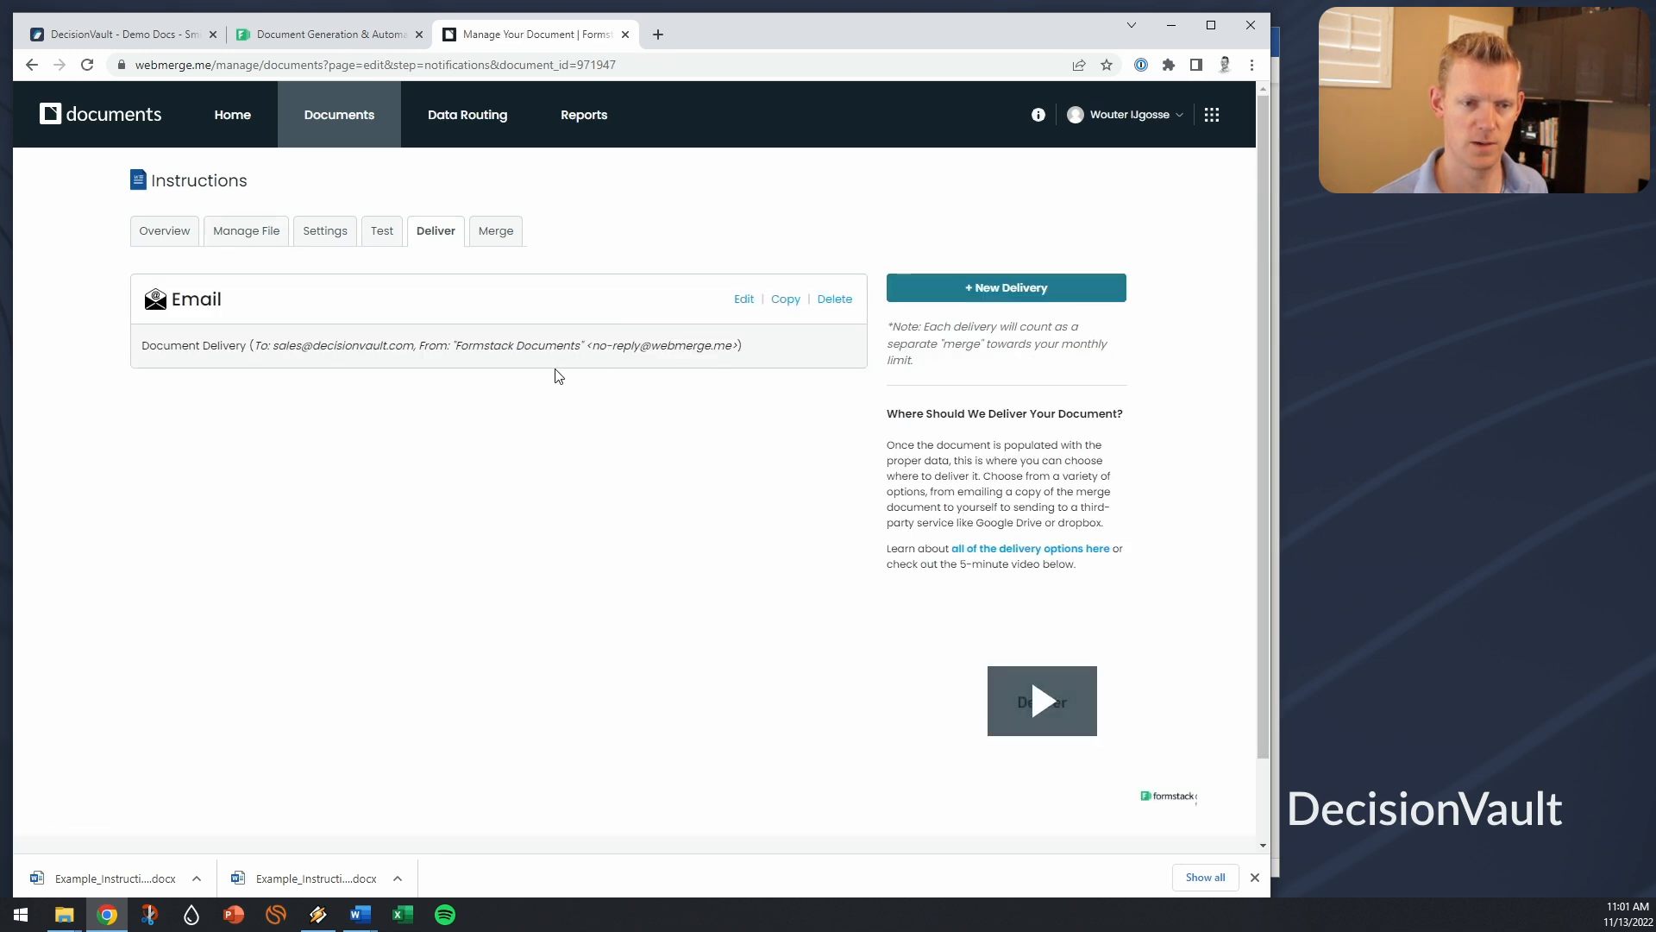
scroll(558, 374, "down", 1)
scroll(558, 377, "up", 1)
left_click(999, 297)
scroll(947, 399, "down", 2)
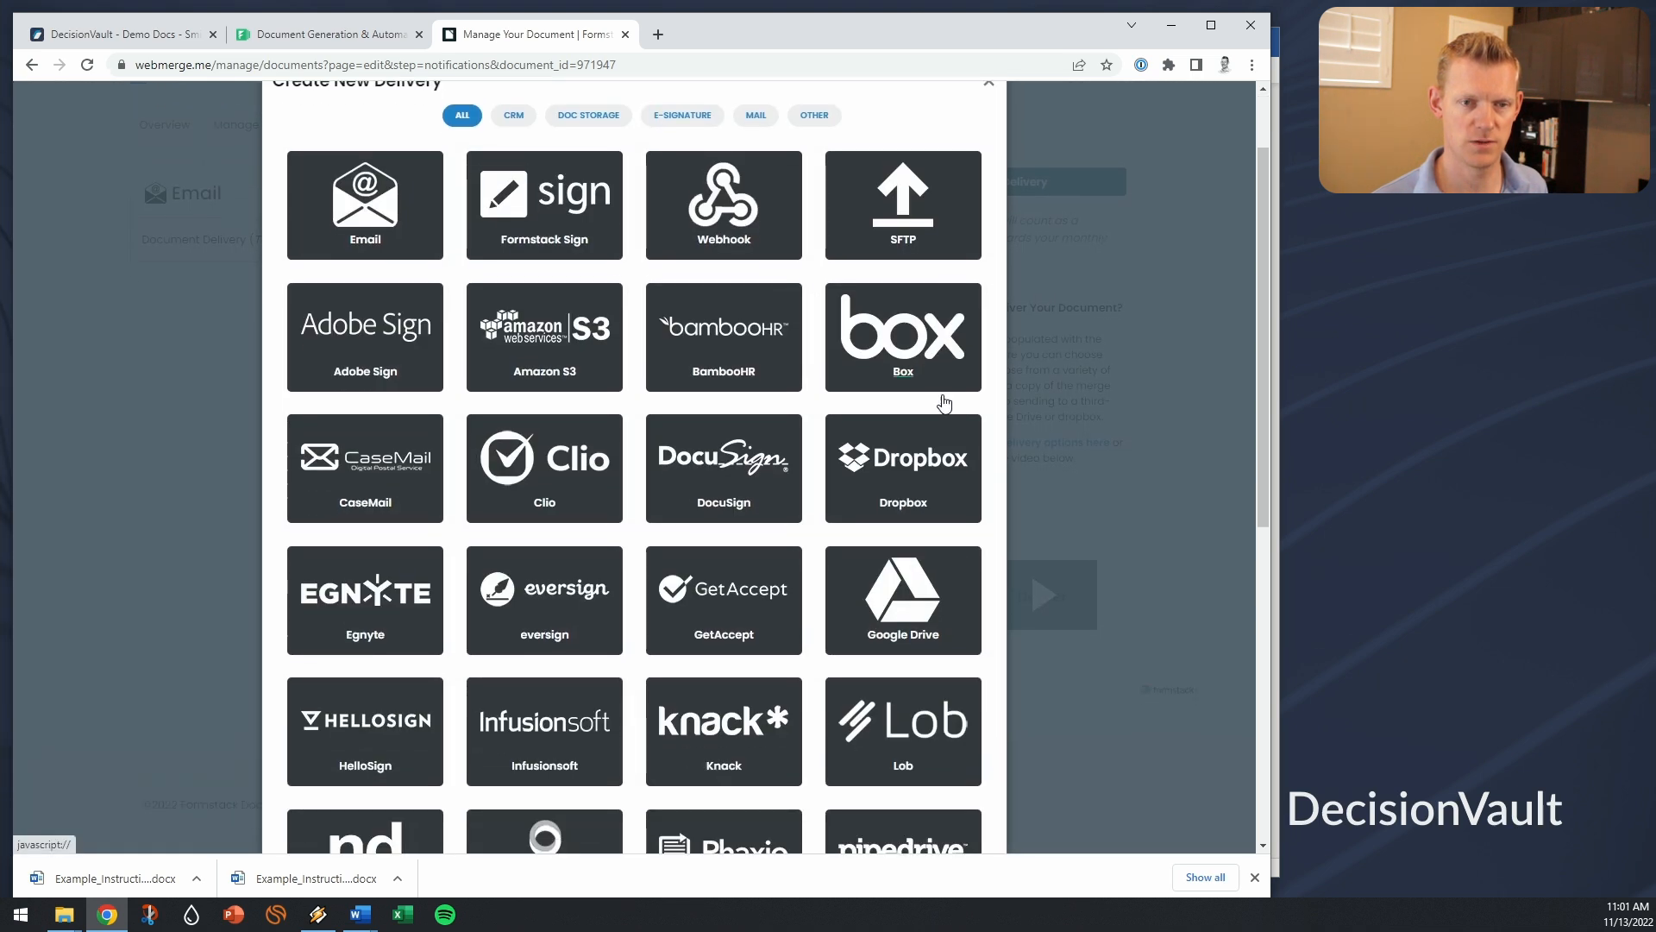
scroll(945, 399, "down", 6)
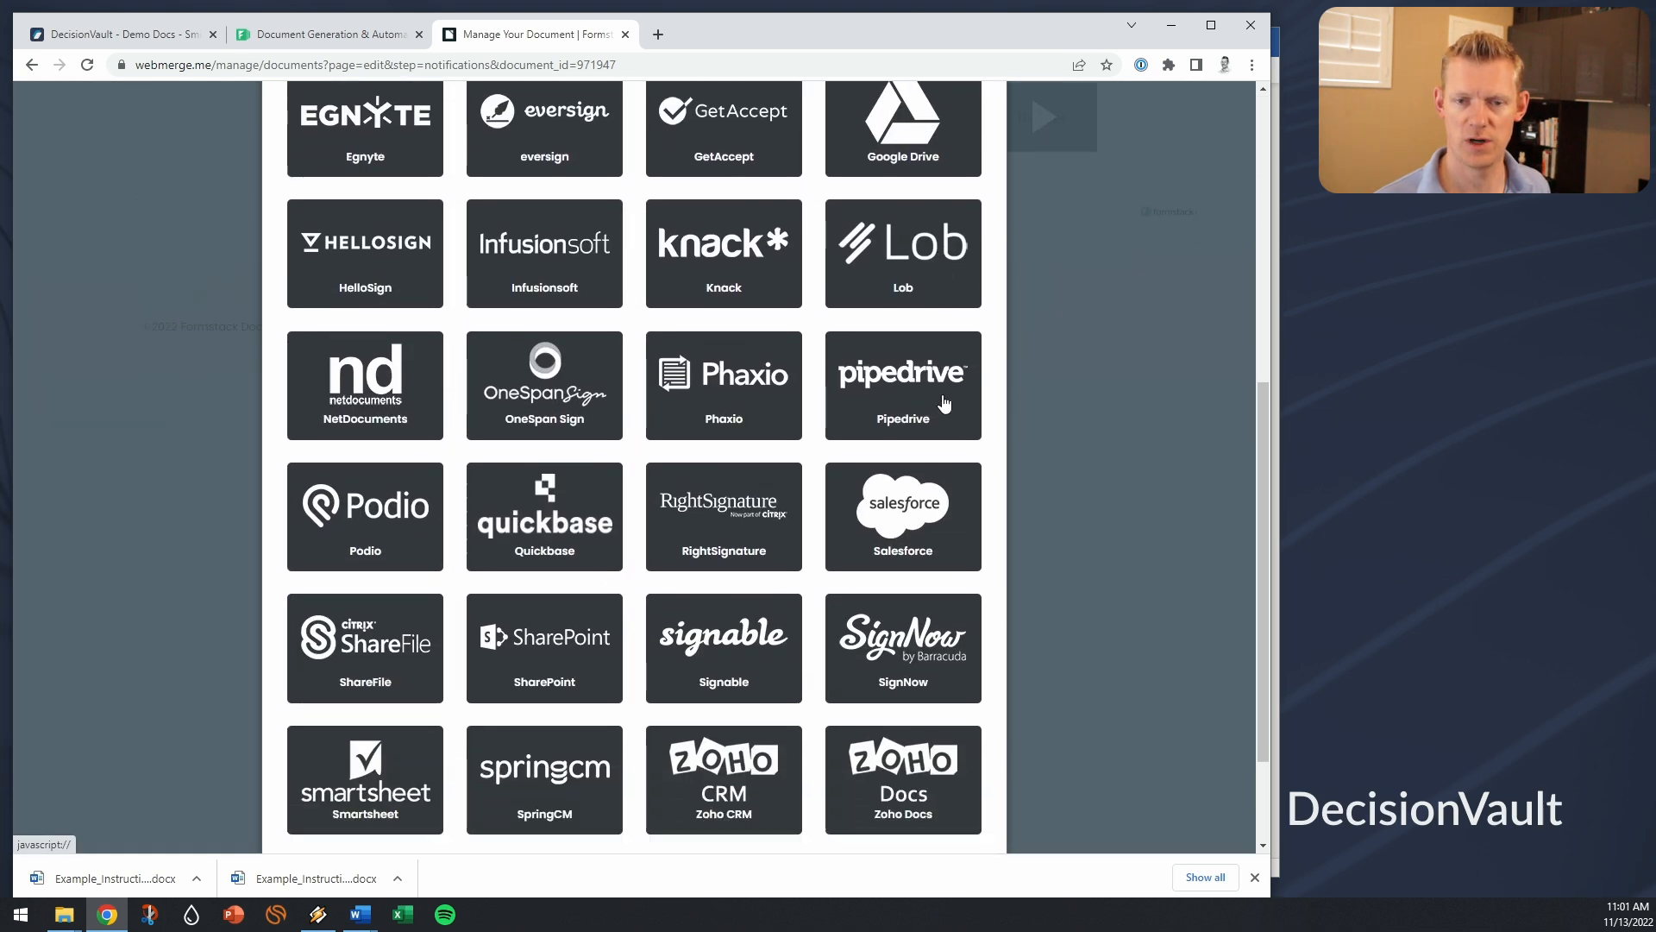
scroll(946, 406, "up", 8)
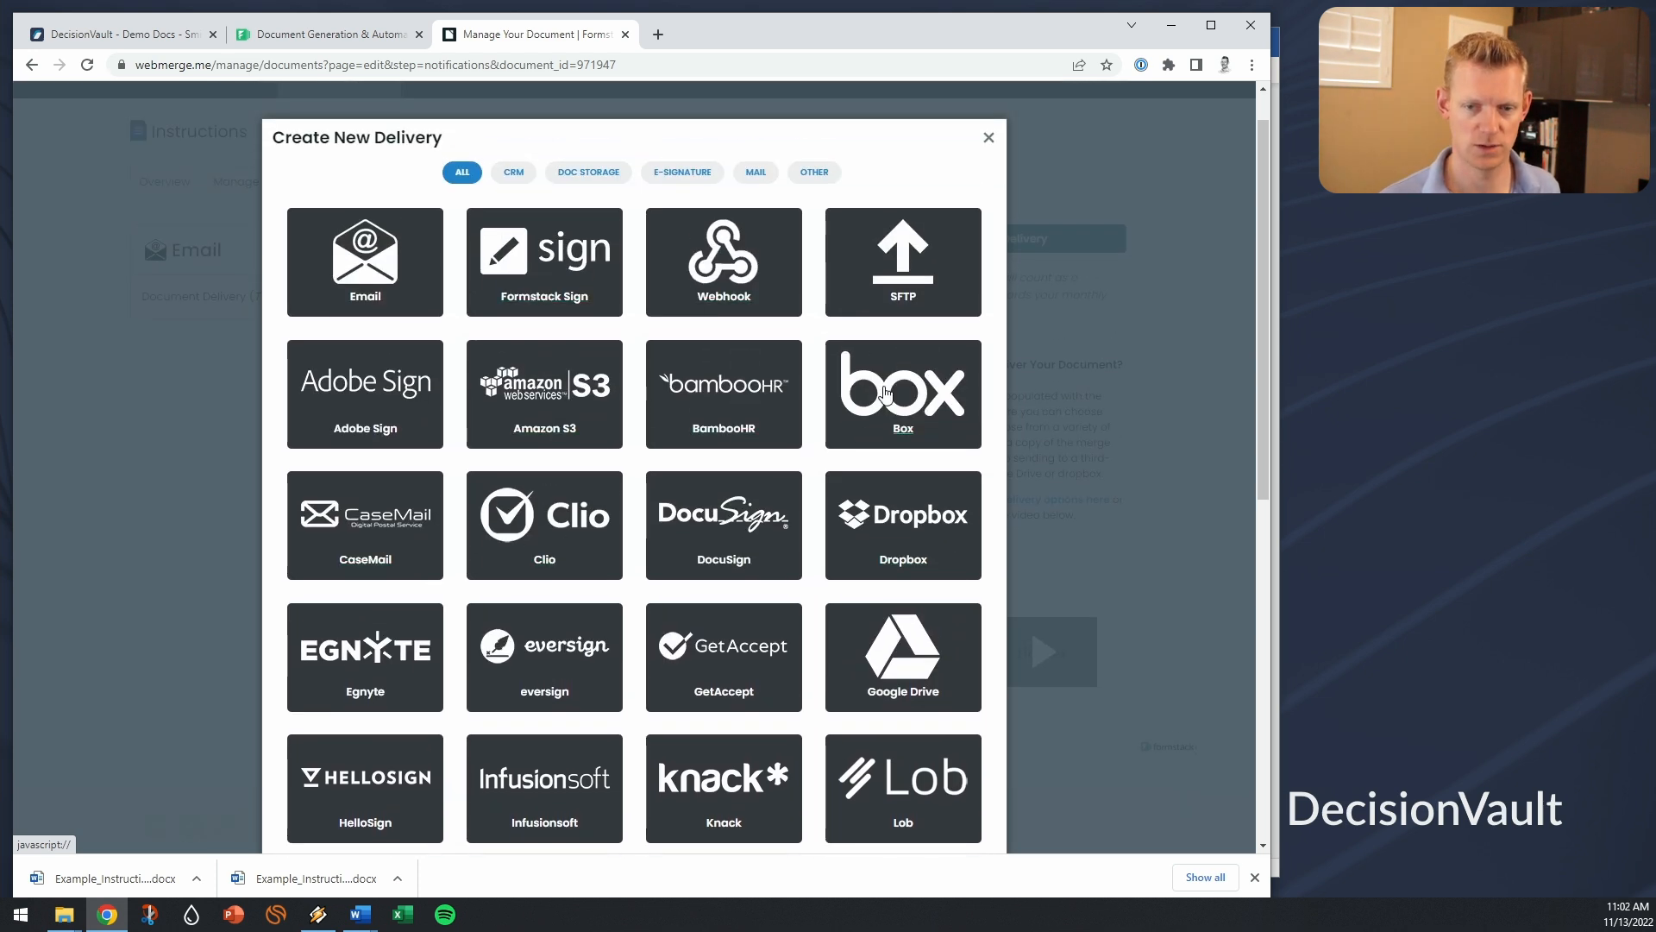
scroll(879, 388, "down", 2)
scroll(884, 393, "down", 5)
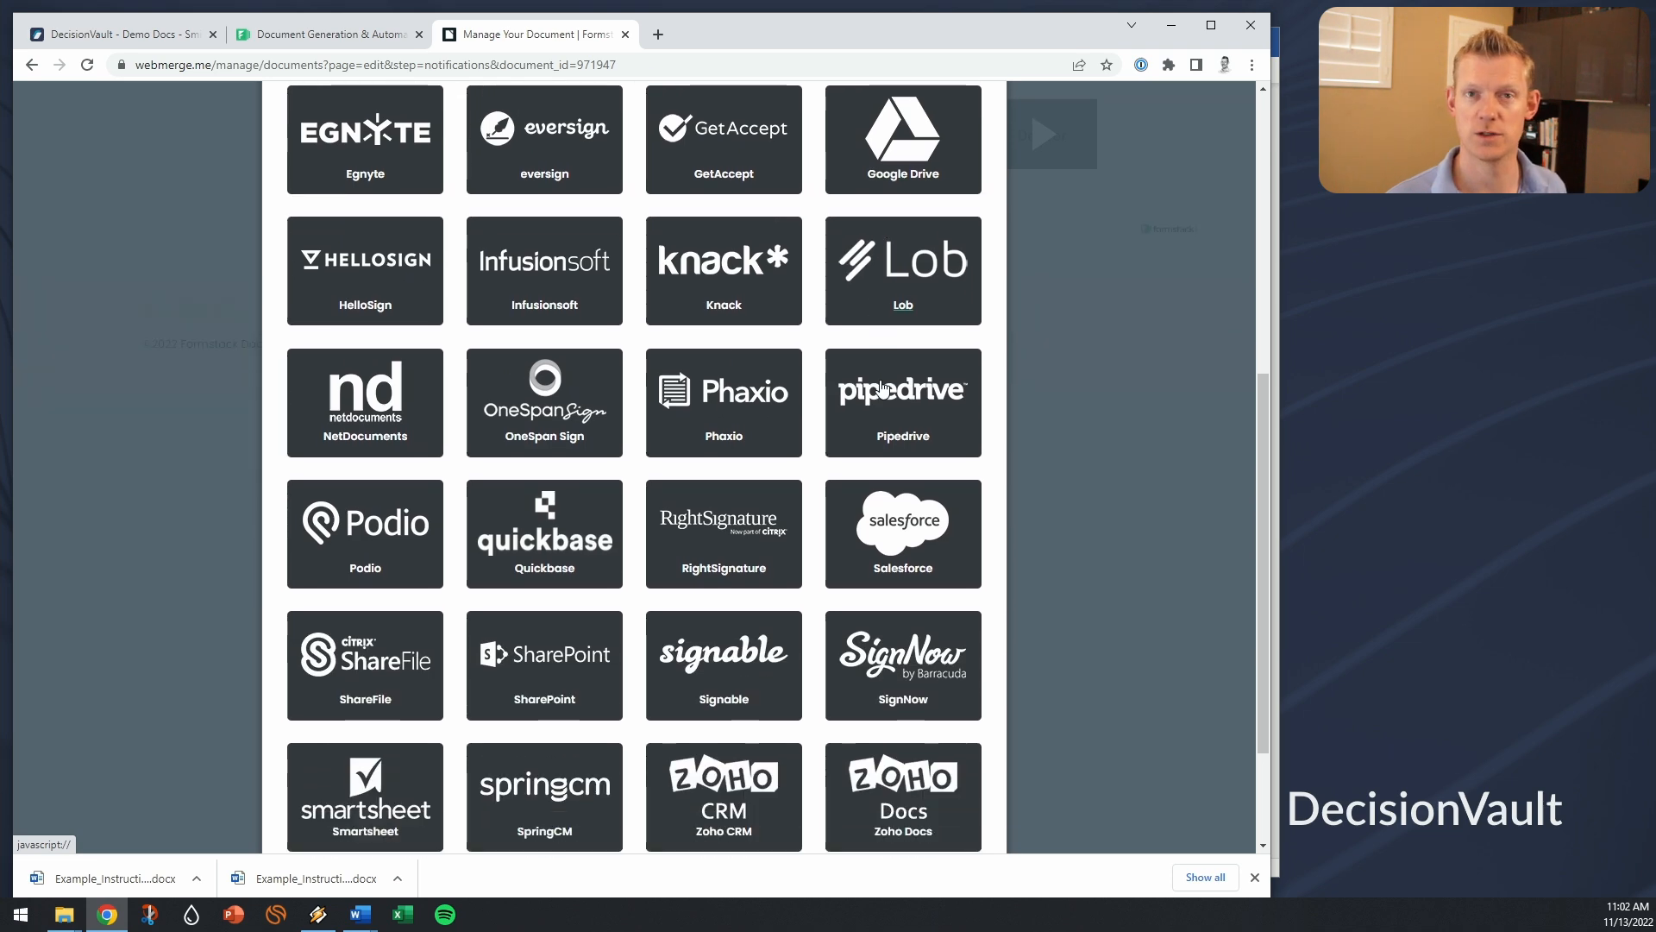
scroll(882, 388, "up", 7)
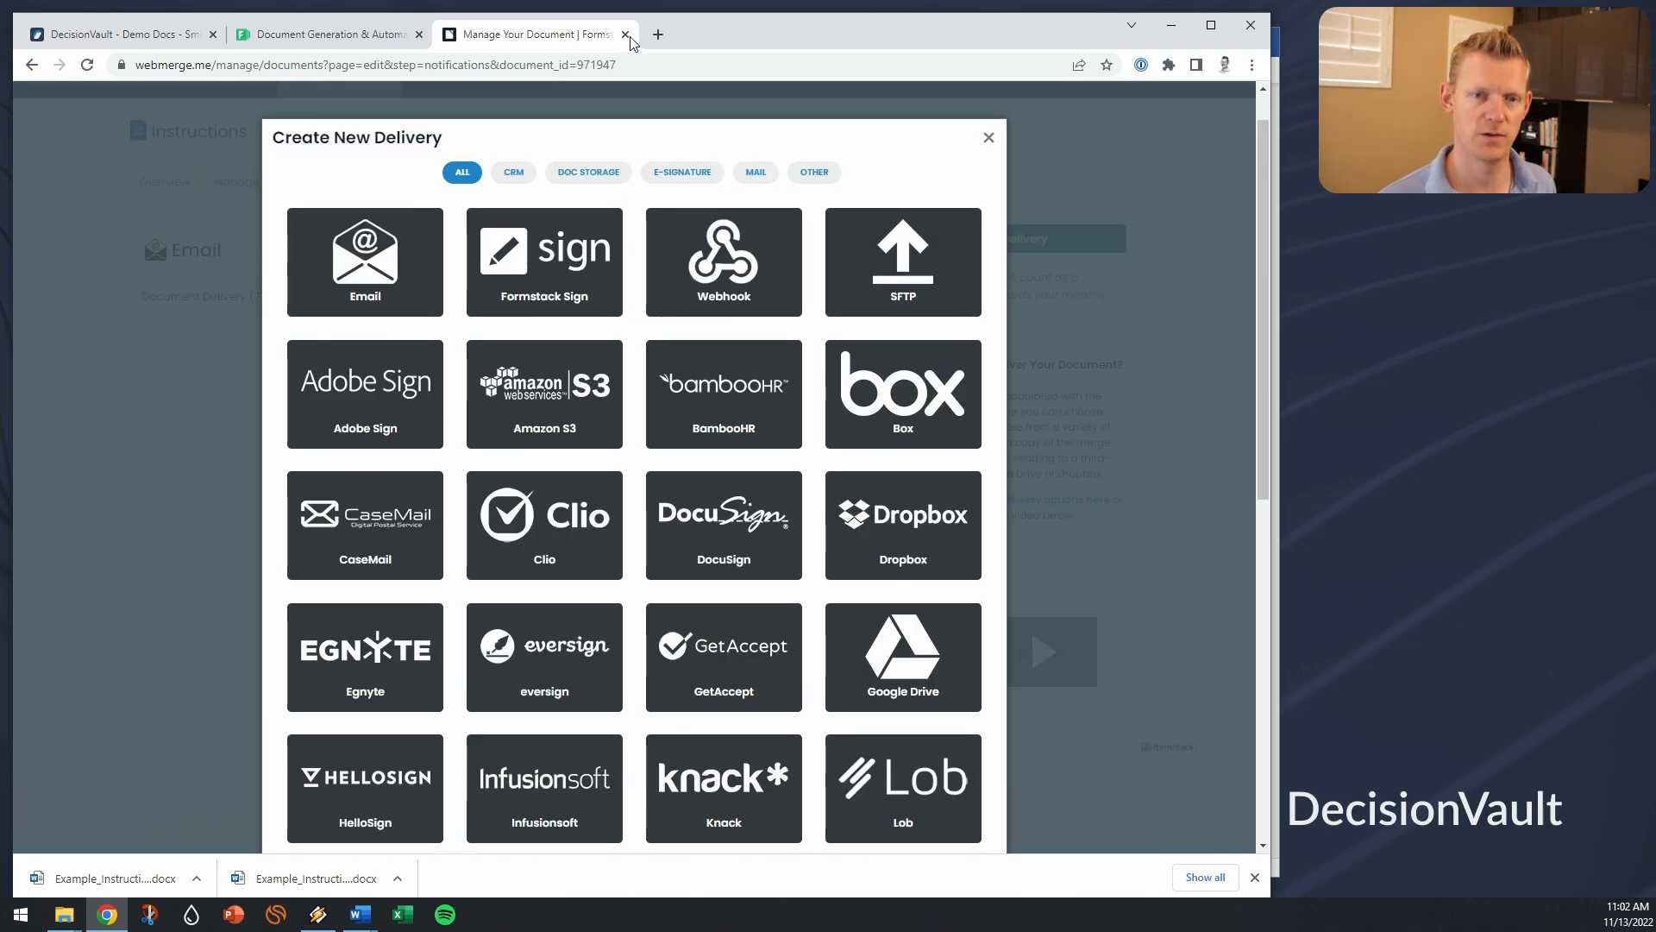
Step: Go back to the Demo Docs - Smith matter and expand the Short-term Guardian role
left_click(173, 37)
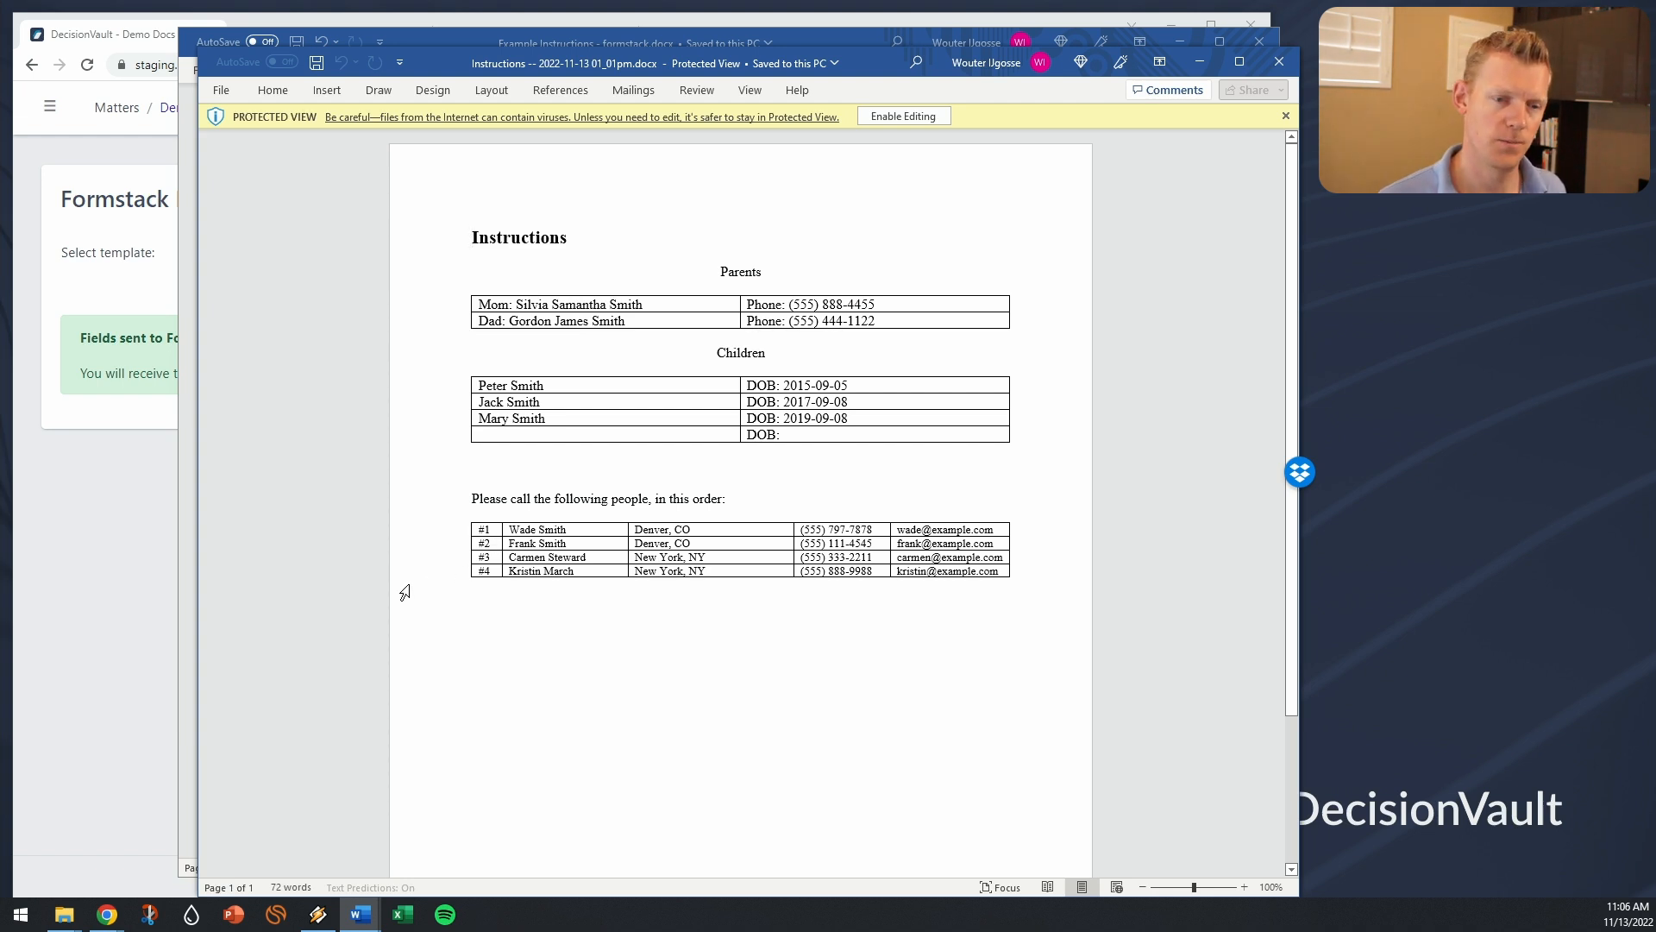
left_click(131, 597)
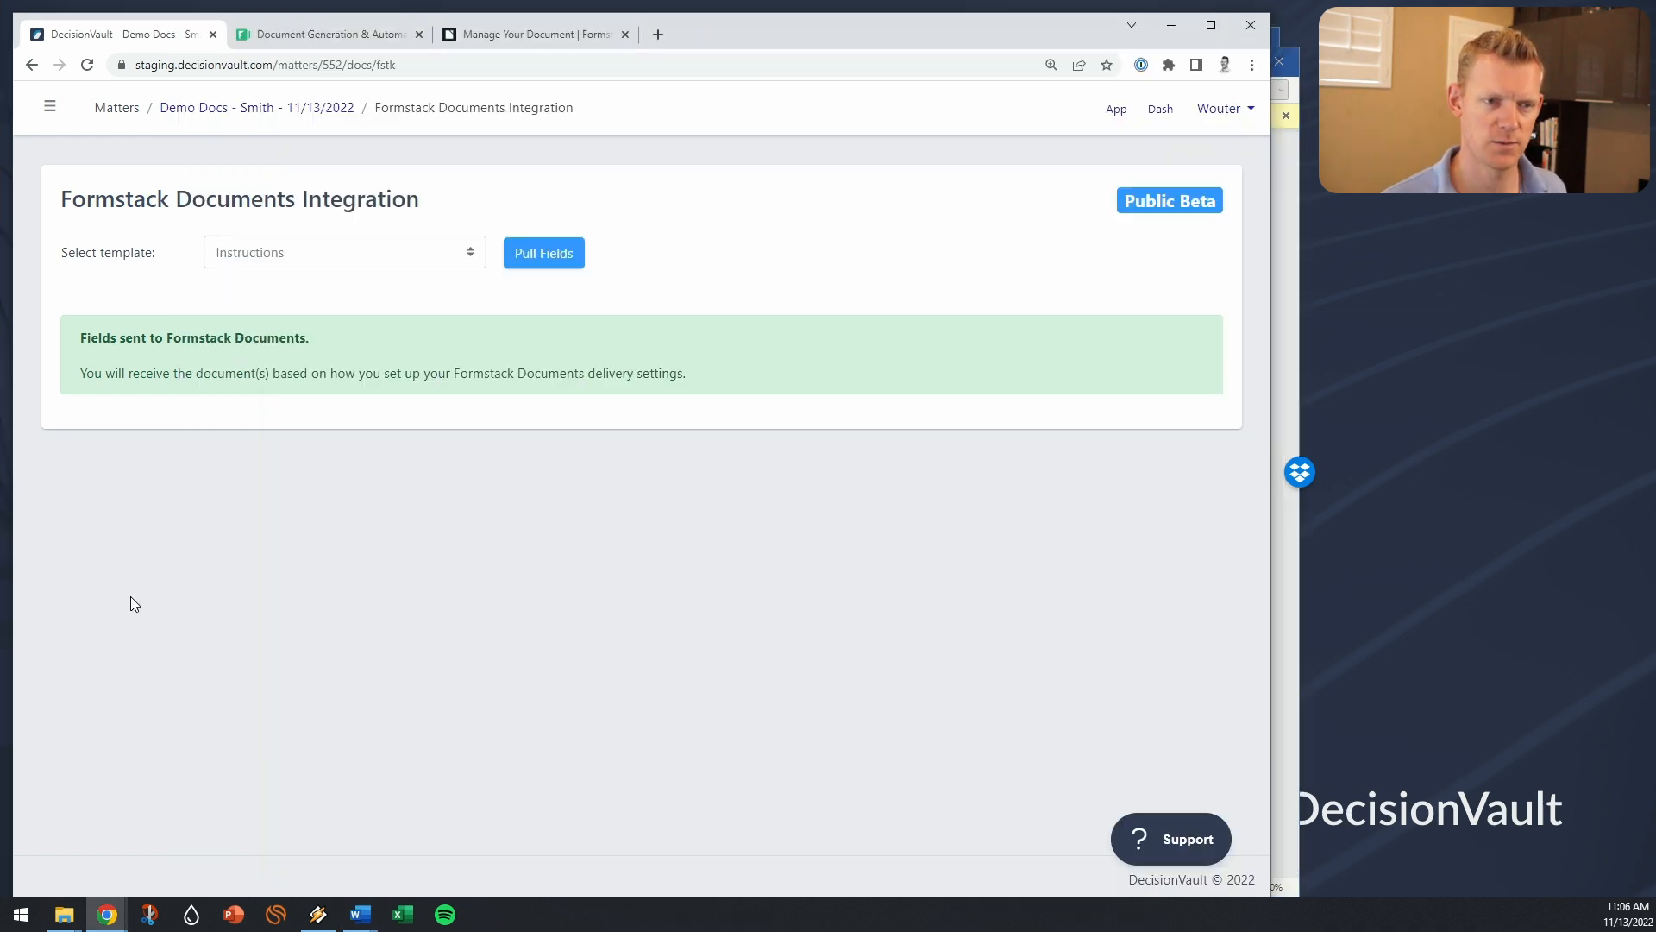
left_click(283, 109)
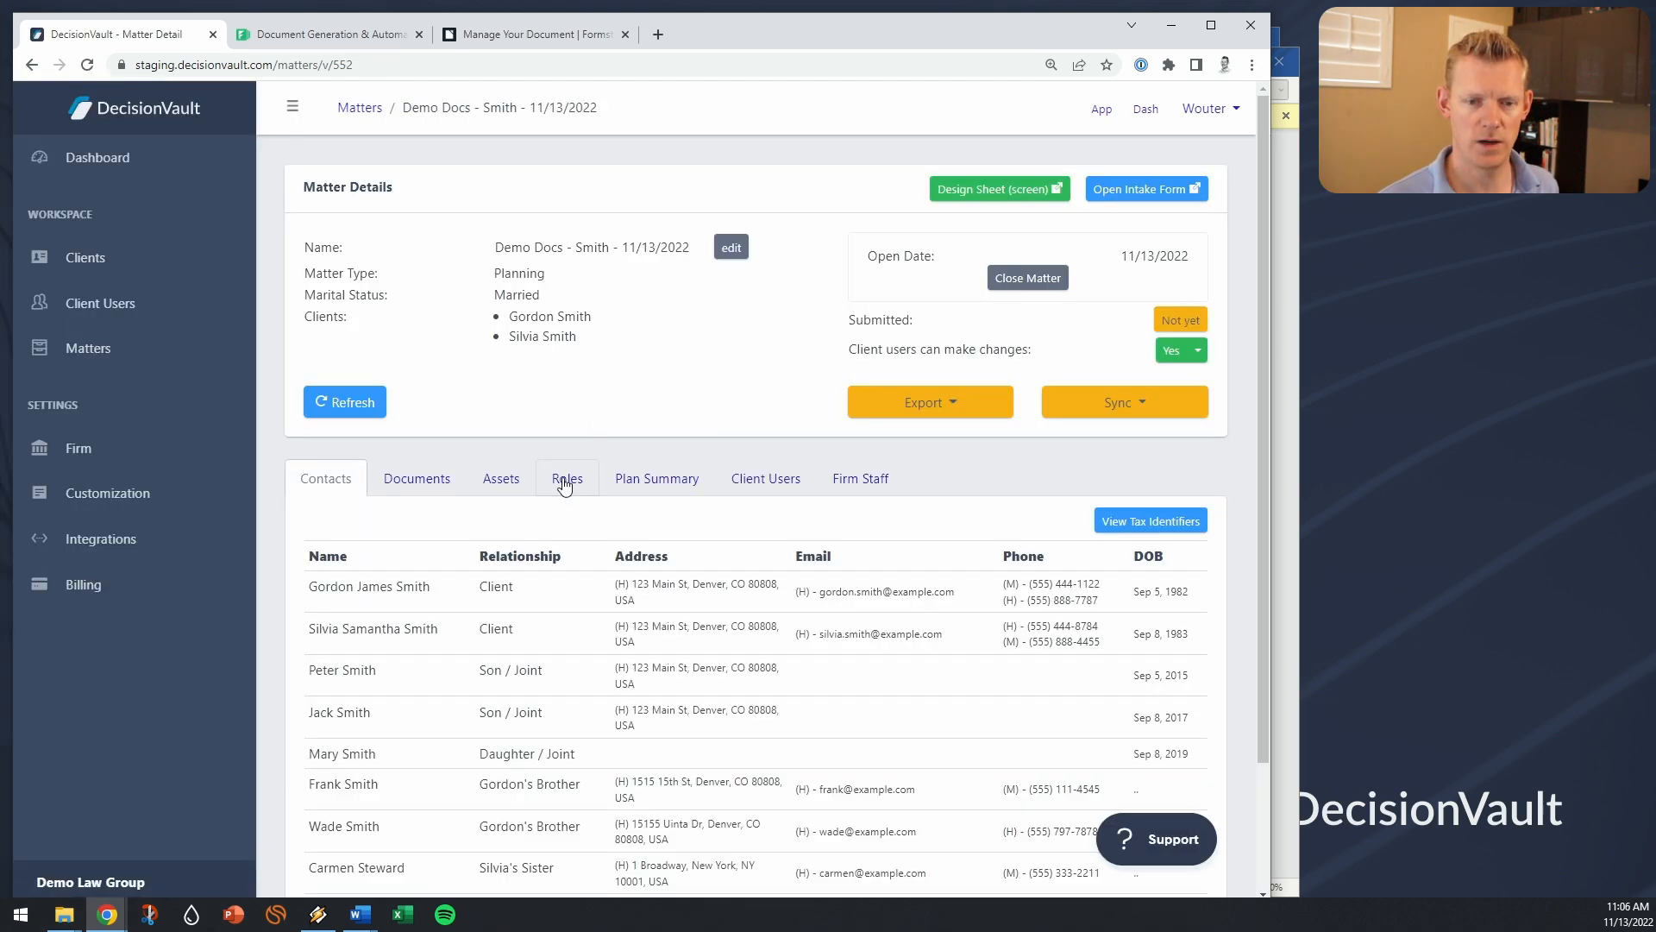
left_click(566, 477)
scroll(724, 552, "down", 2)
scroll(747, 564, "down", 1)
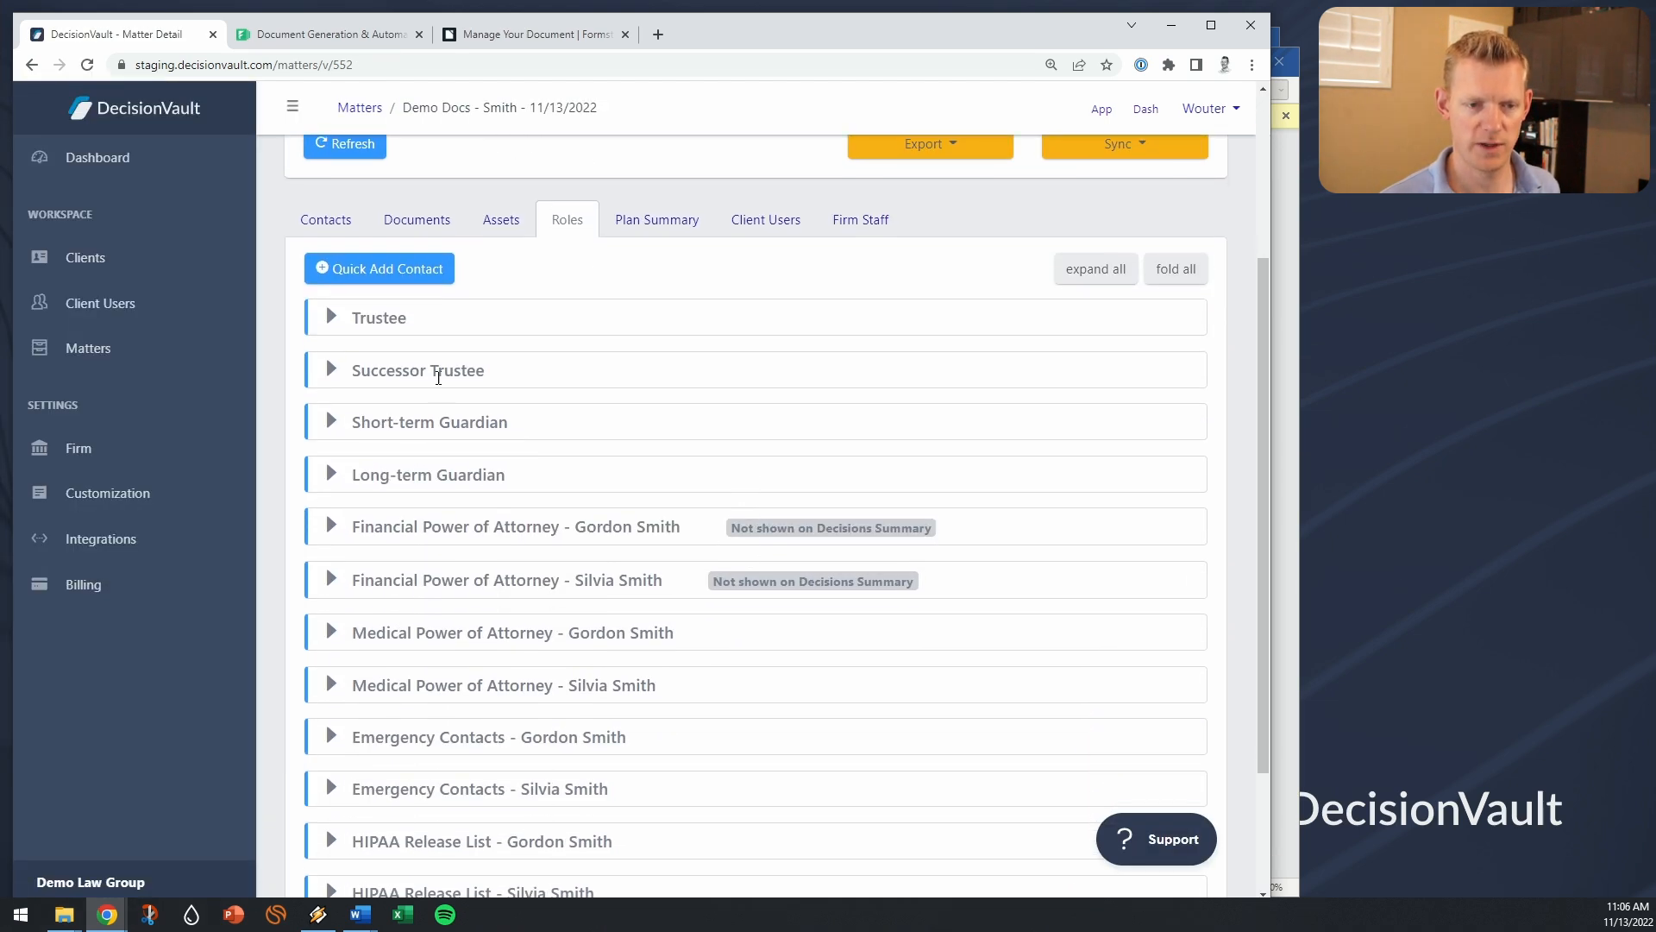
left_click(437, 424)
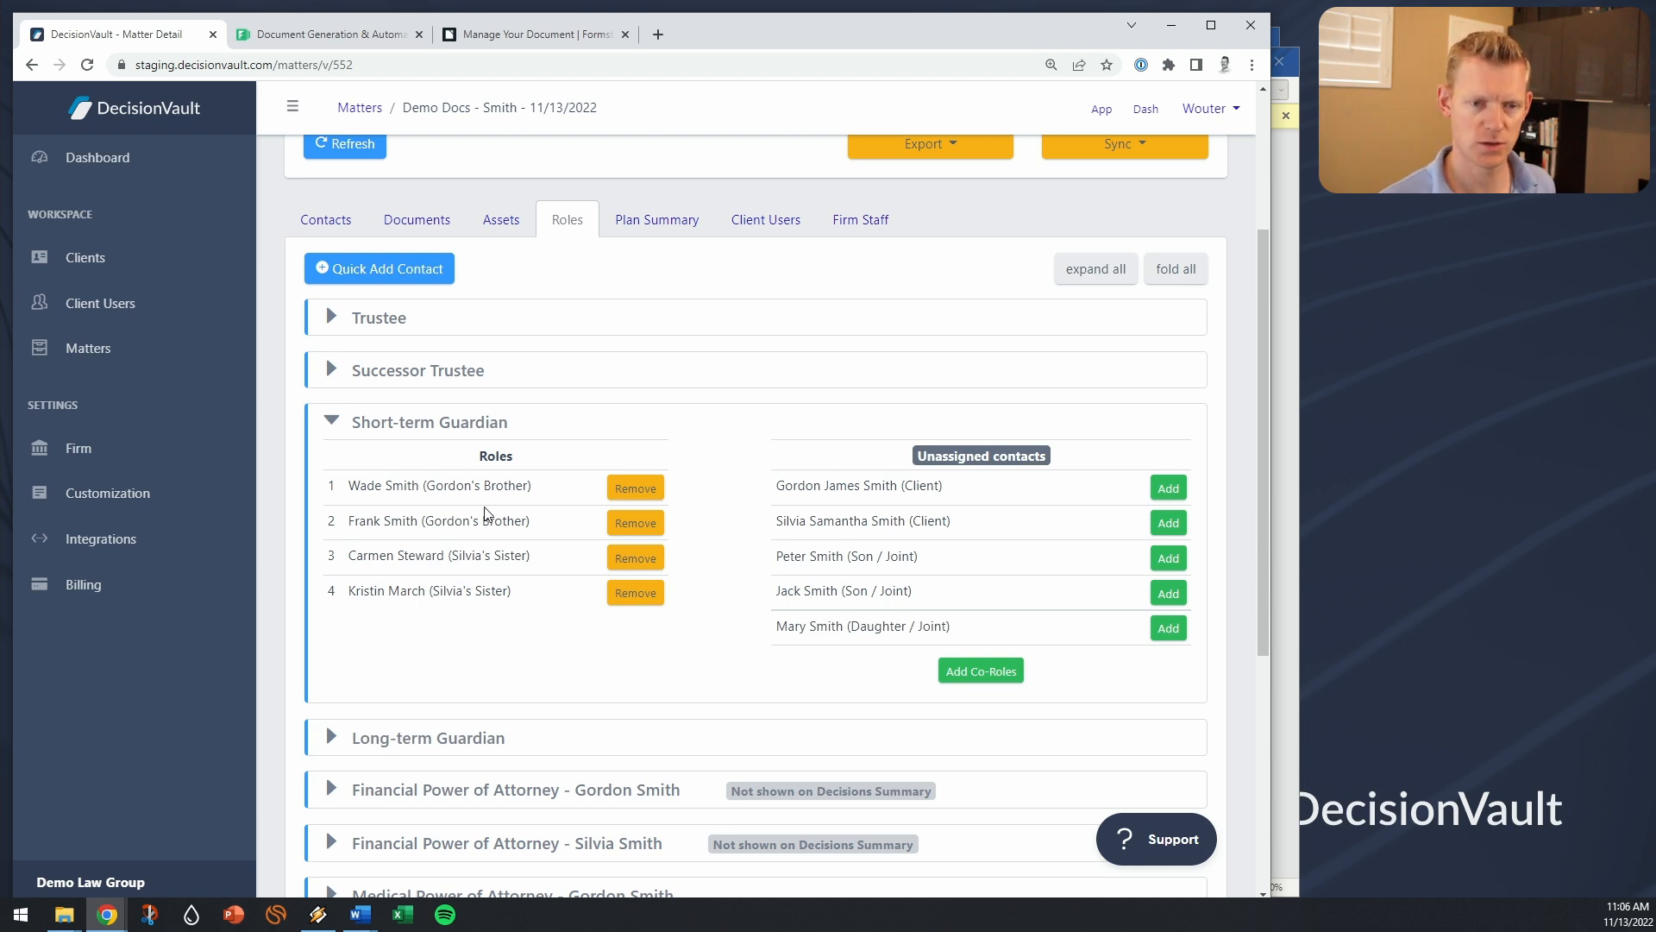
Step: Move the first two Short-term Guardians to the end of the order by removing and re-adding them
left_click(618, 490)
left_click(617, 490)
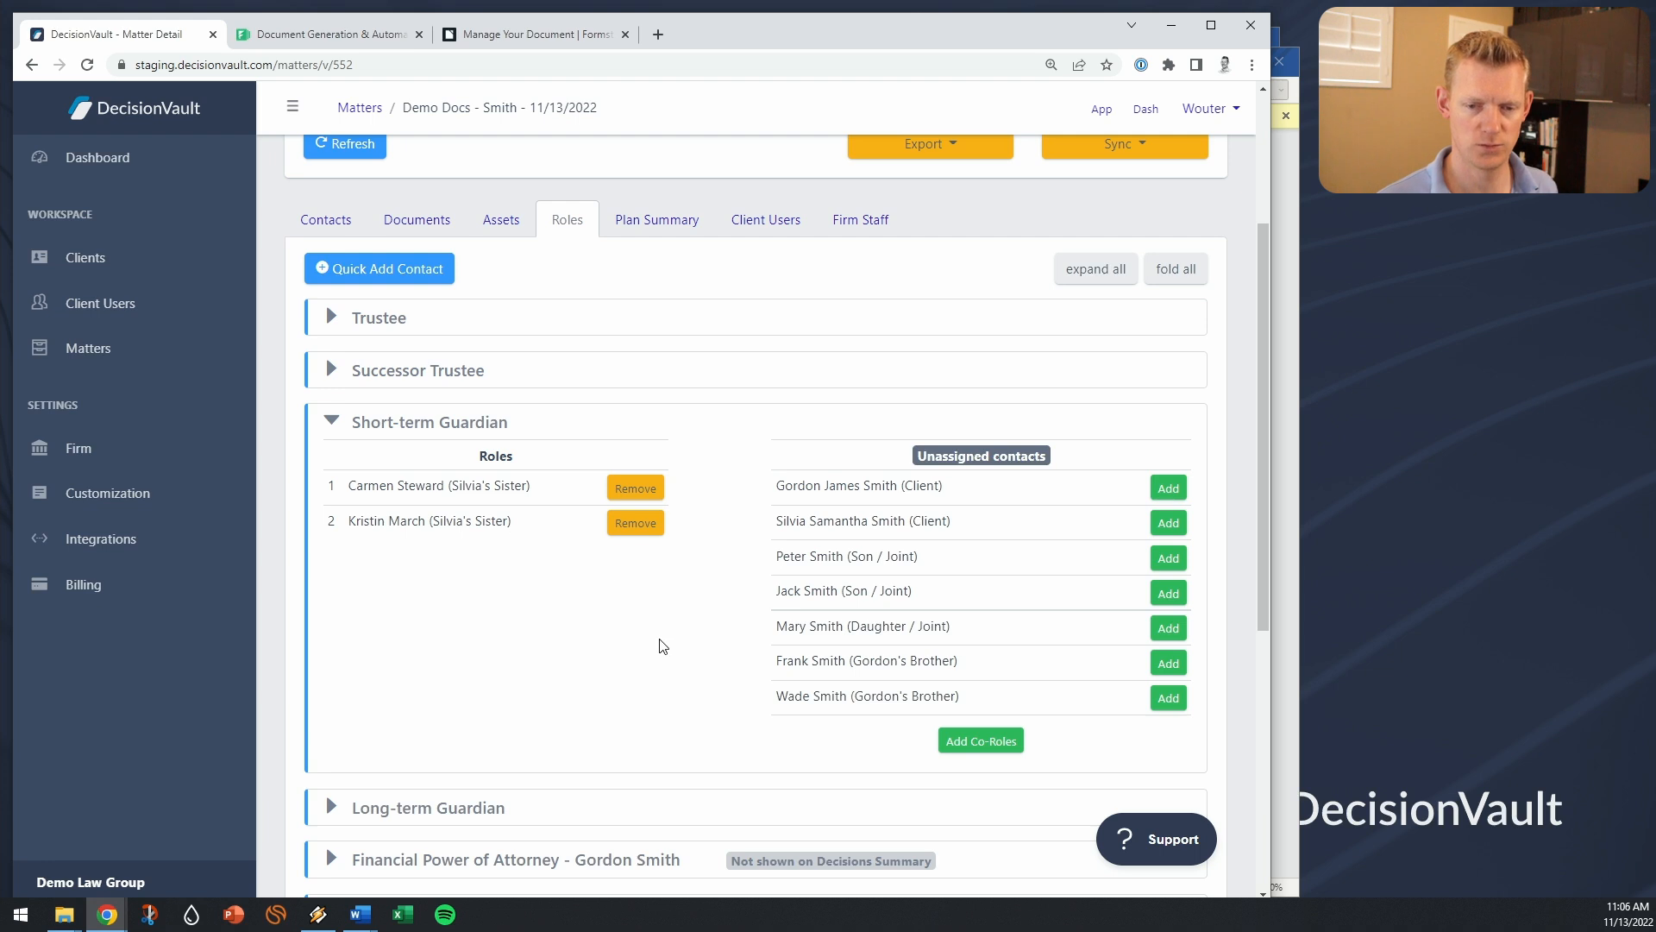
left_click(1168, 698)
left_click(1167, 663)
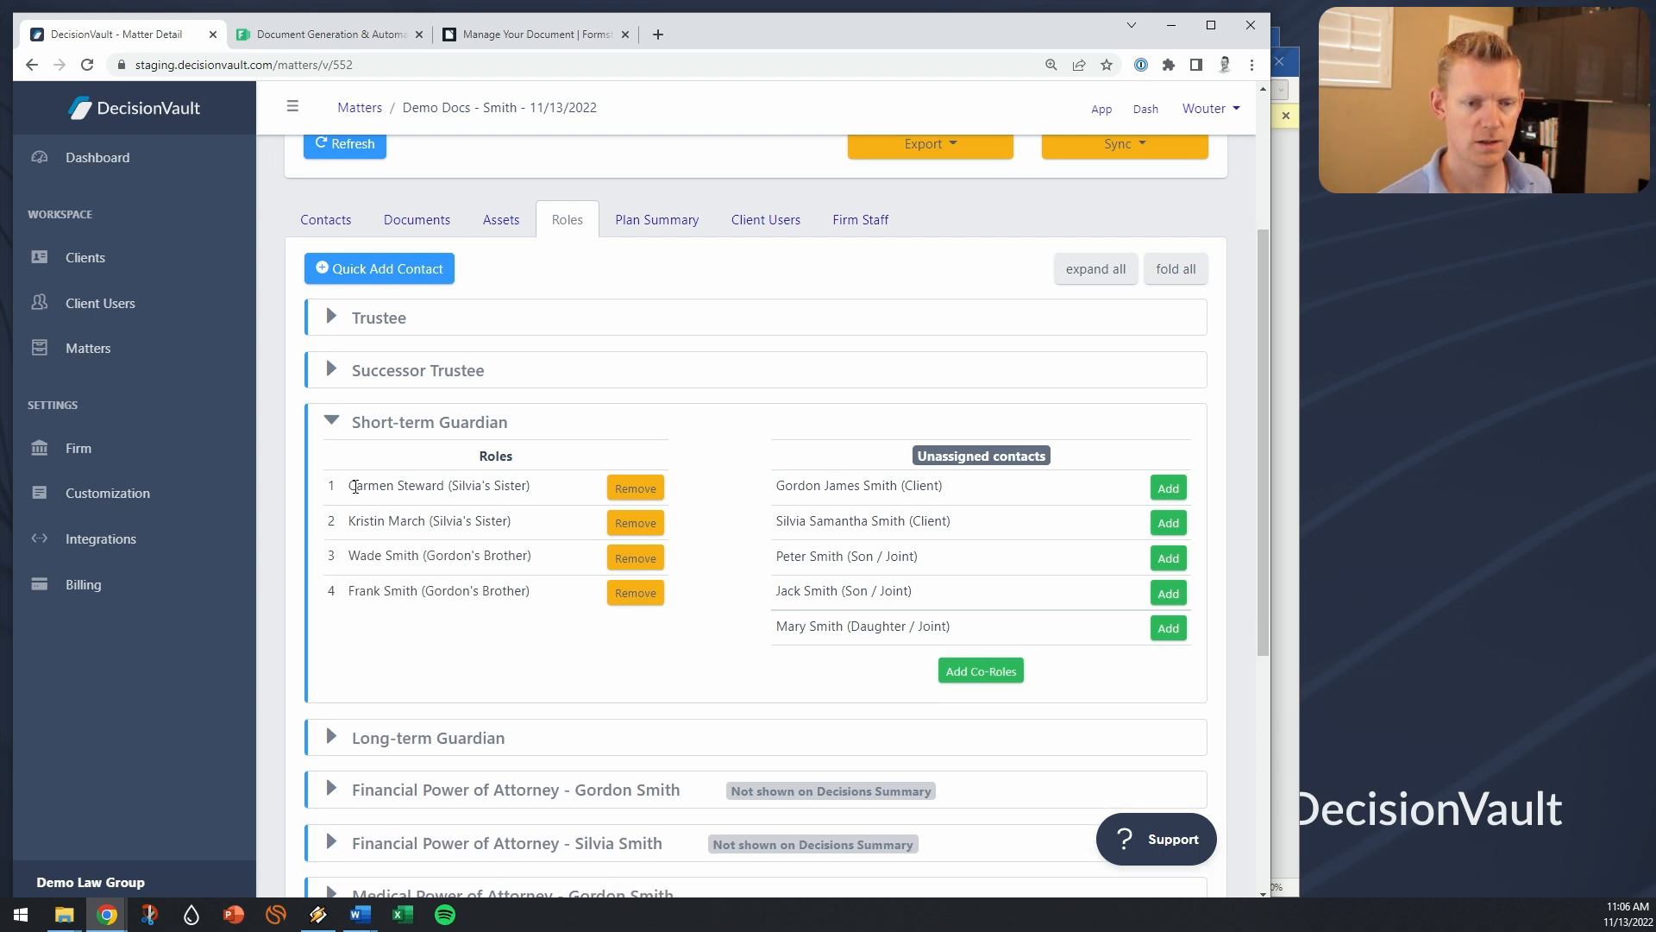
Step: Open the Formstack Documents integration from Sync and pull fields for the Instructions template
scroll(466, 625, "up", 2)
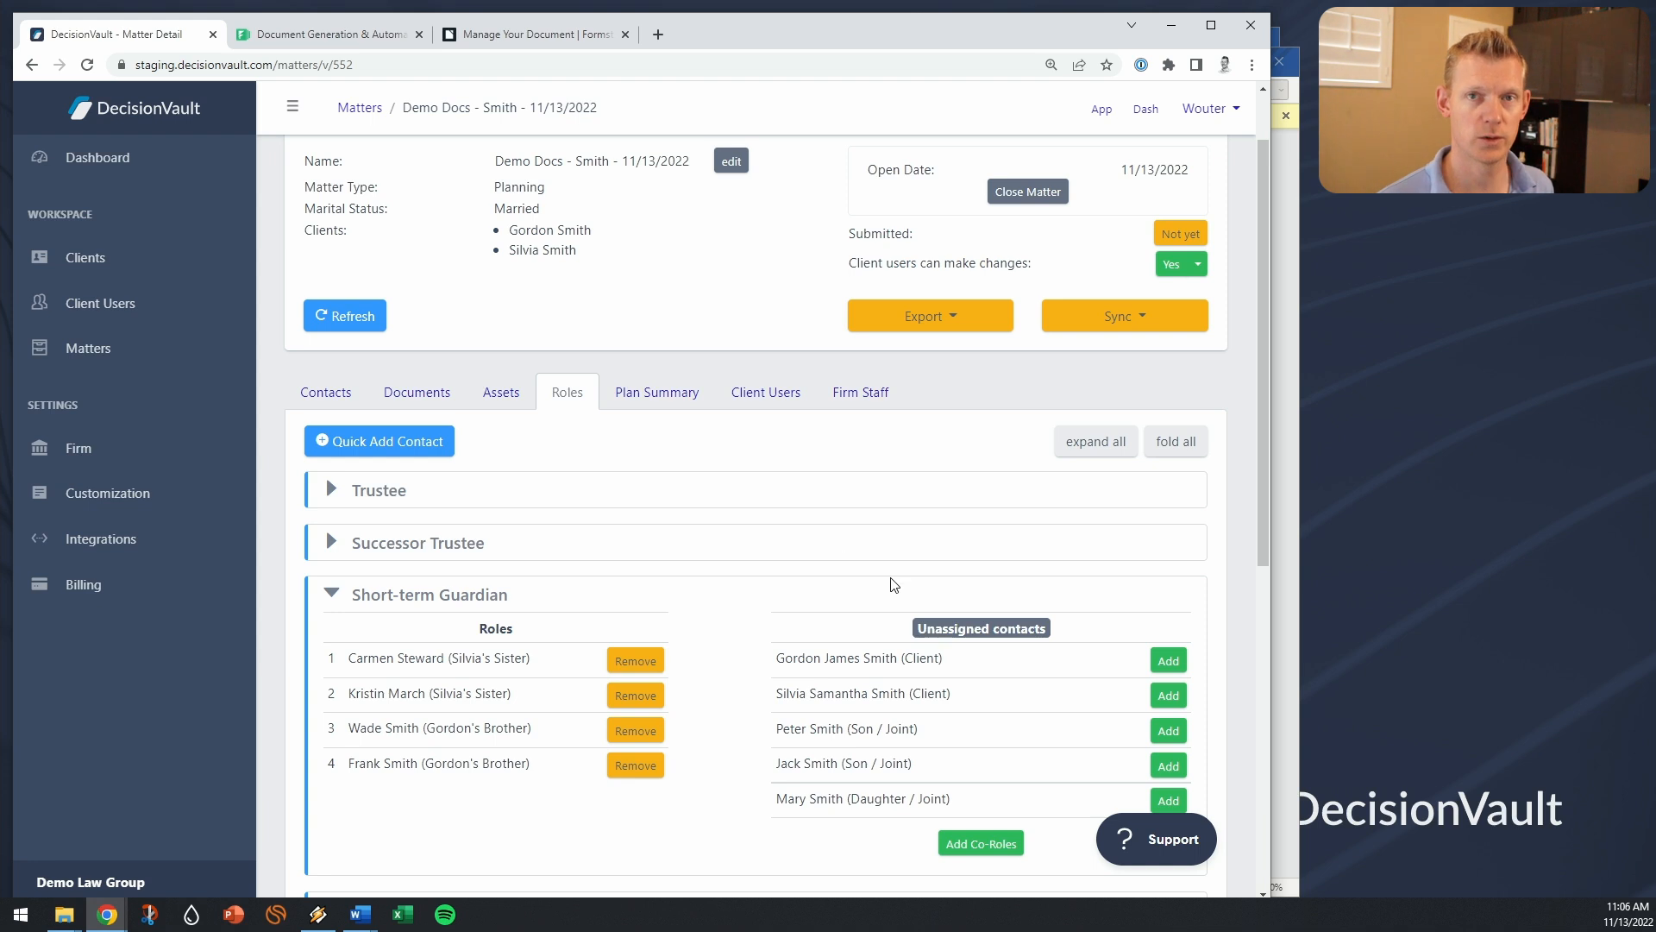
left_click(1141, 317)
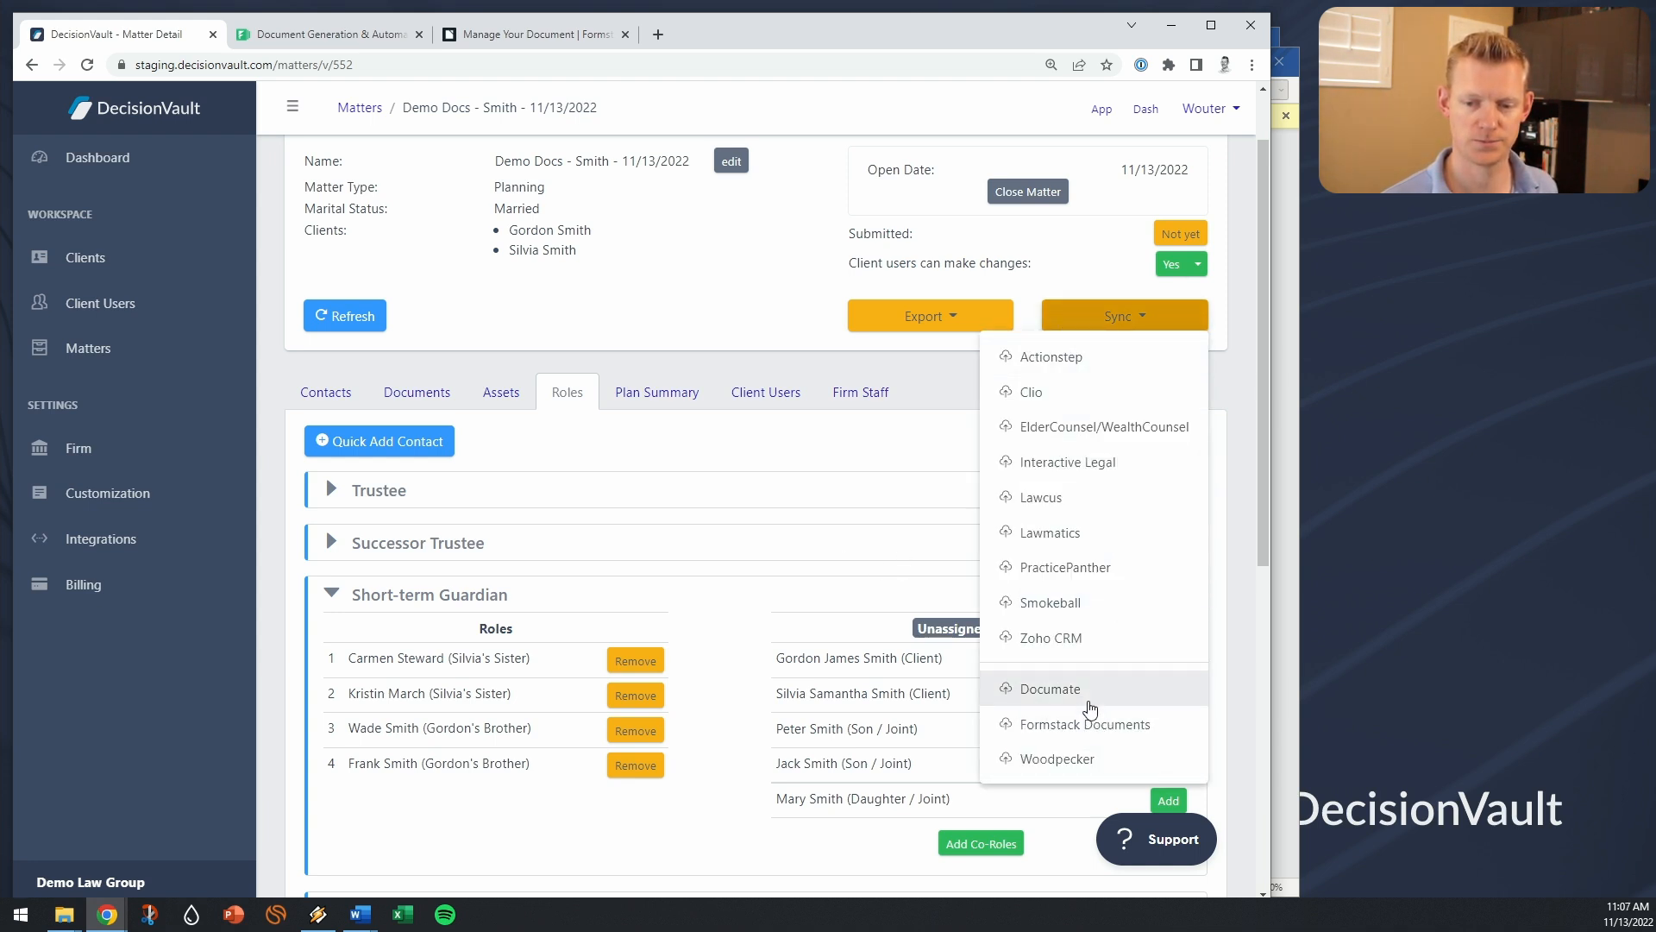
left_click(1104, 727)
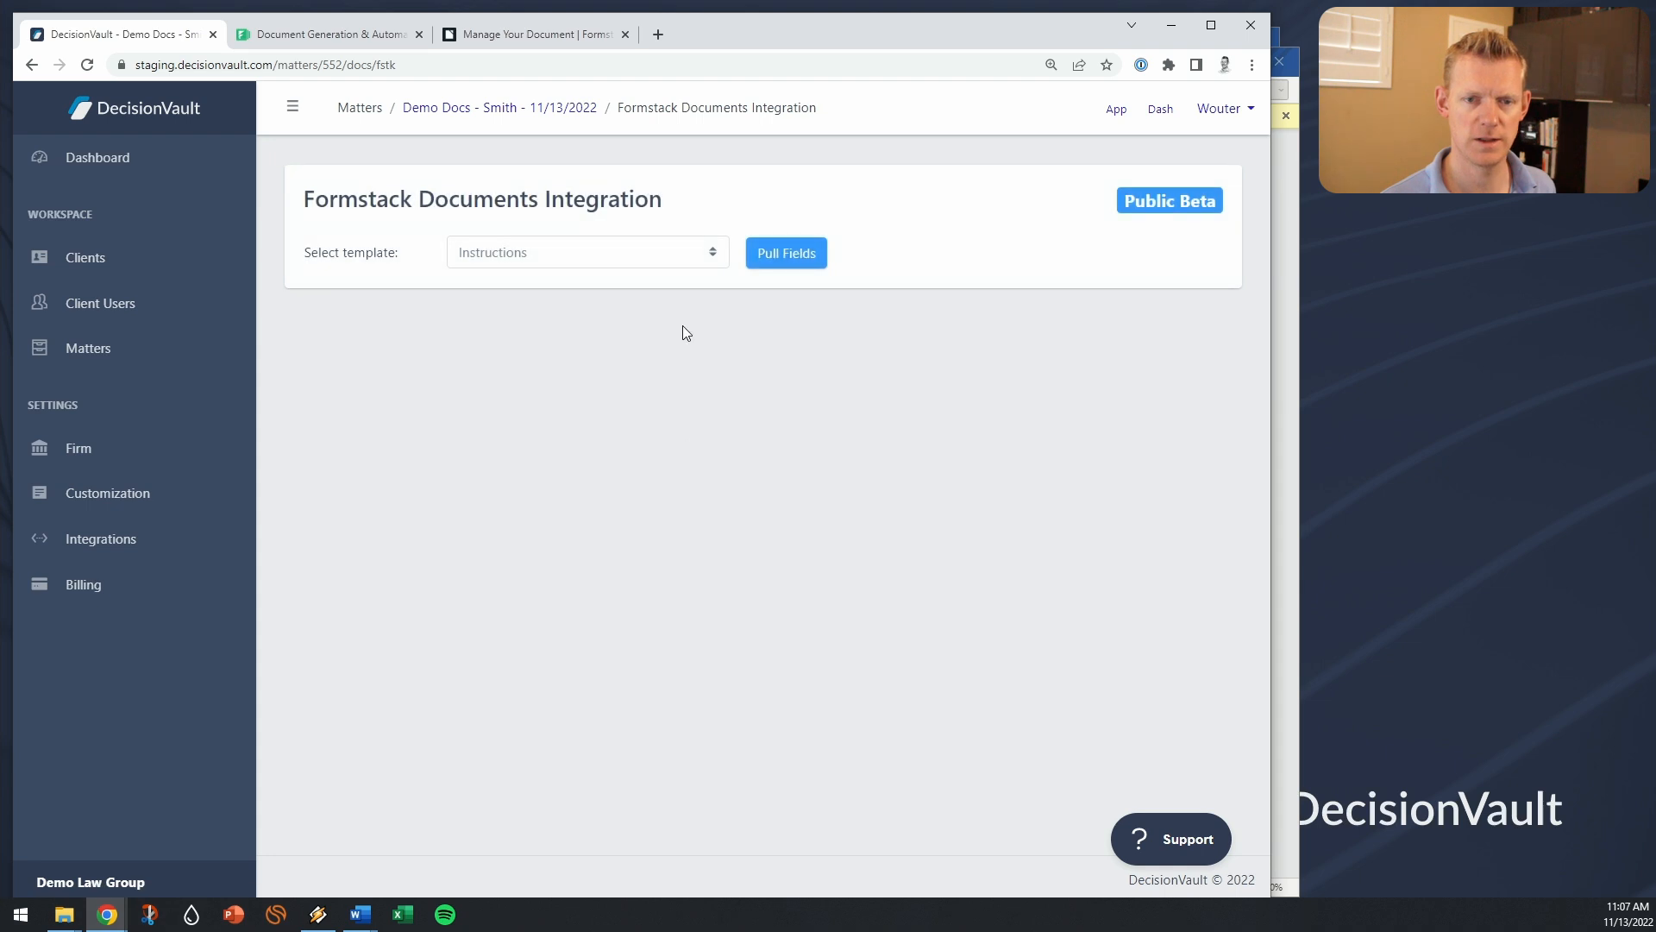
left_click(610, 258)
left_click(615, 257)
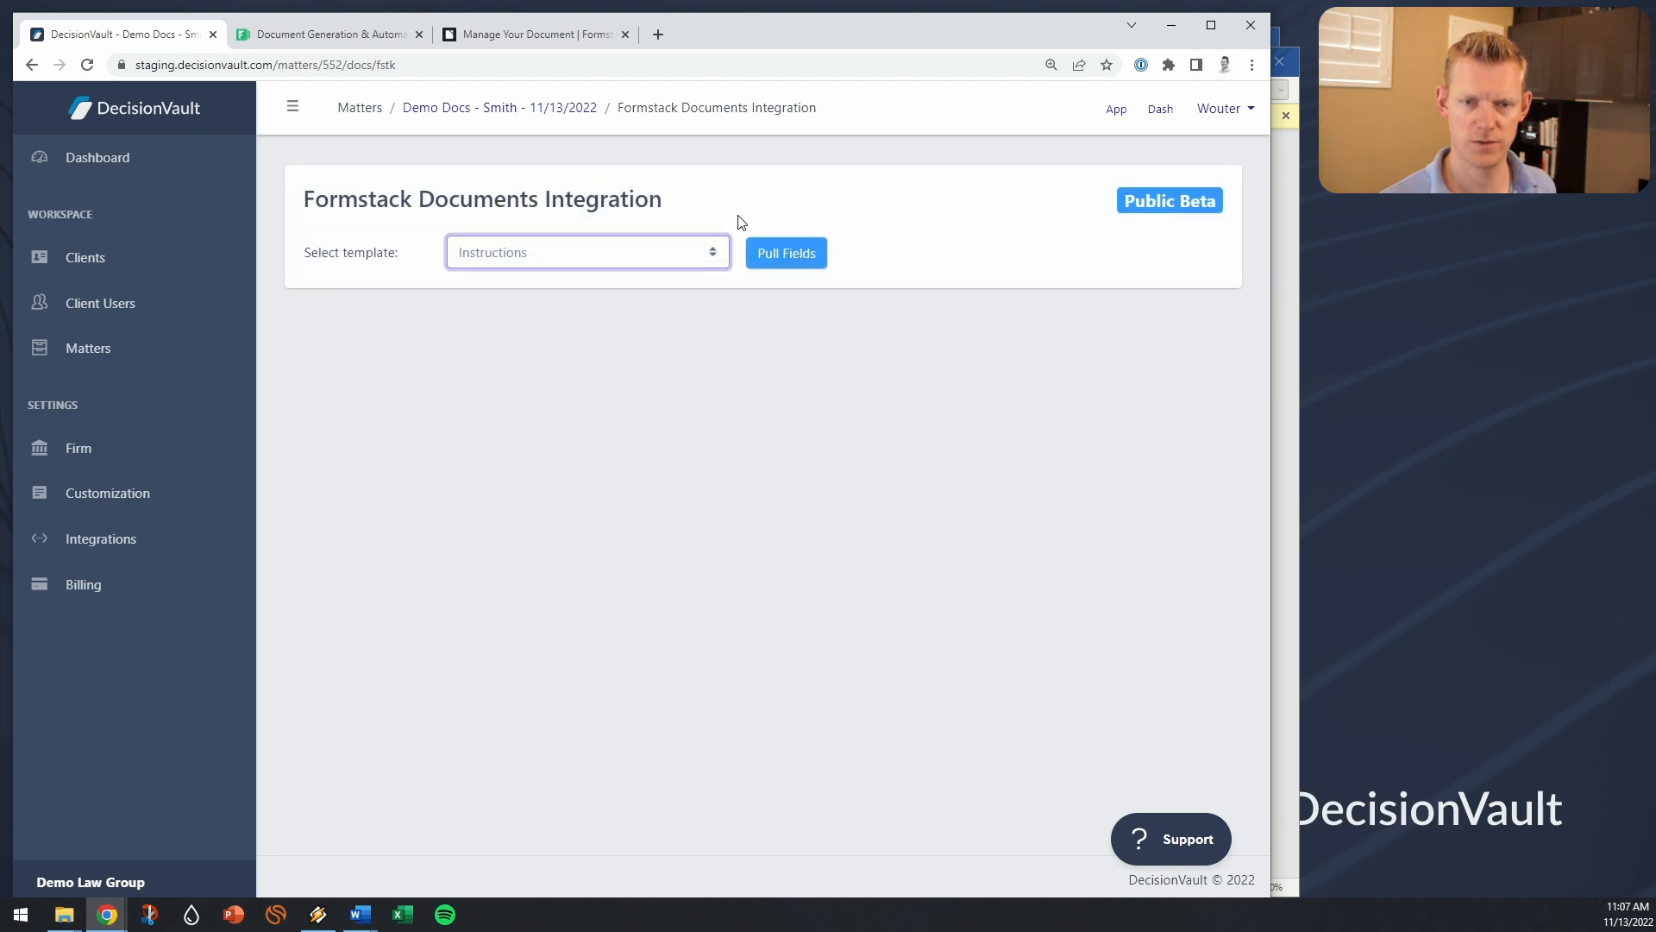
left_click(808, 268)
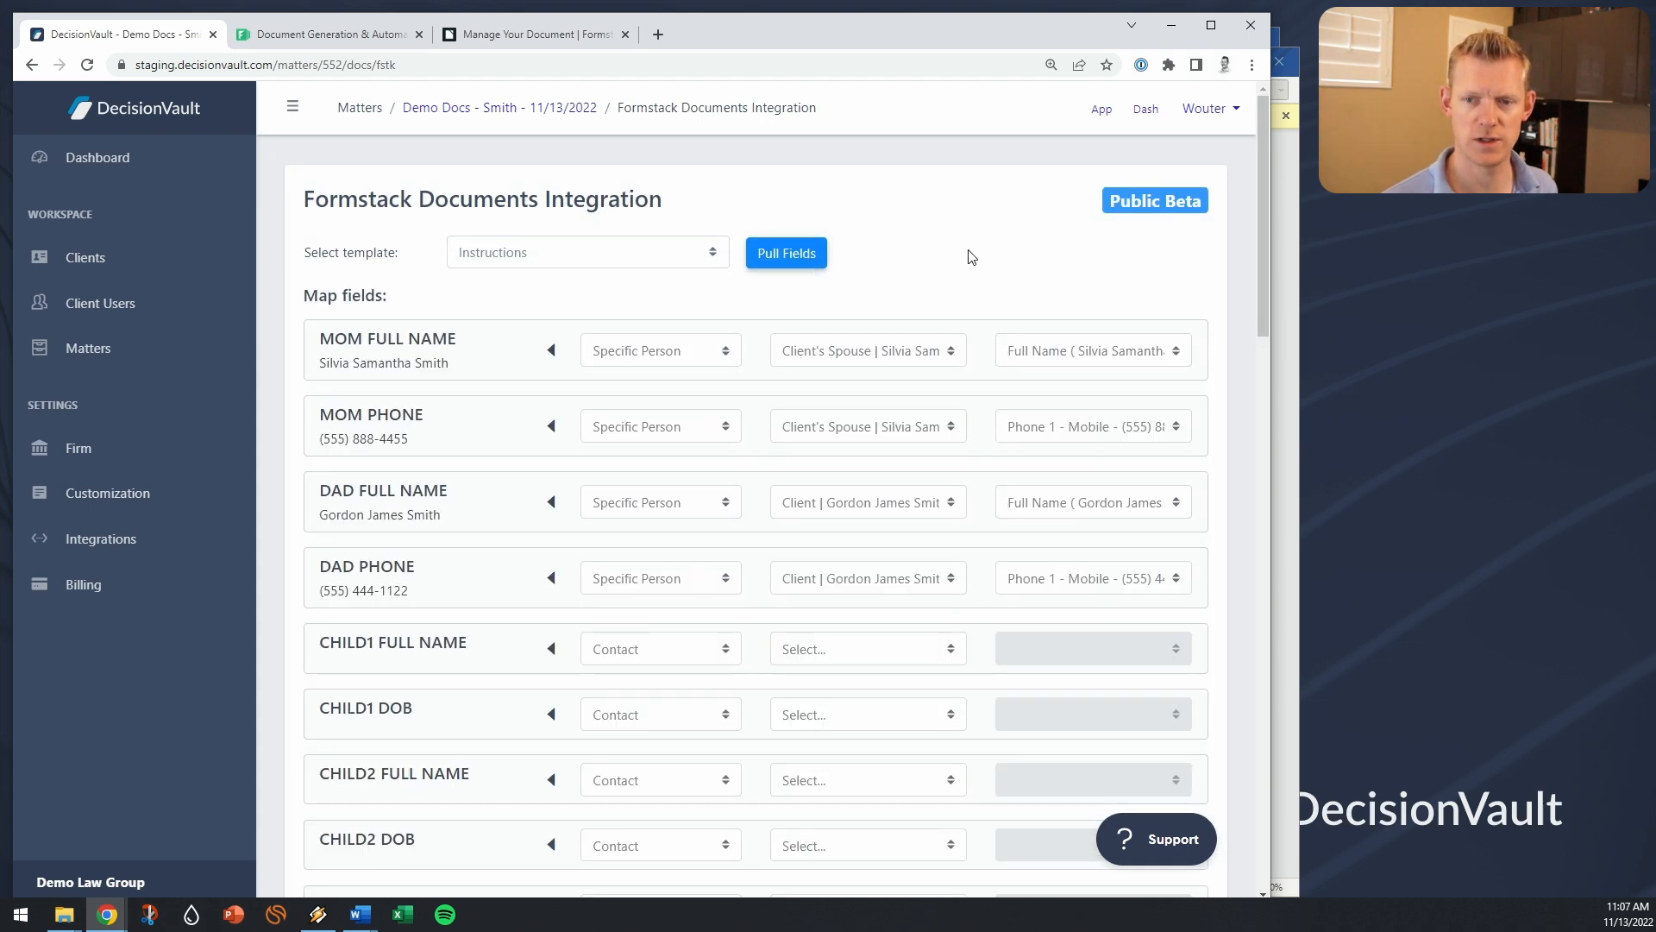
Step: Map CHILD1 FULL NAME and CHILD1 DOB to the eldest son's contact
scroll(936, 544, "down", 5)
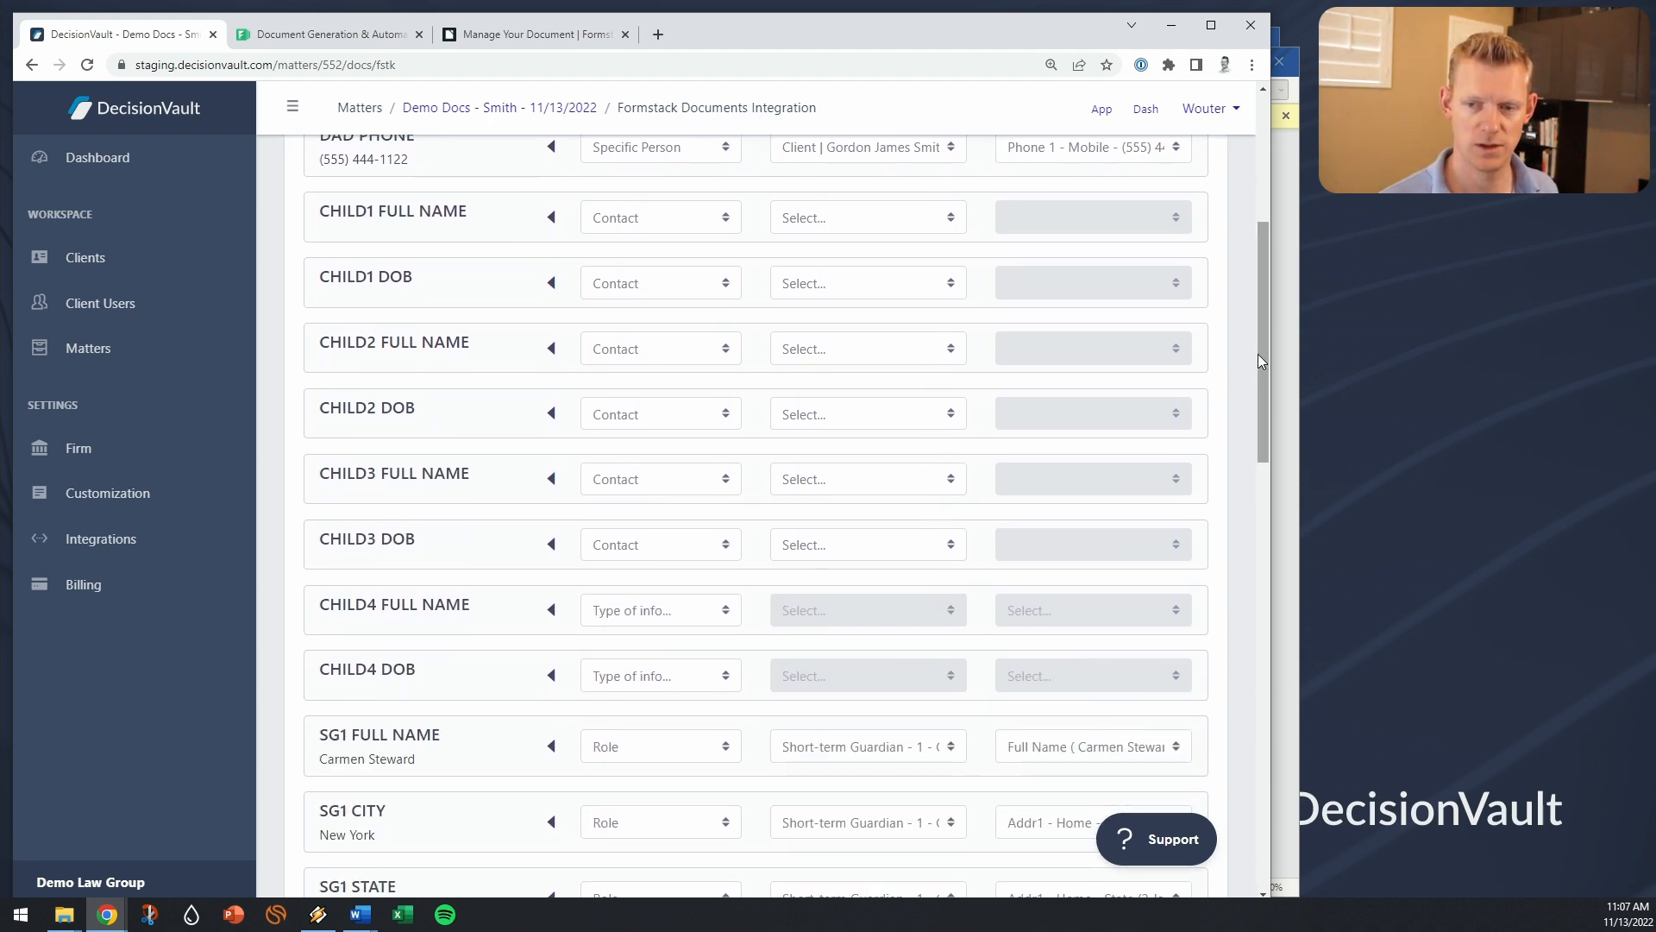
left_click_drag(1261, 369, 1261, 381)
scroll(858, 222, "up", 1)
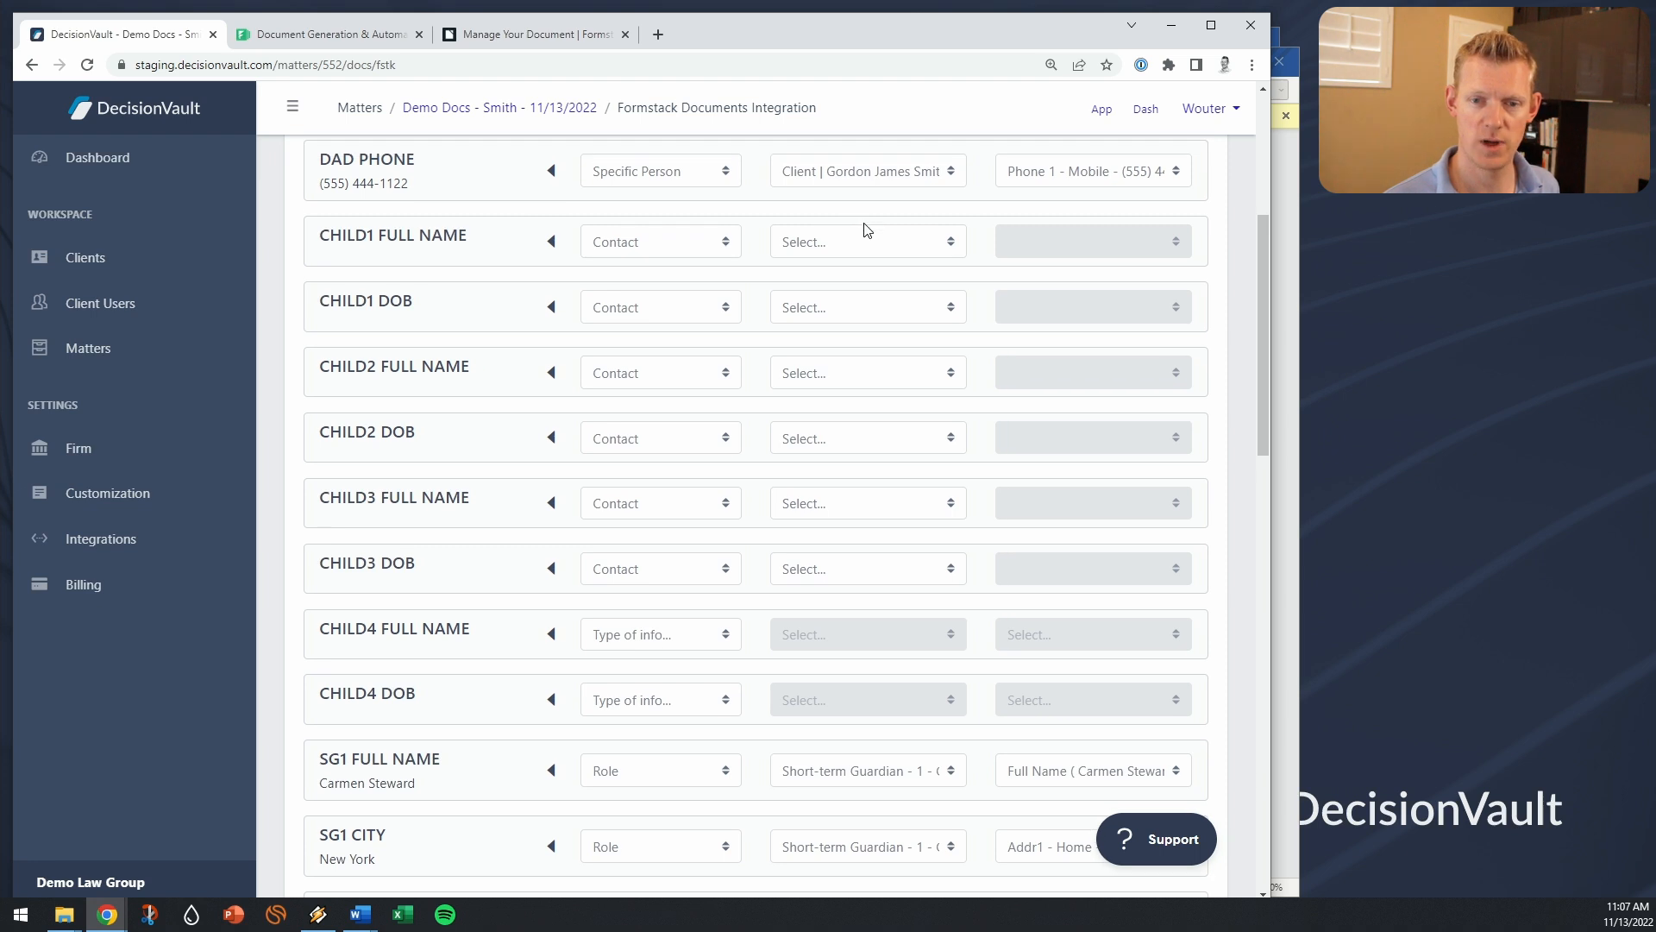
left_click(861, 234)
left_click(833, 320)
left_click(833, 321)
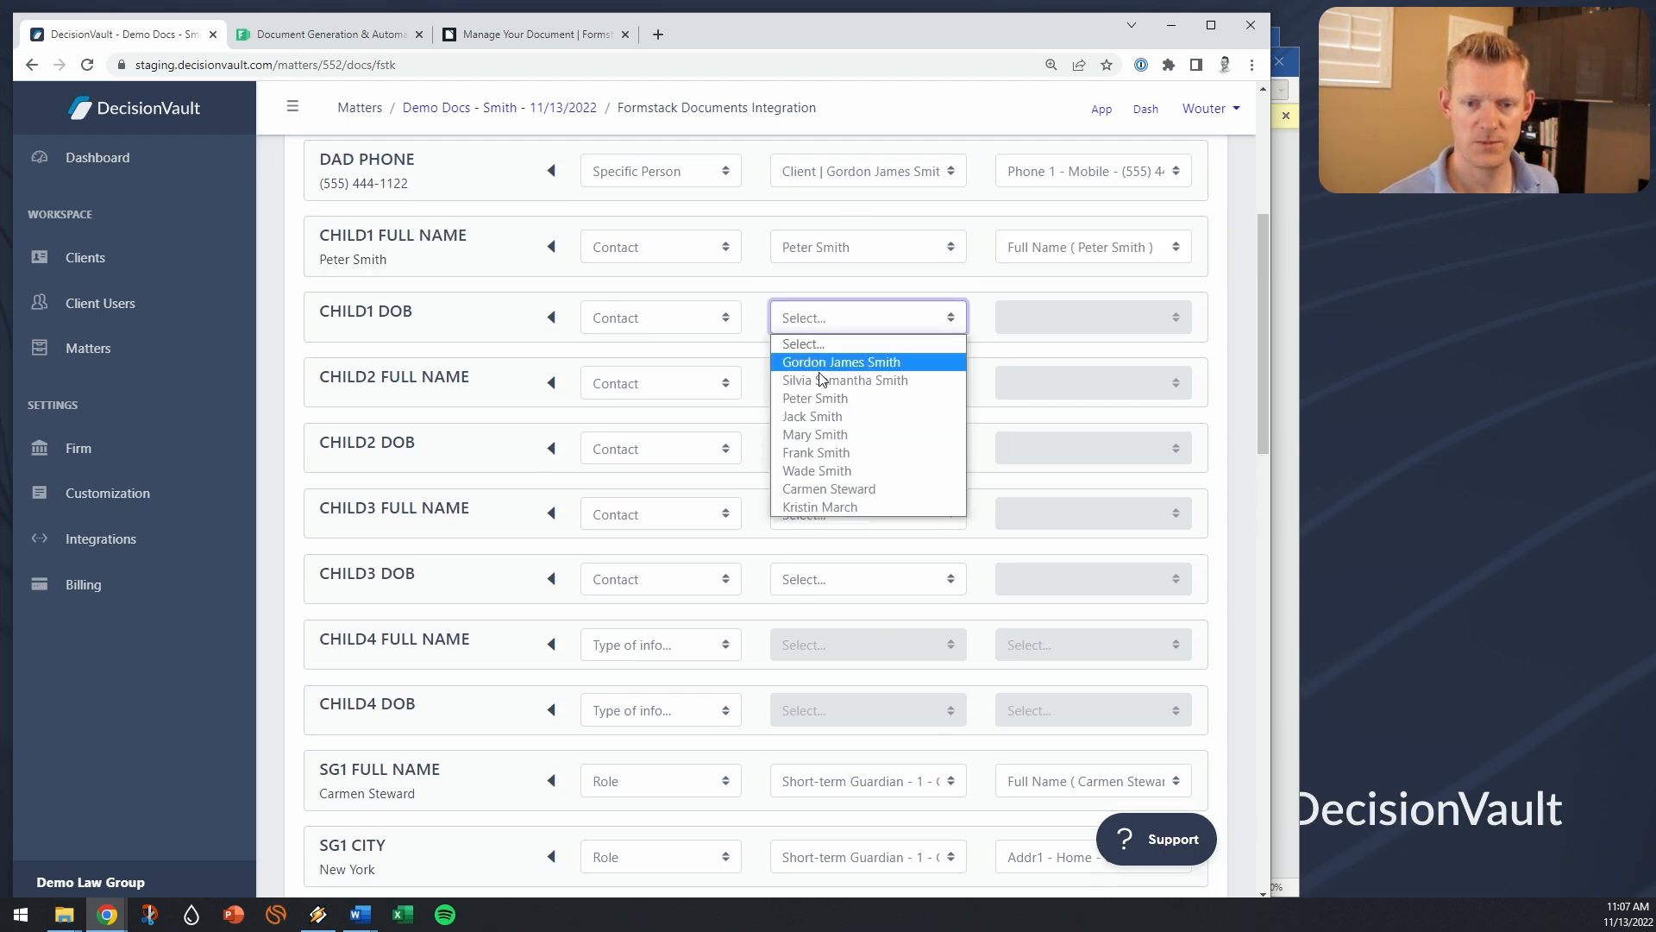
left_click(828, 397)
left_click(830, 403)
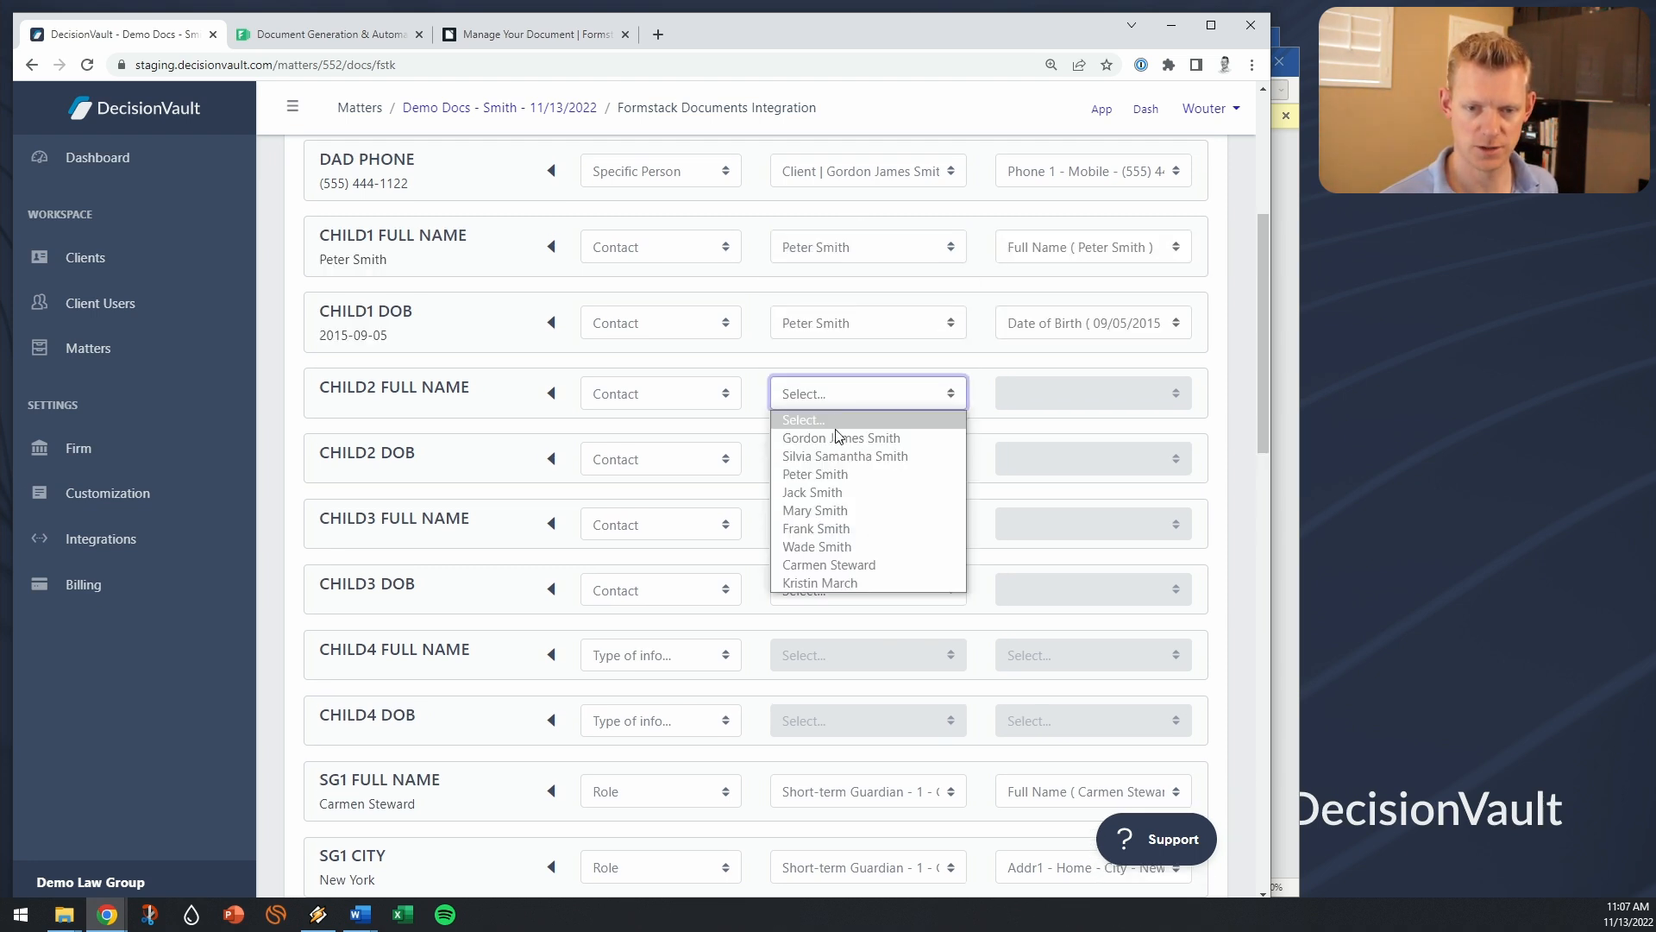
Step: Map CHILD2 FULL NAME and CHILD2 DOB to the second son's contact
left_click(866, 491)
left_click(846, 471)
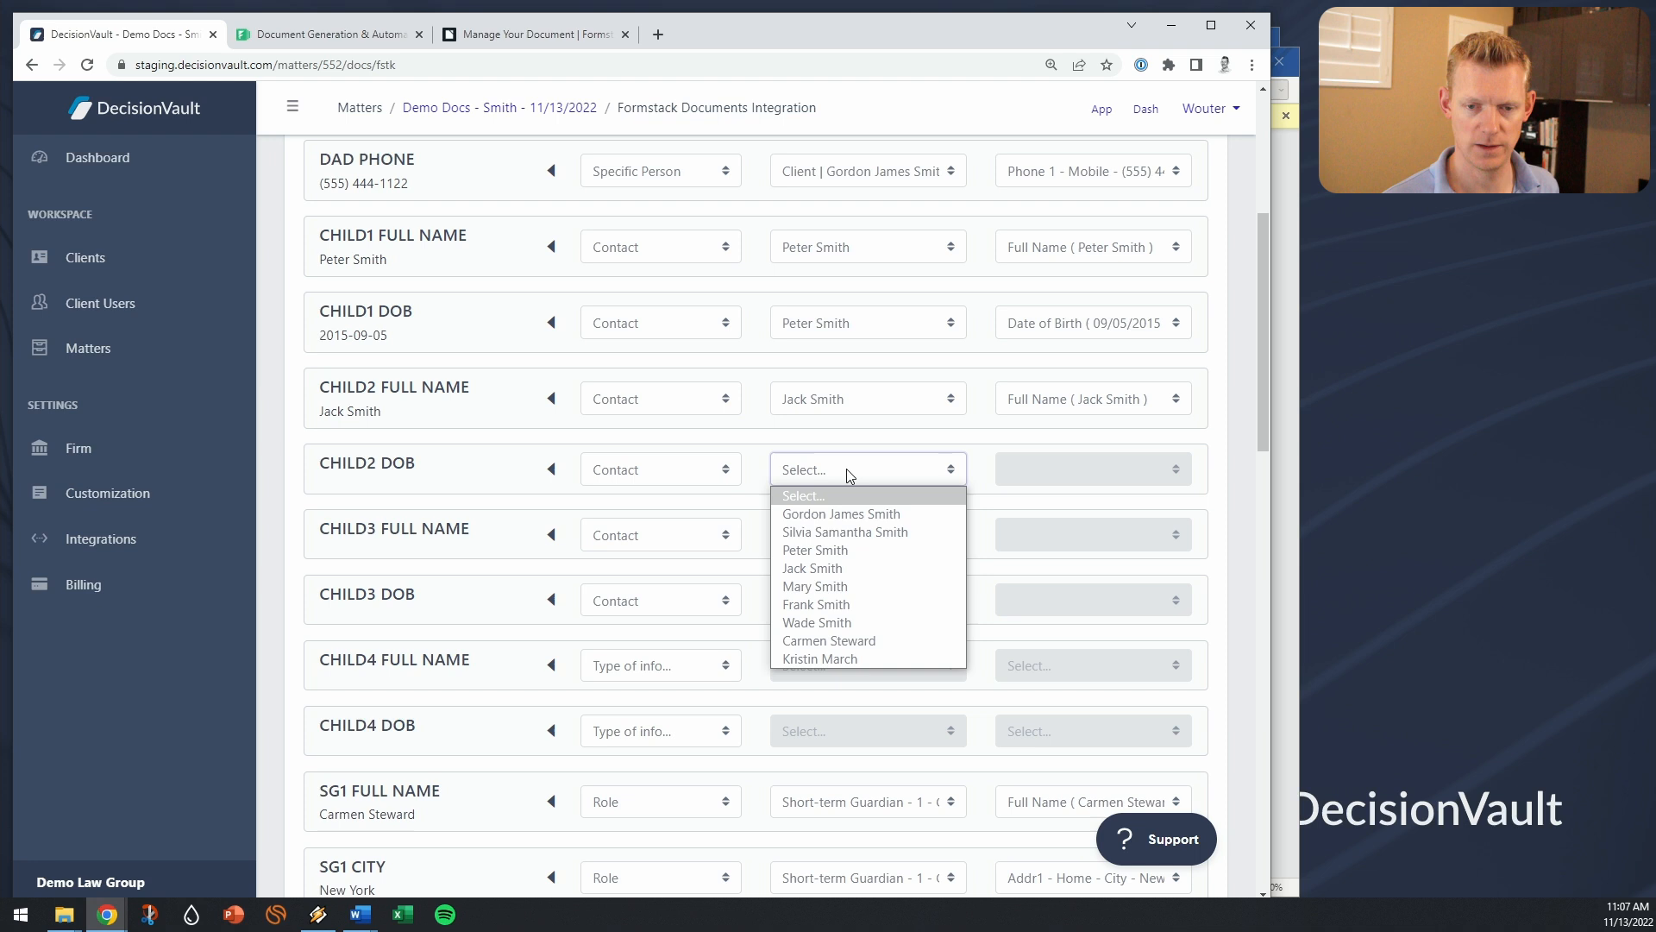
left_click(847, 571)
left_click(832, 547)
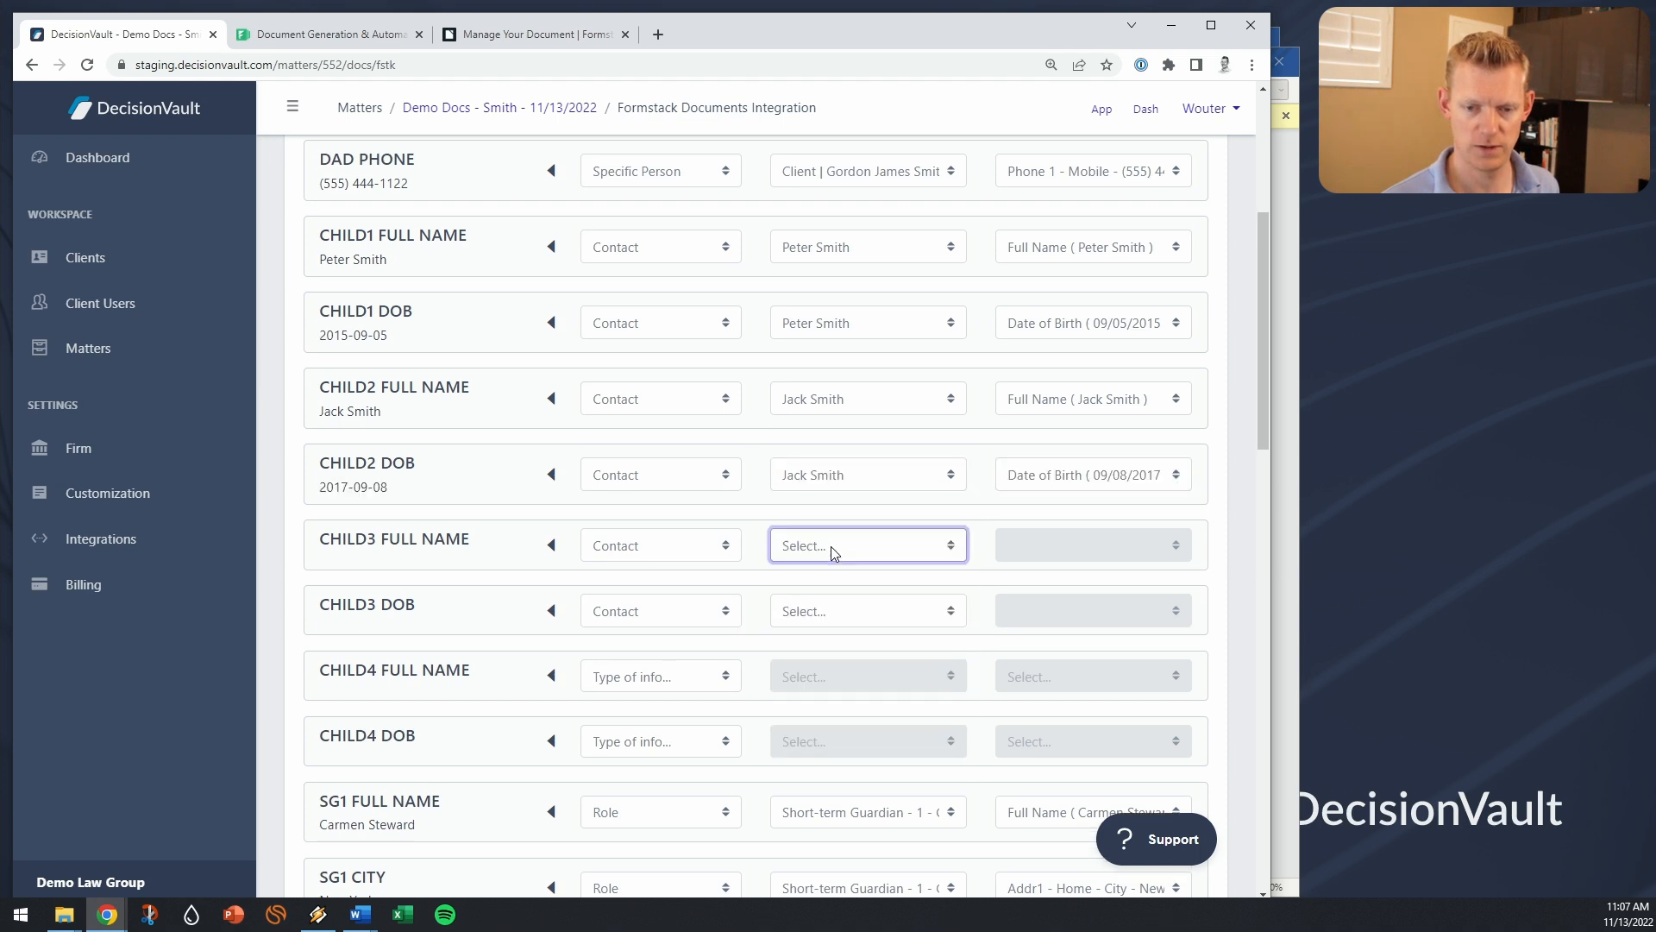
left_click(953, 518)
Step: Review the Short-term Guardian role mappings for the SG1 to SG4 fields
left_click_drag(1263, 307, 1270, 491)
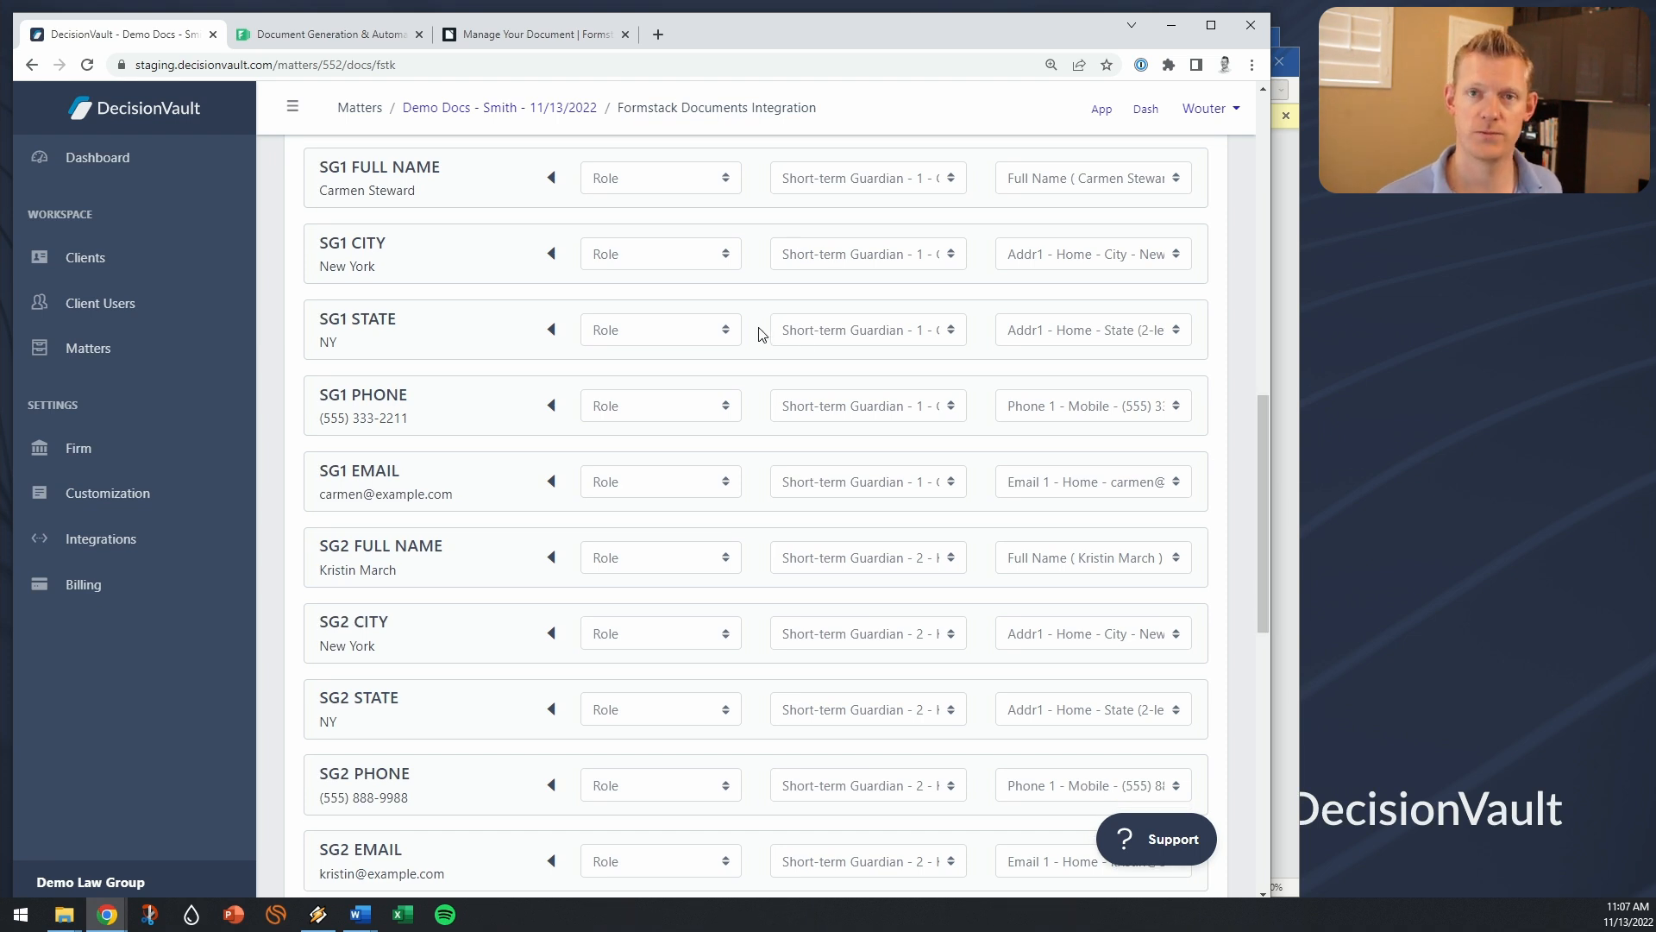
left_click(830, 190)
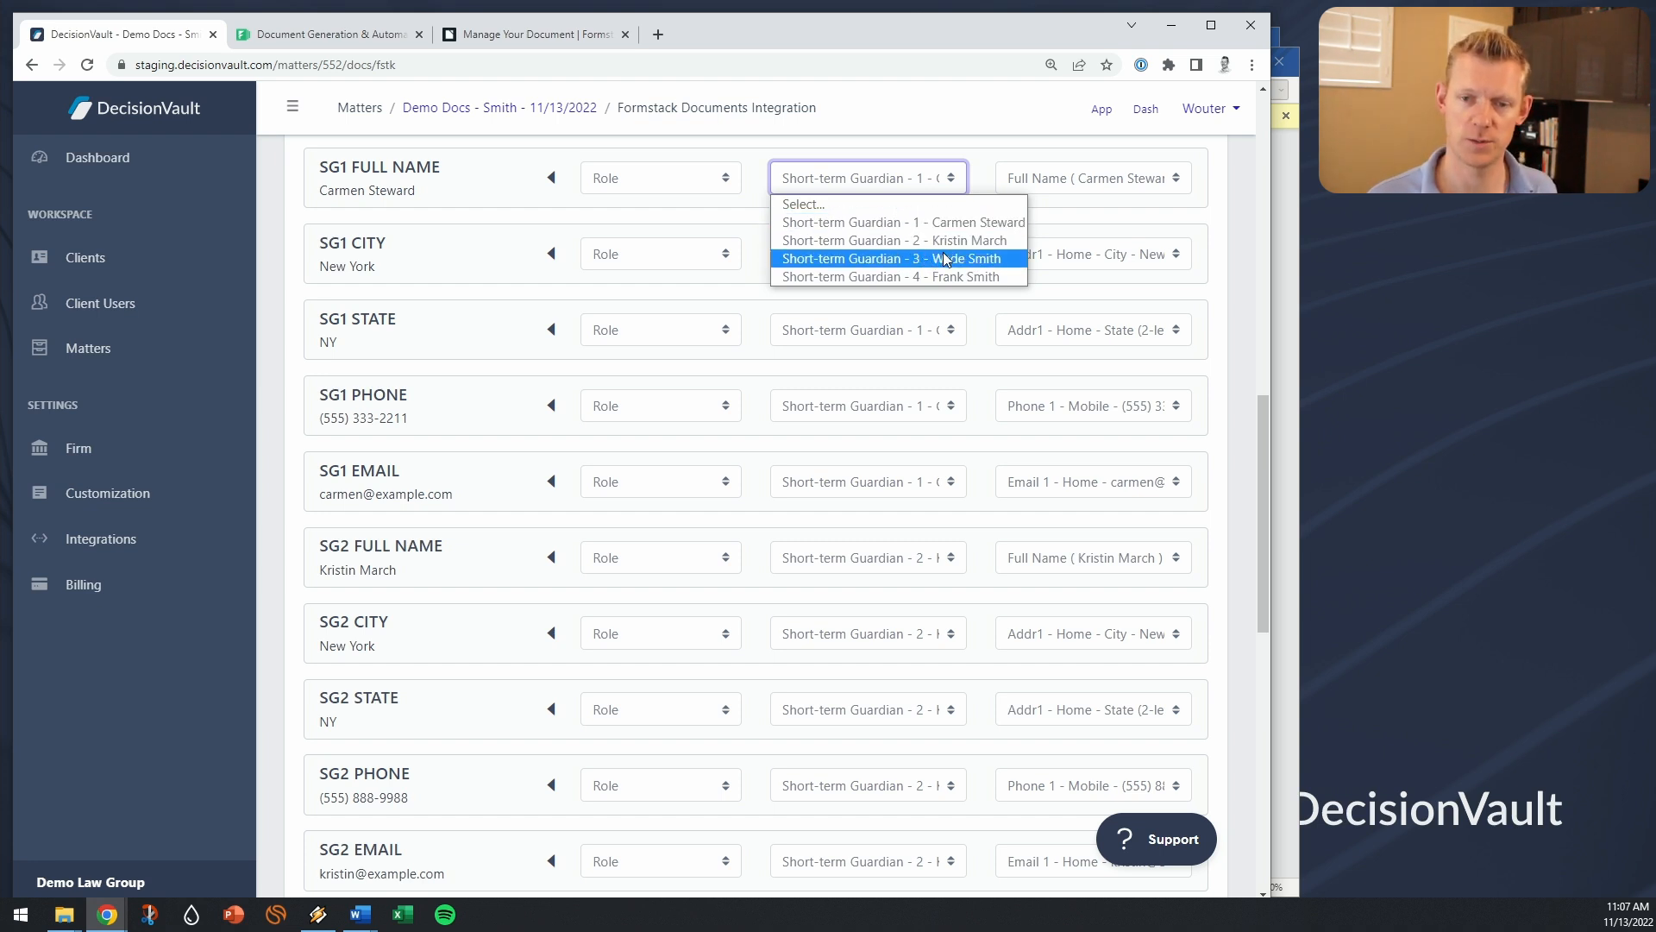
left_click(980, 183)
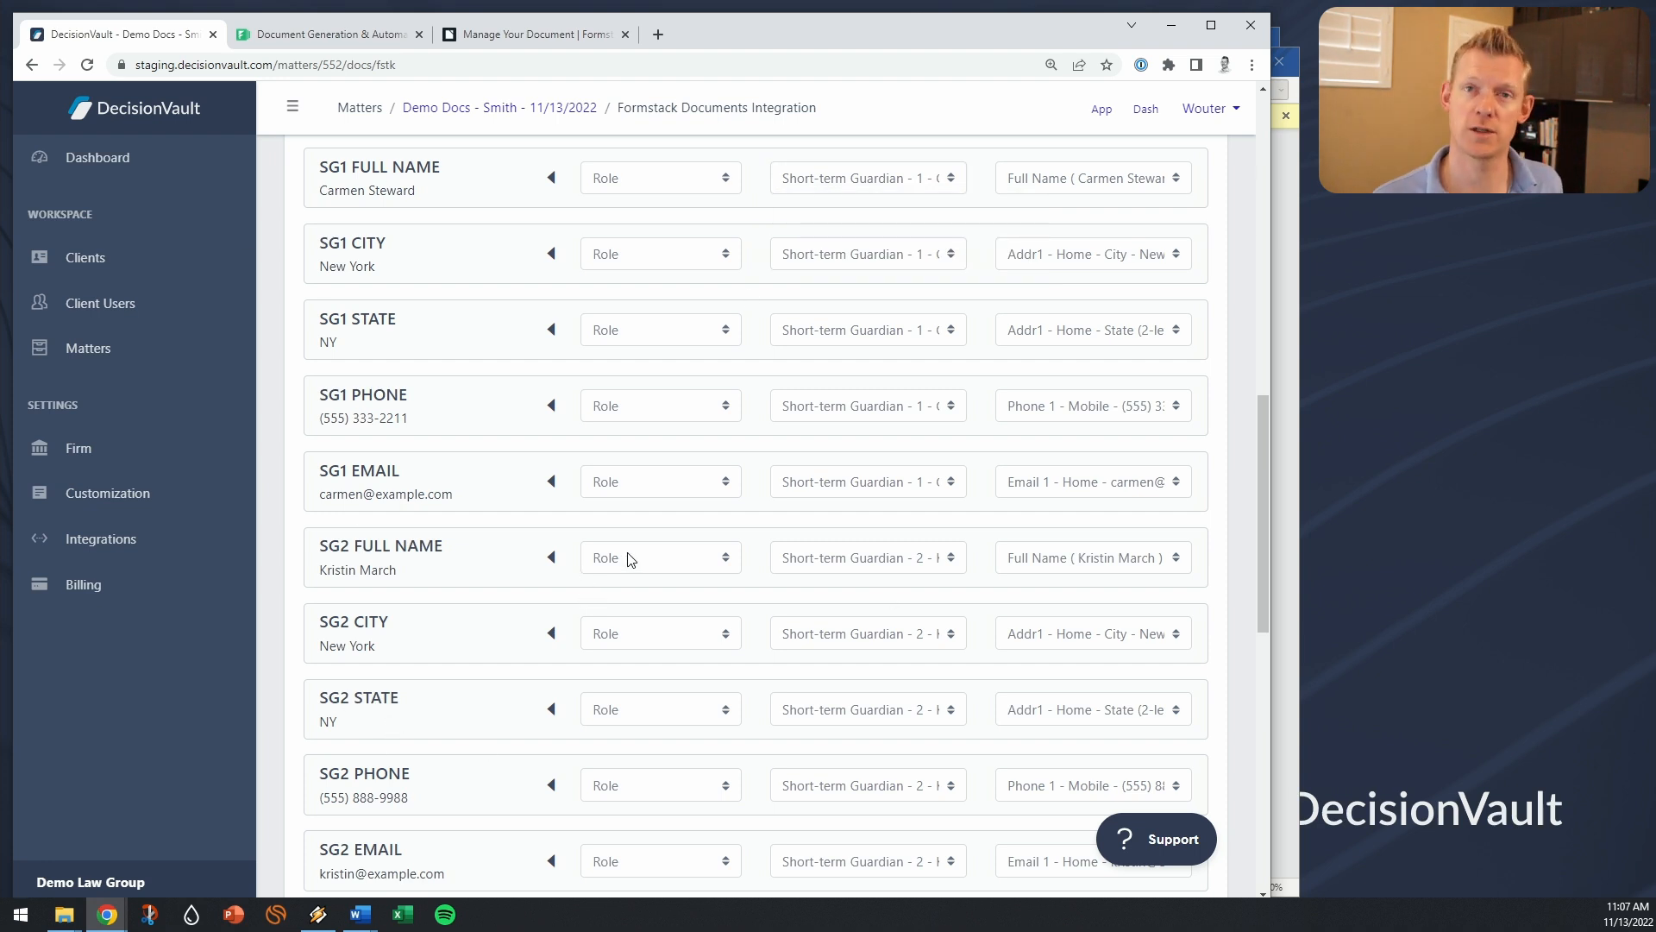
scroll(687, 562, "down", 10)
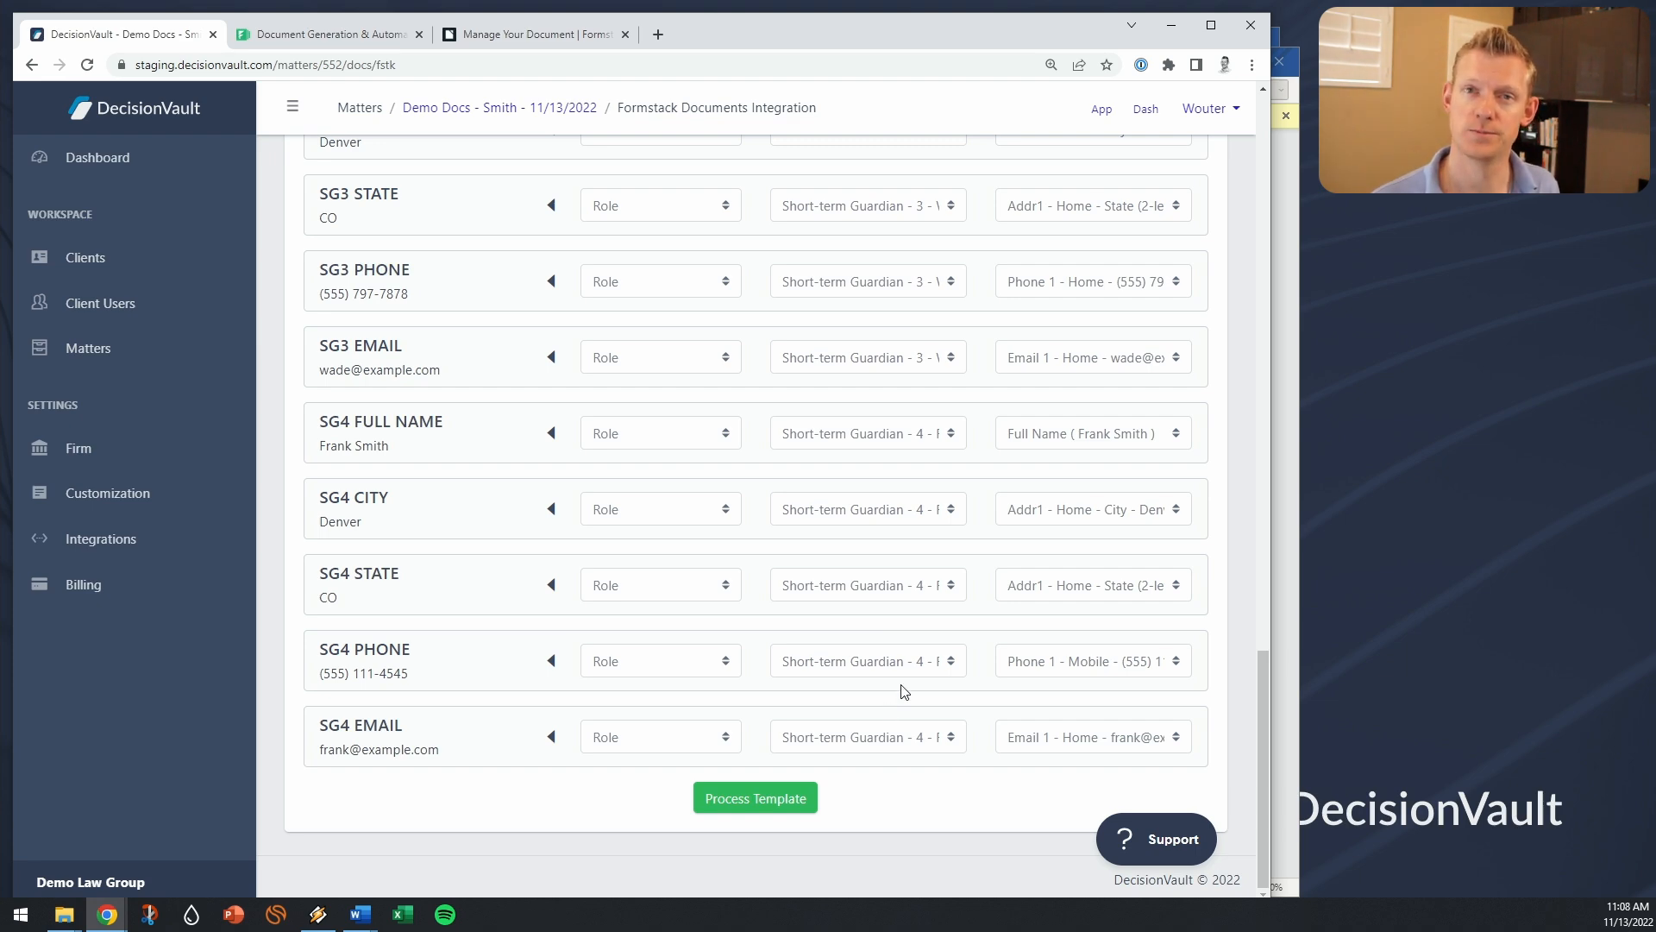
scroll(1002, 610, "up", 20)
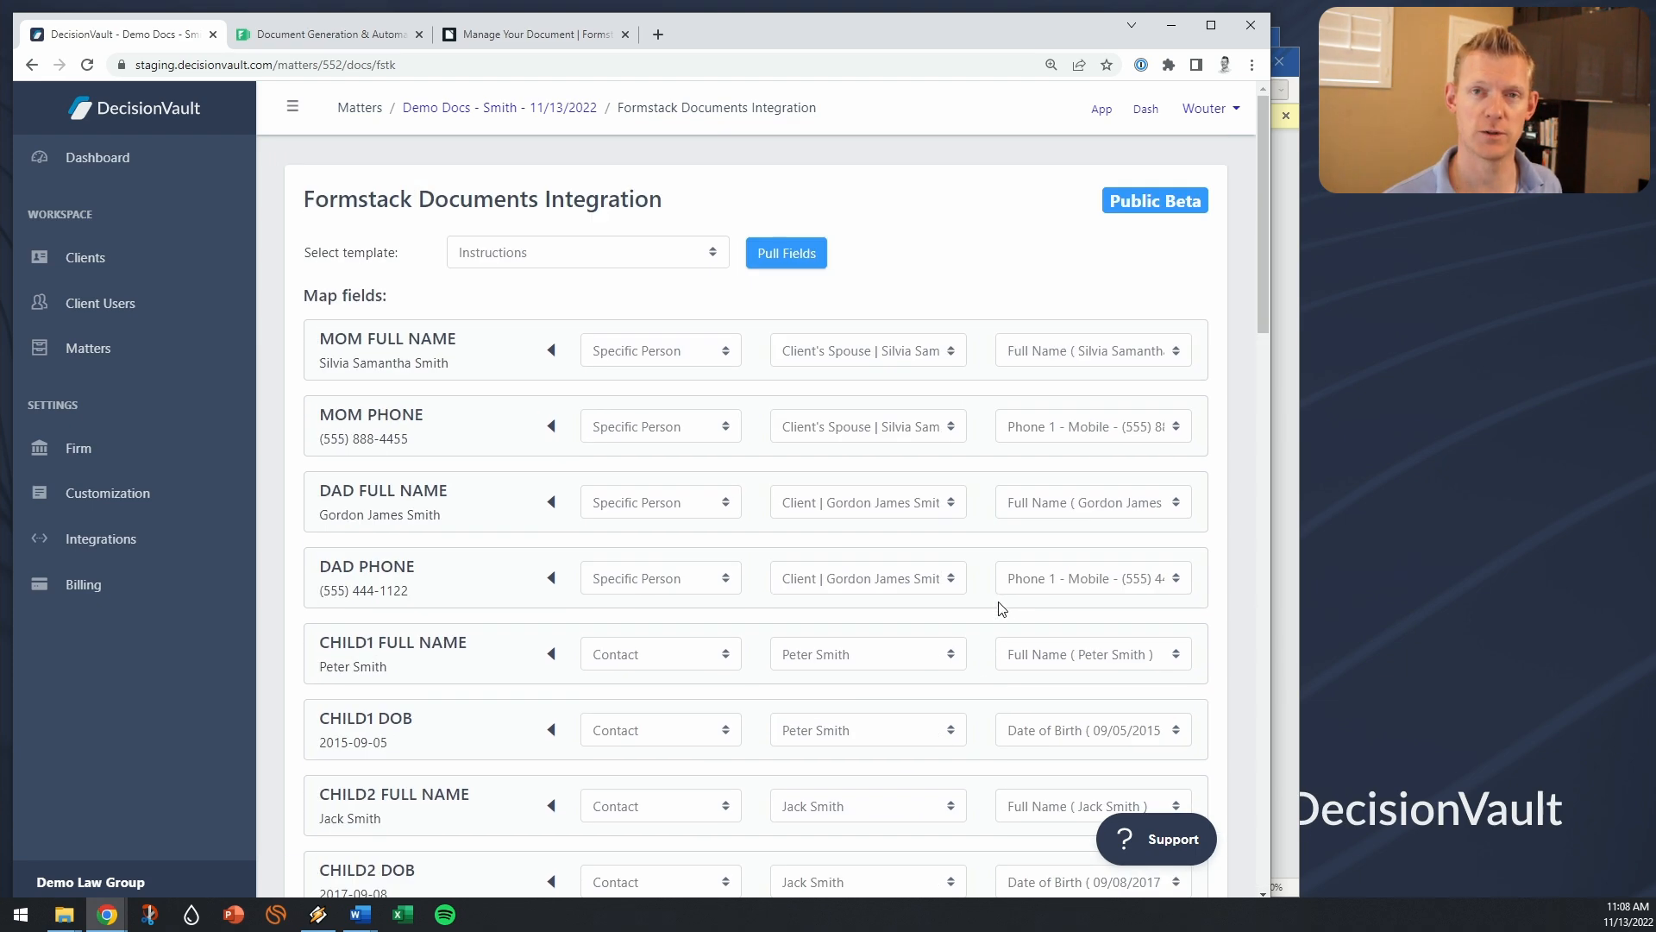